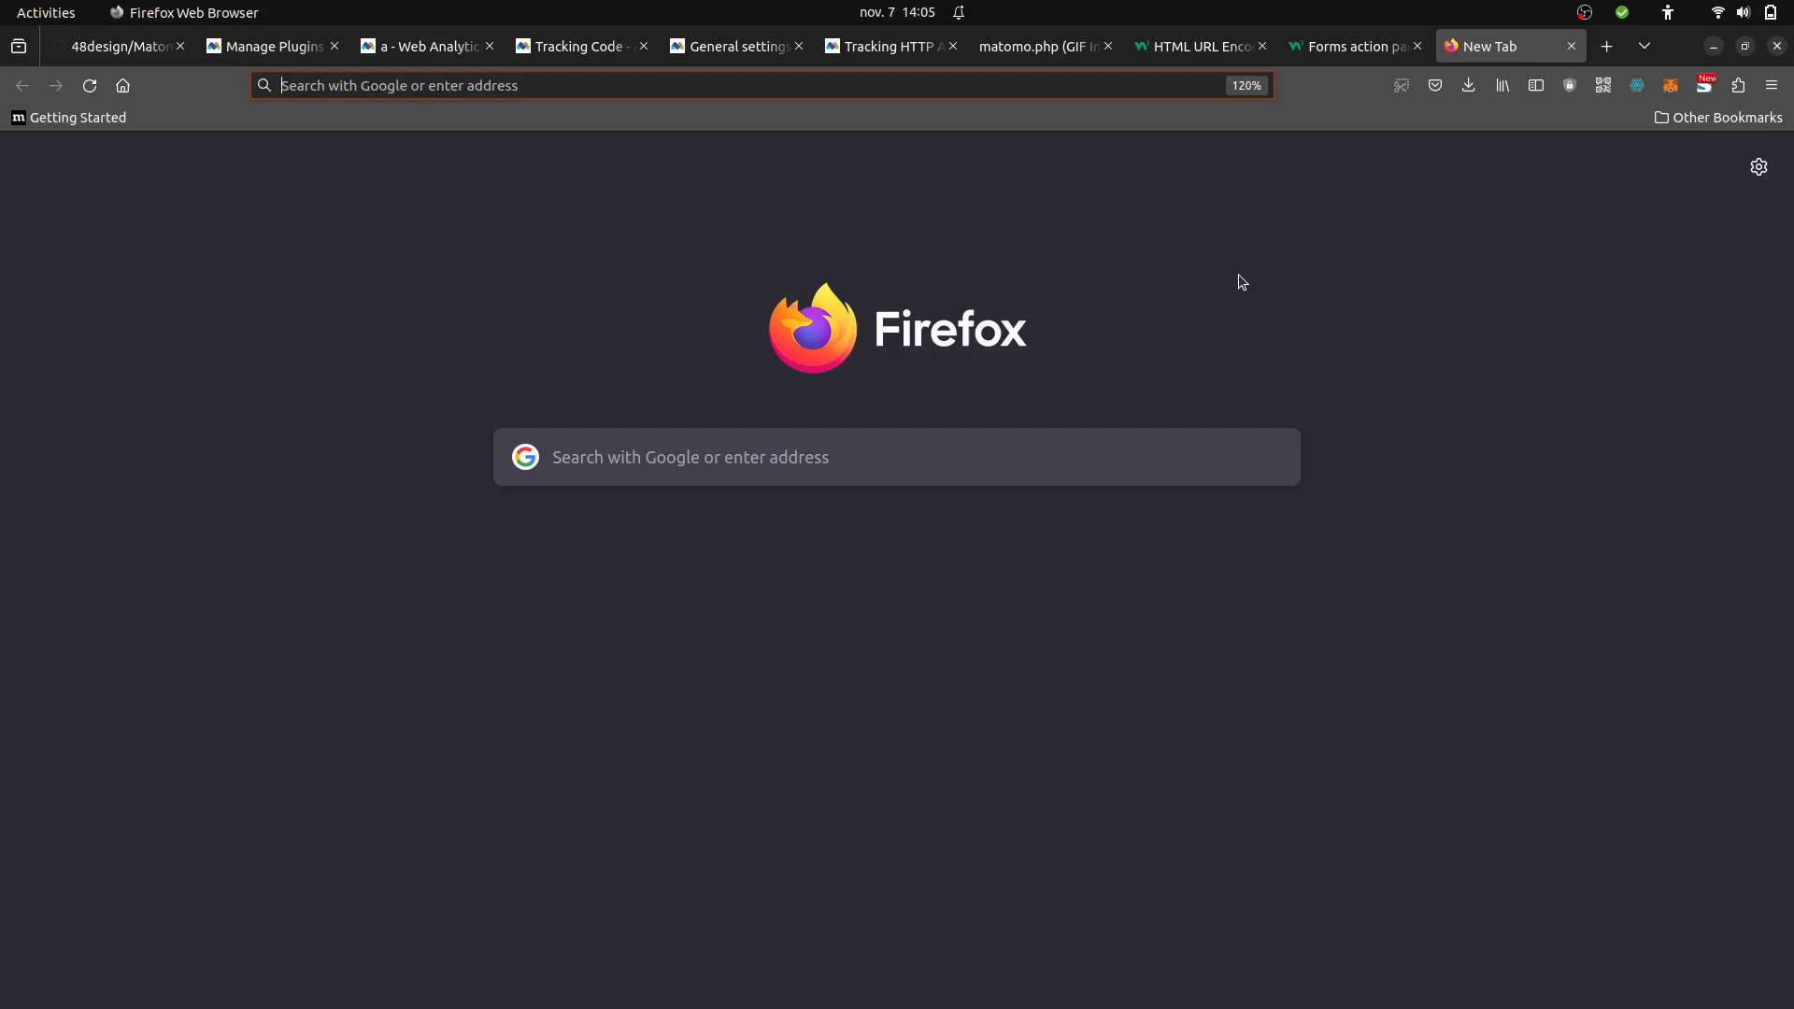
Open the Matomo plugins marketplace at plugins.matomo.org in a new browser tab.
left_click(1603, 52)
type("plugins.matomo.org/")
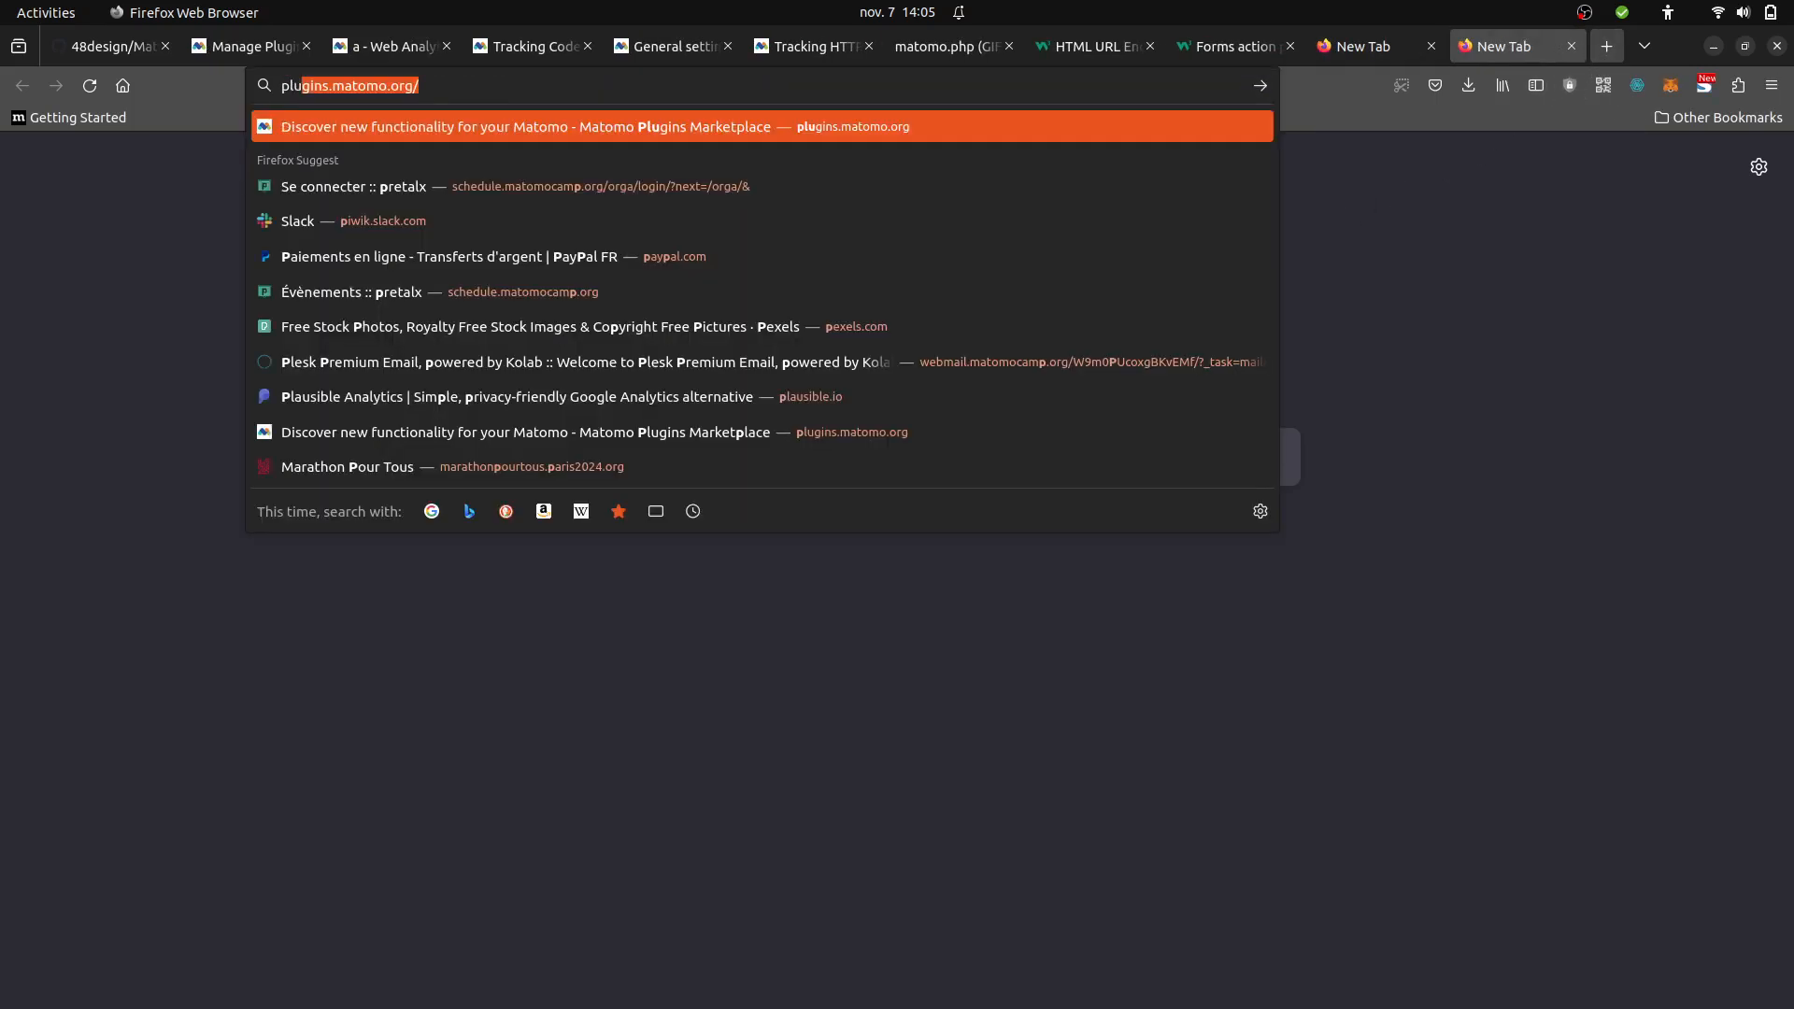
key("Return")
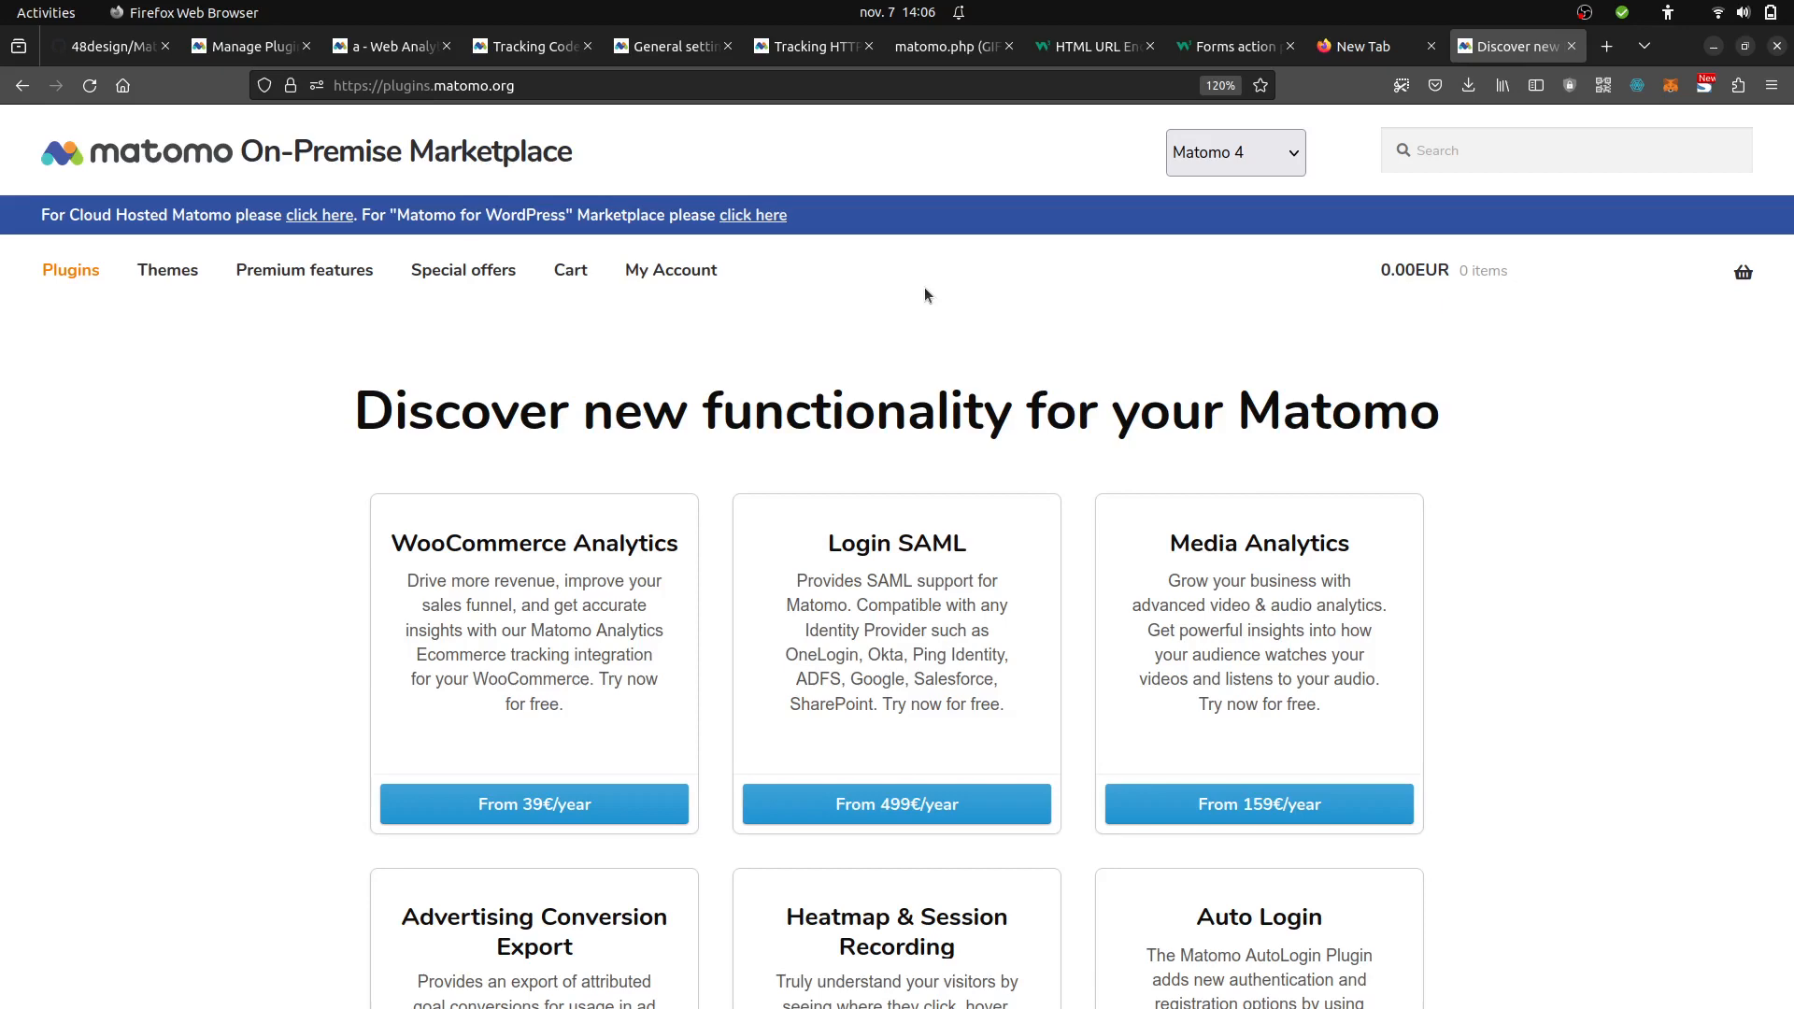
Examine the source code of BackfillGoals.php and Controller.php in the MatomoBackfillGoalsPlugin GitHub repository.
left_click(119, 58)
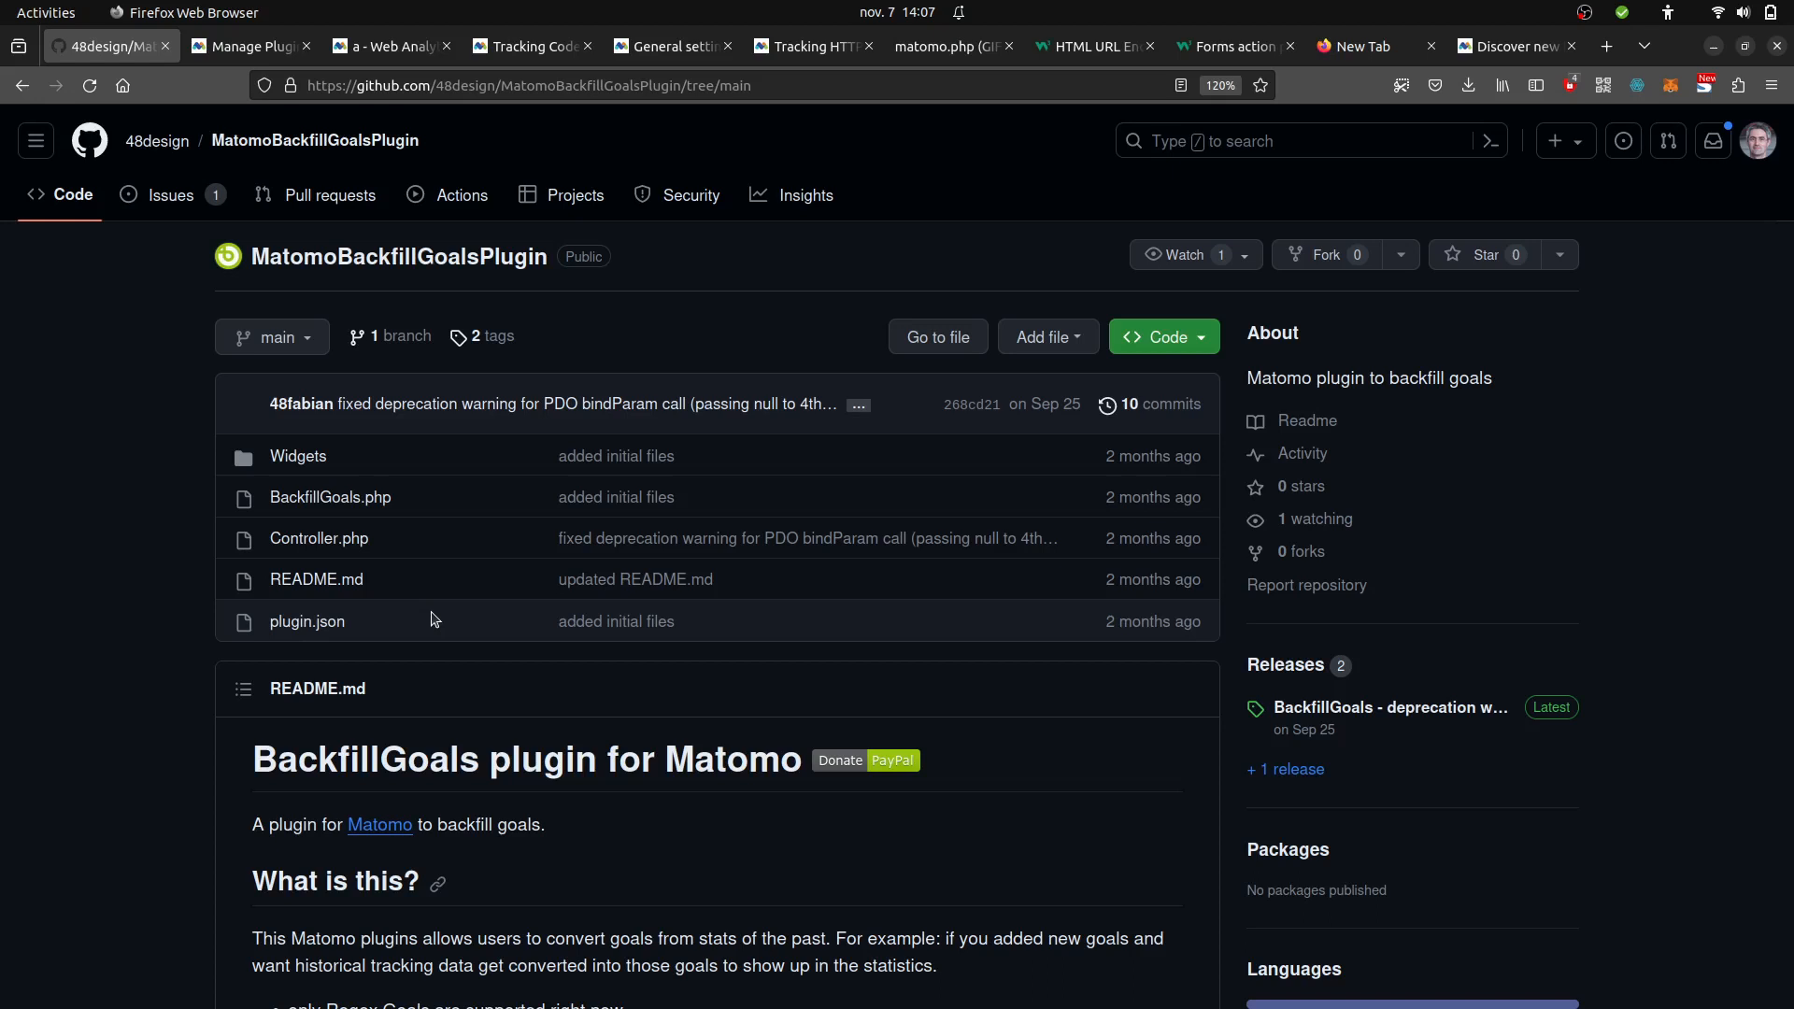
left_click(322, 502)
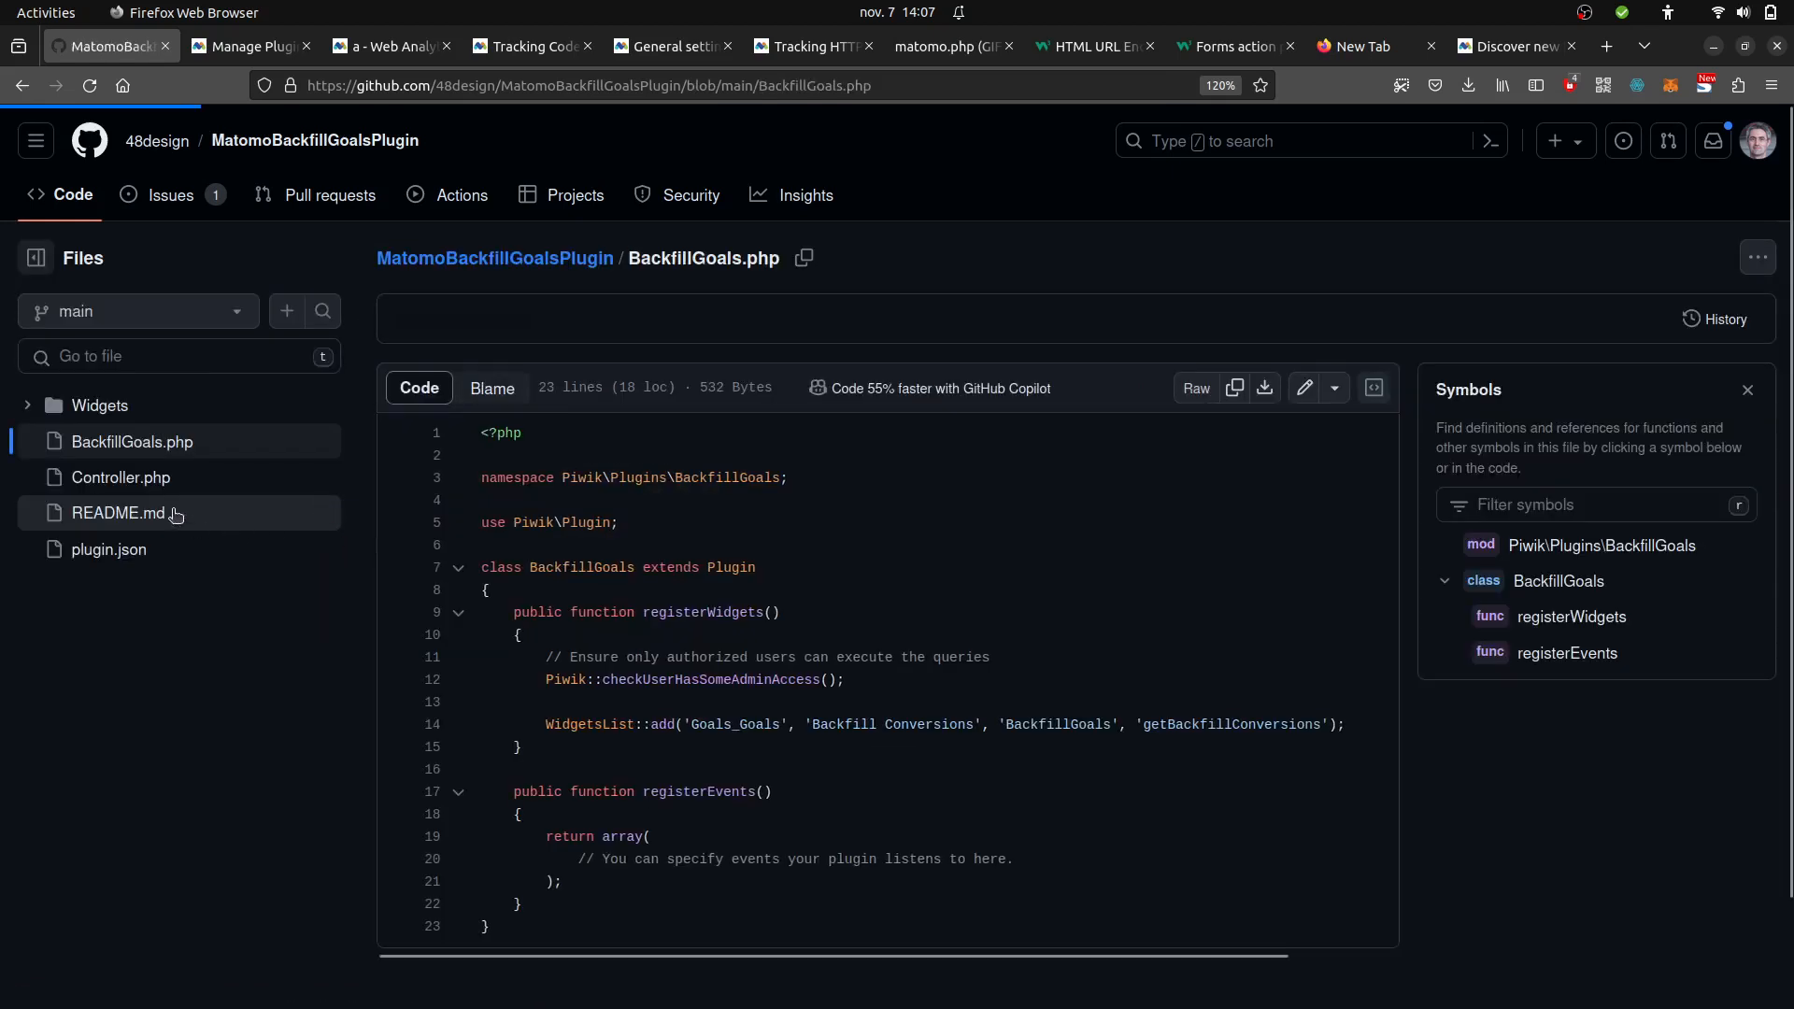
left_click(133, 481)
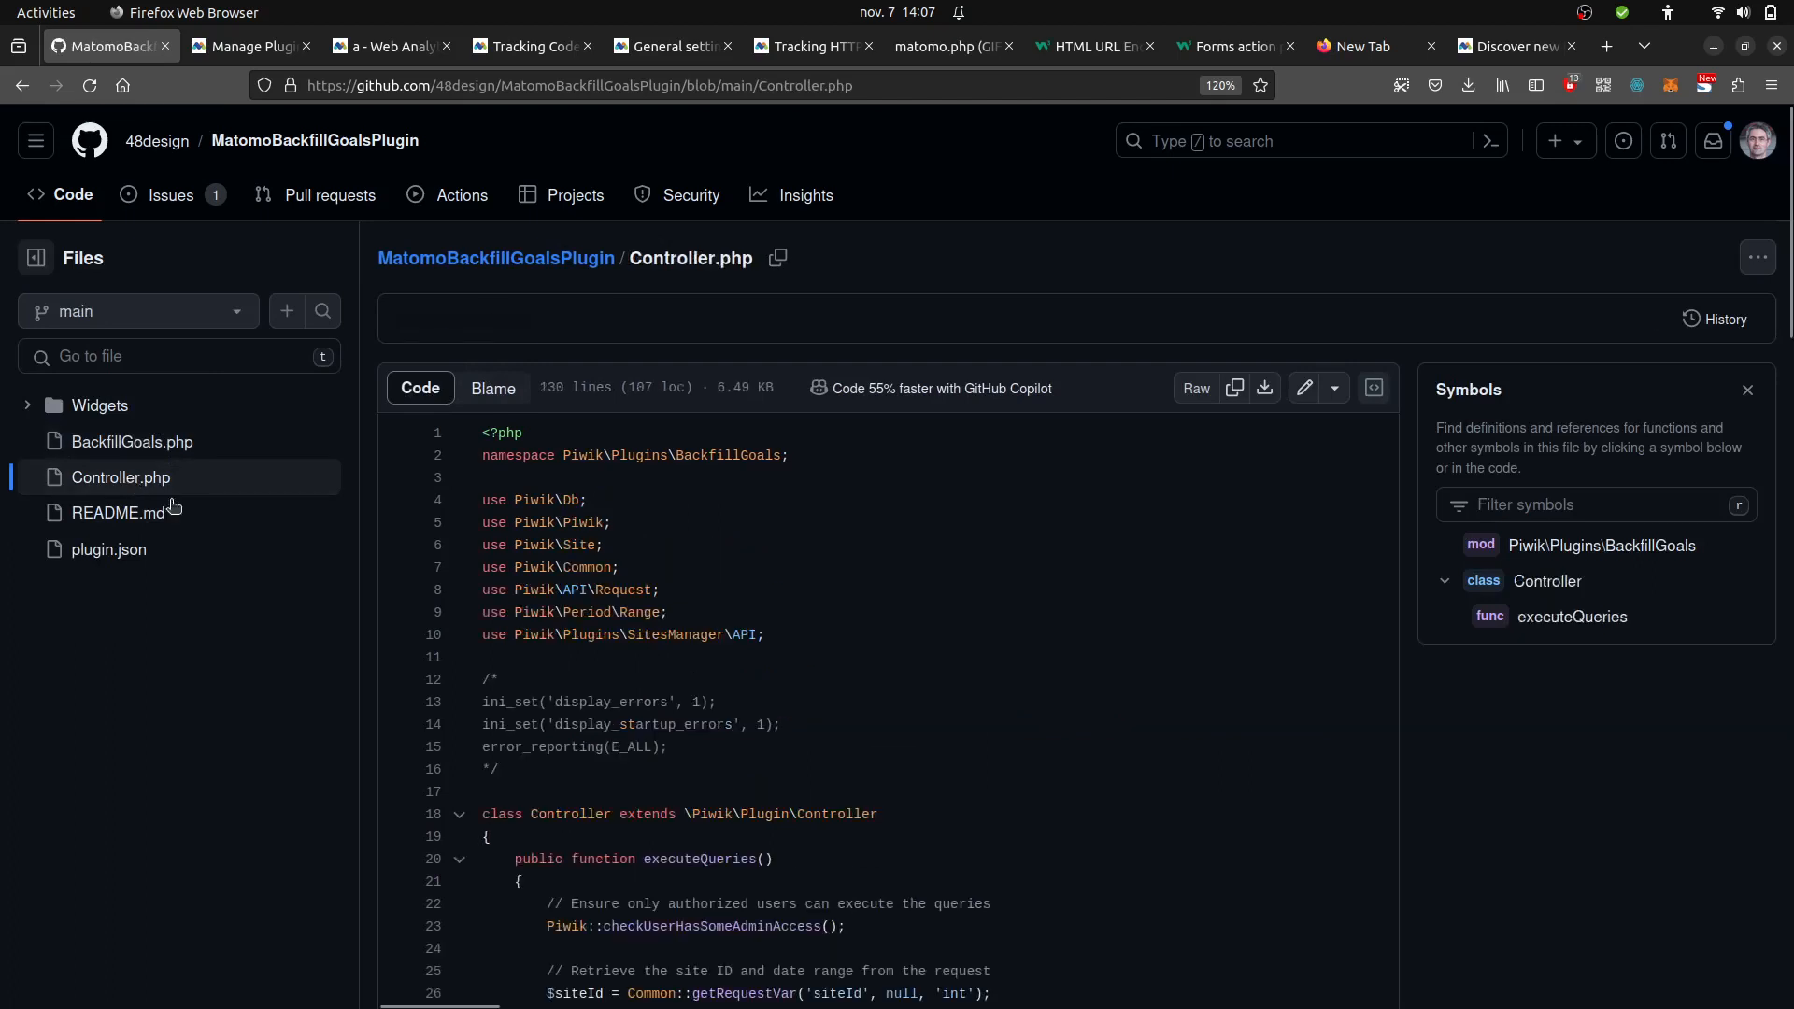
left_click(686, 822)
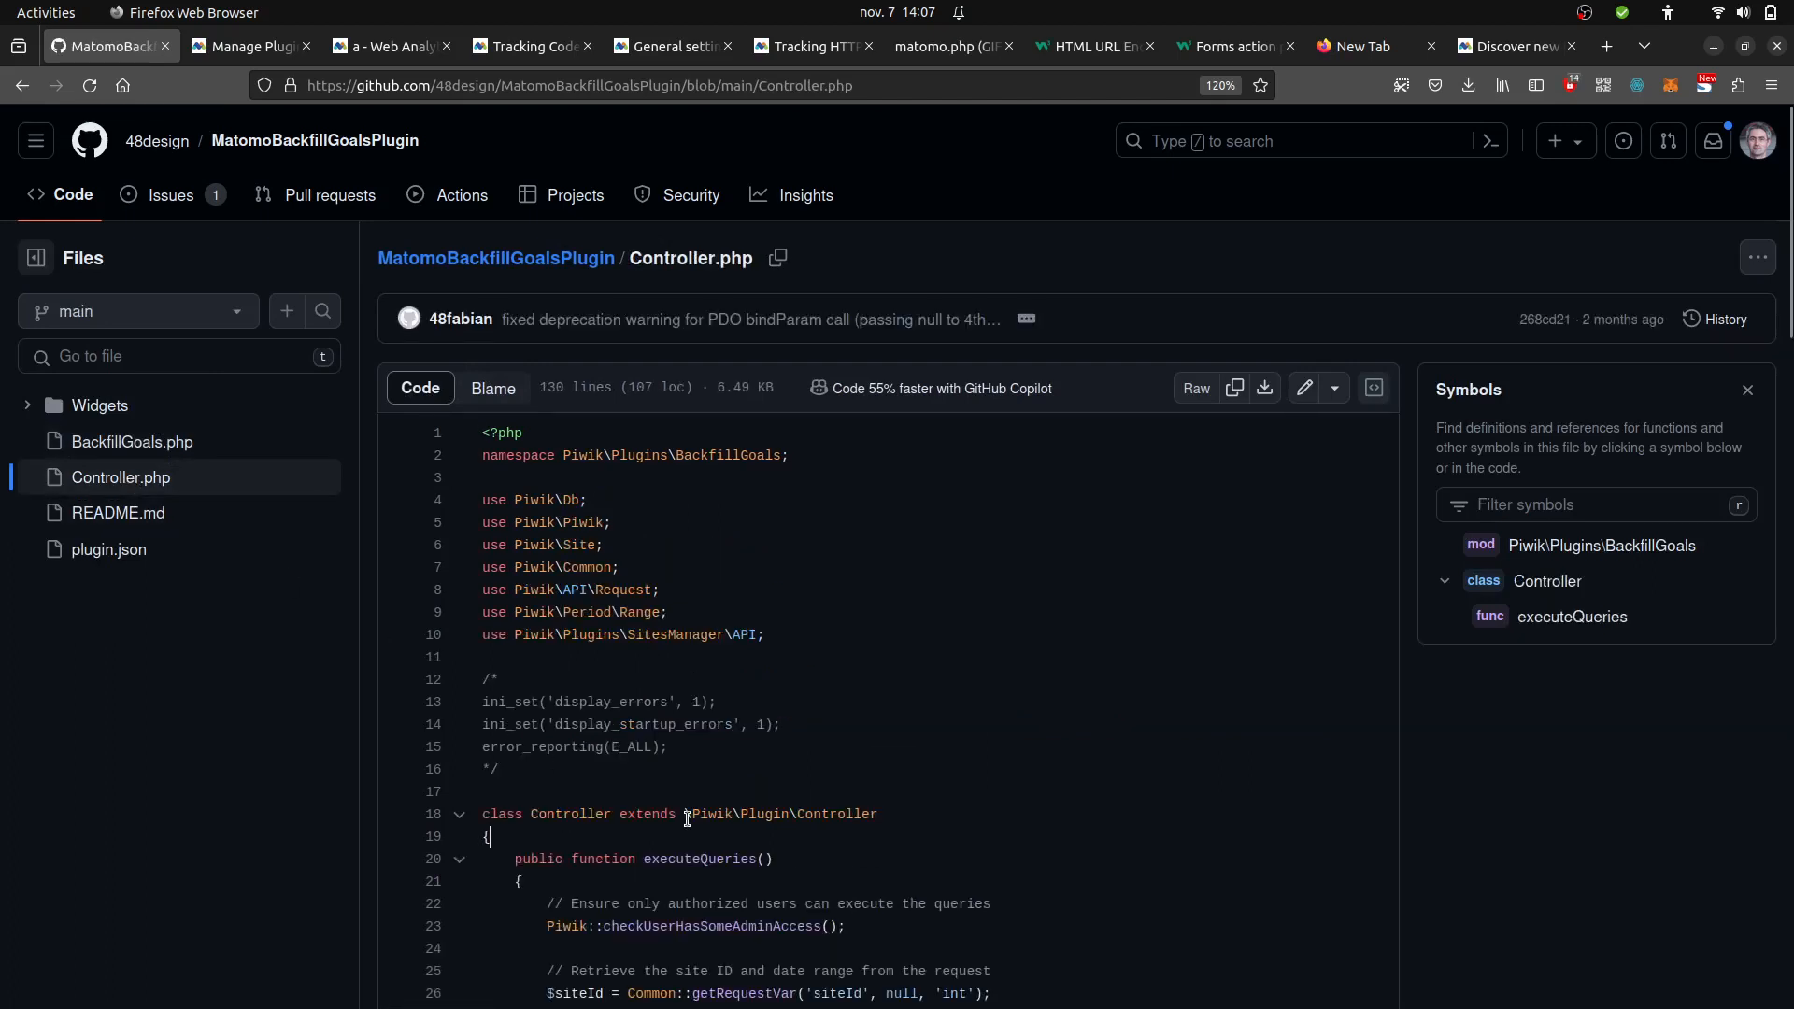
key("Down")
key("Down")
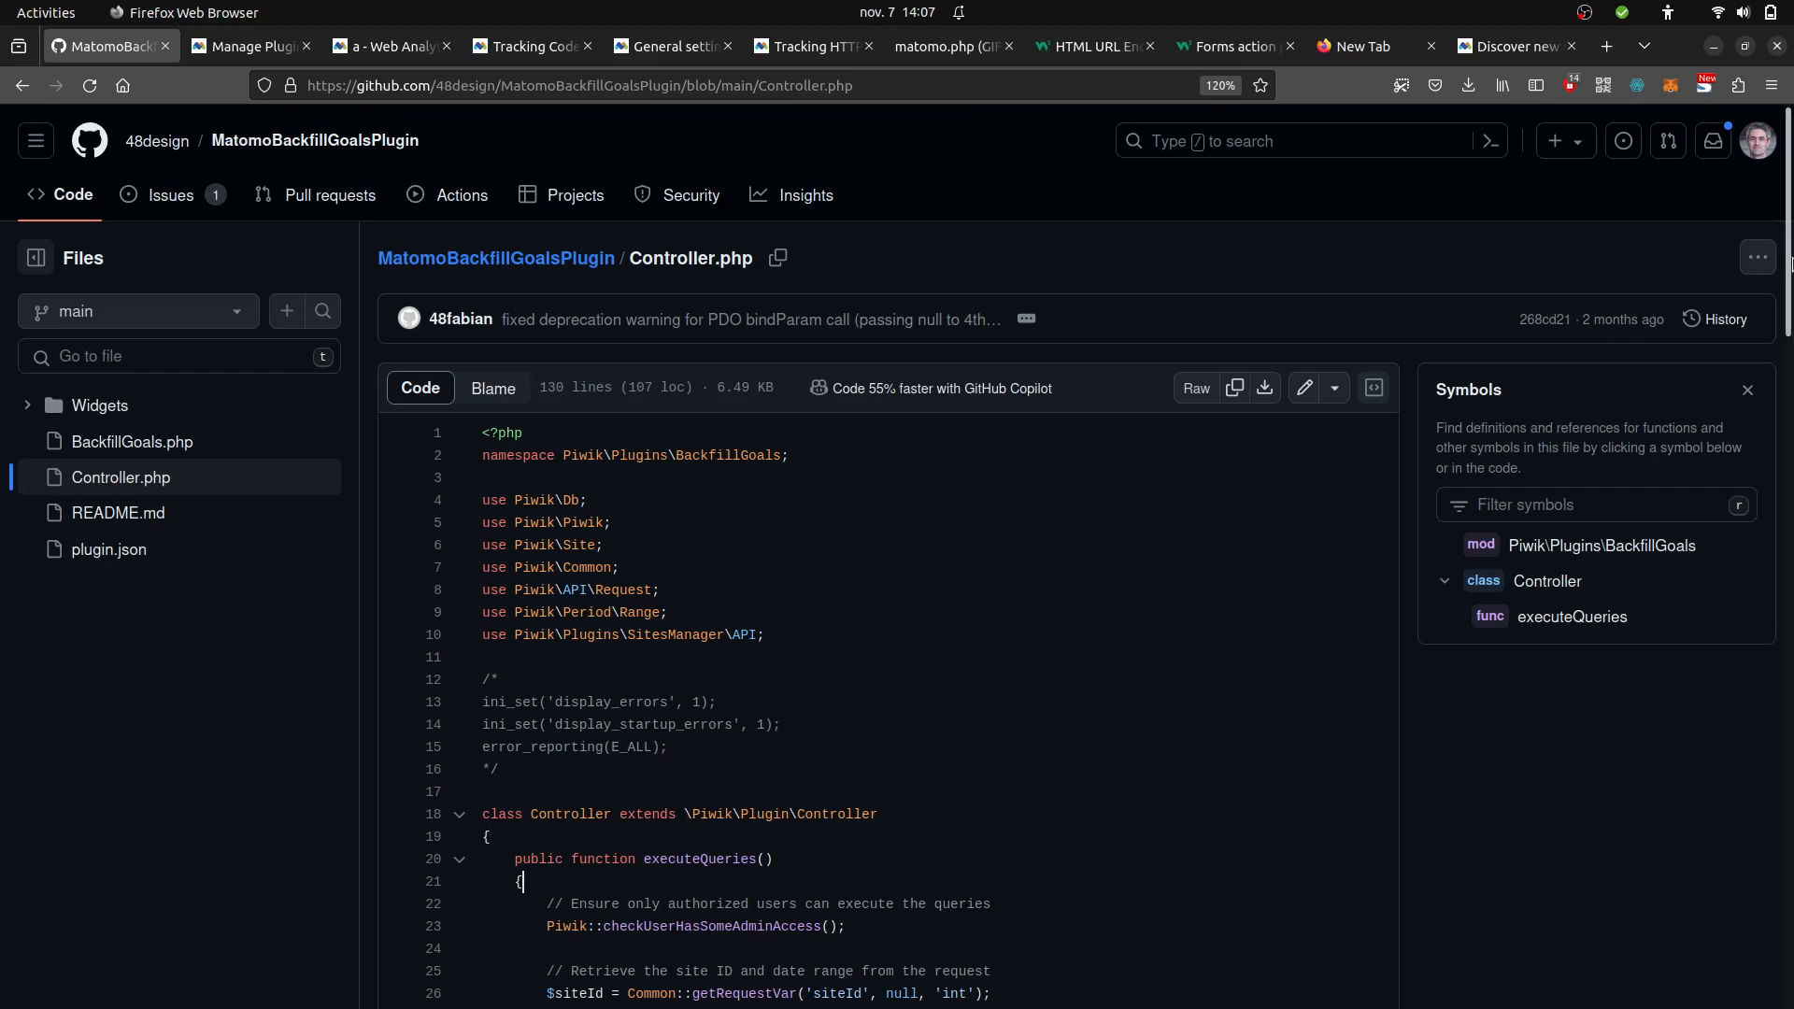
left_click_drag(1787, 263, 1788, 598)
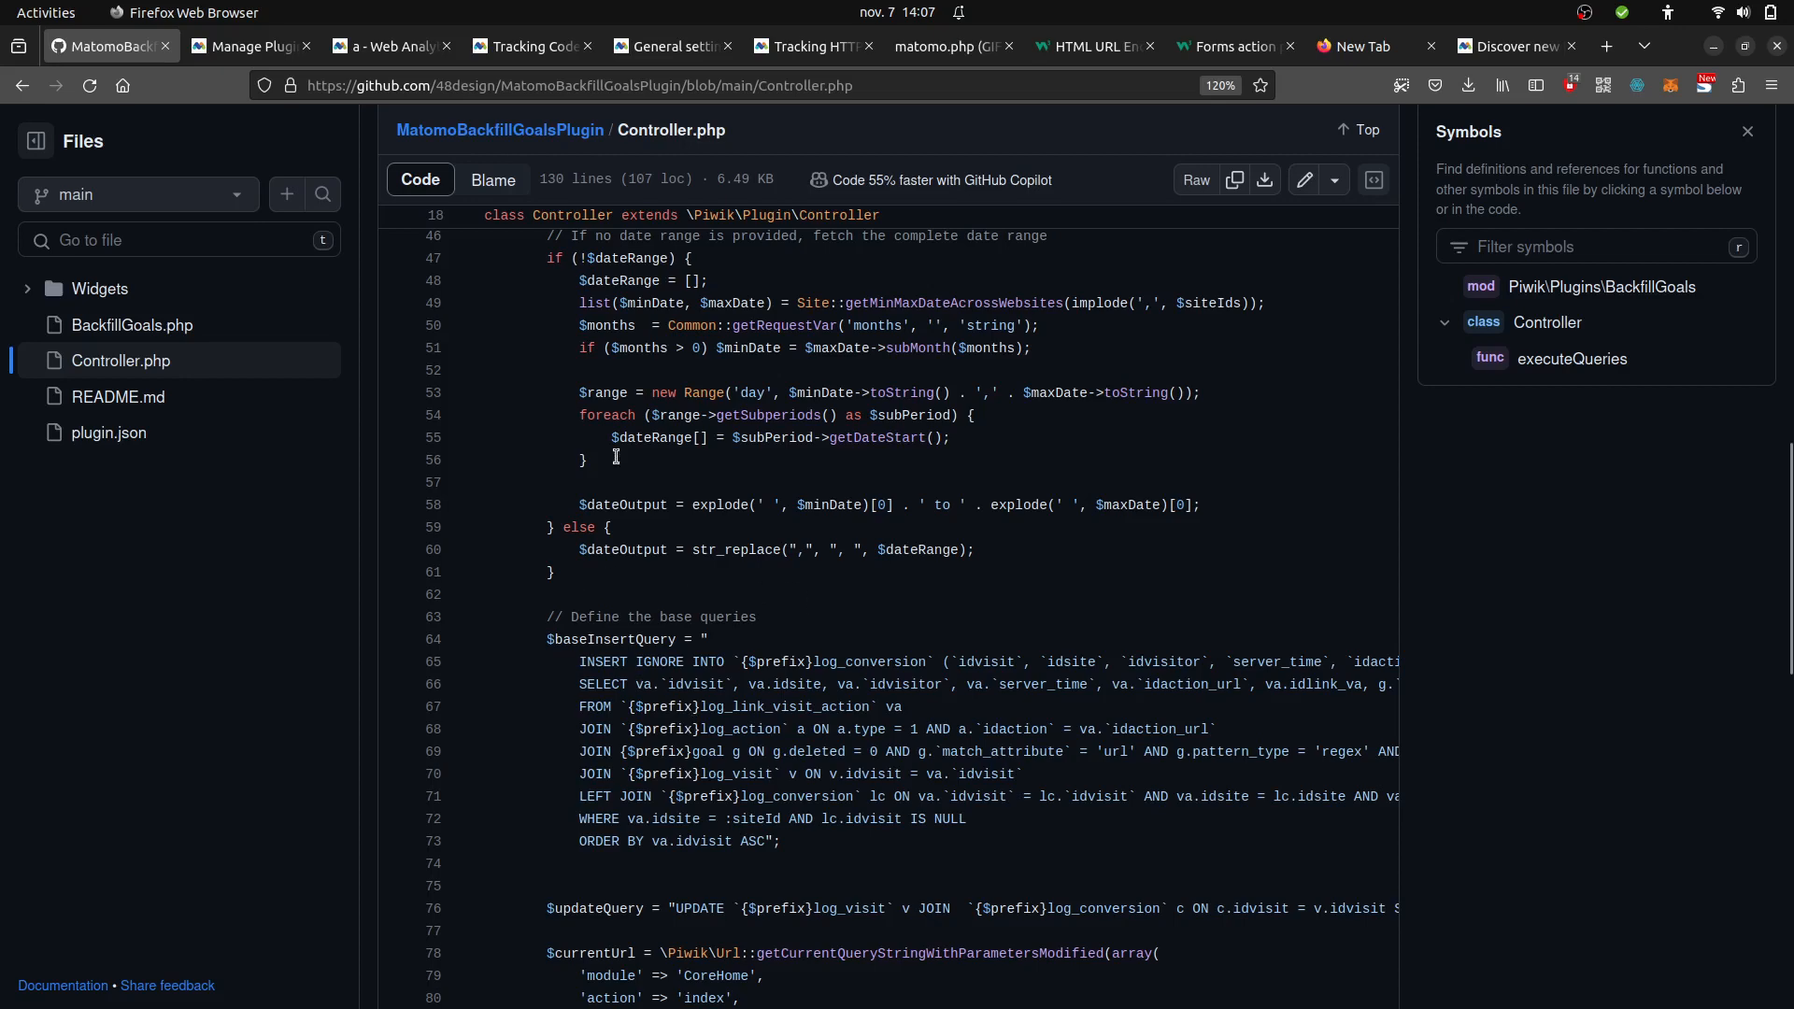
Return to the repository's main page and read the README's description, installation and info sections.
left_click(24, 91)
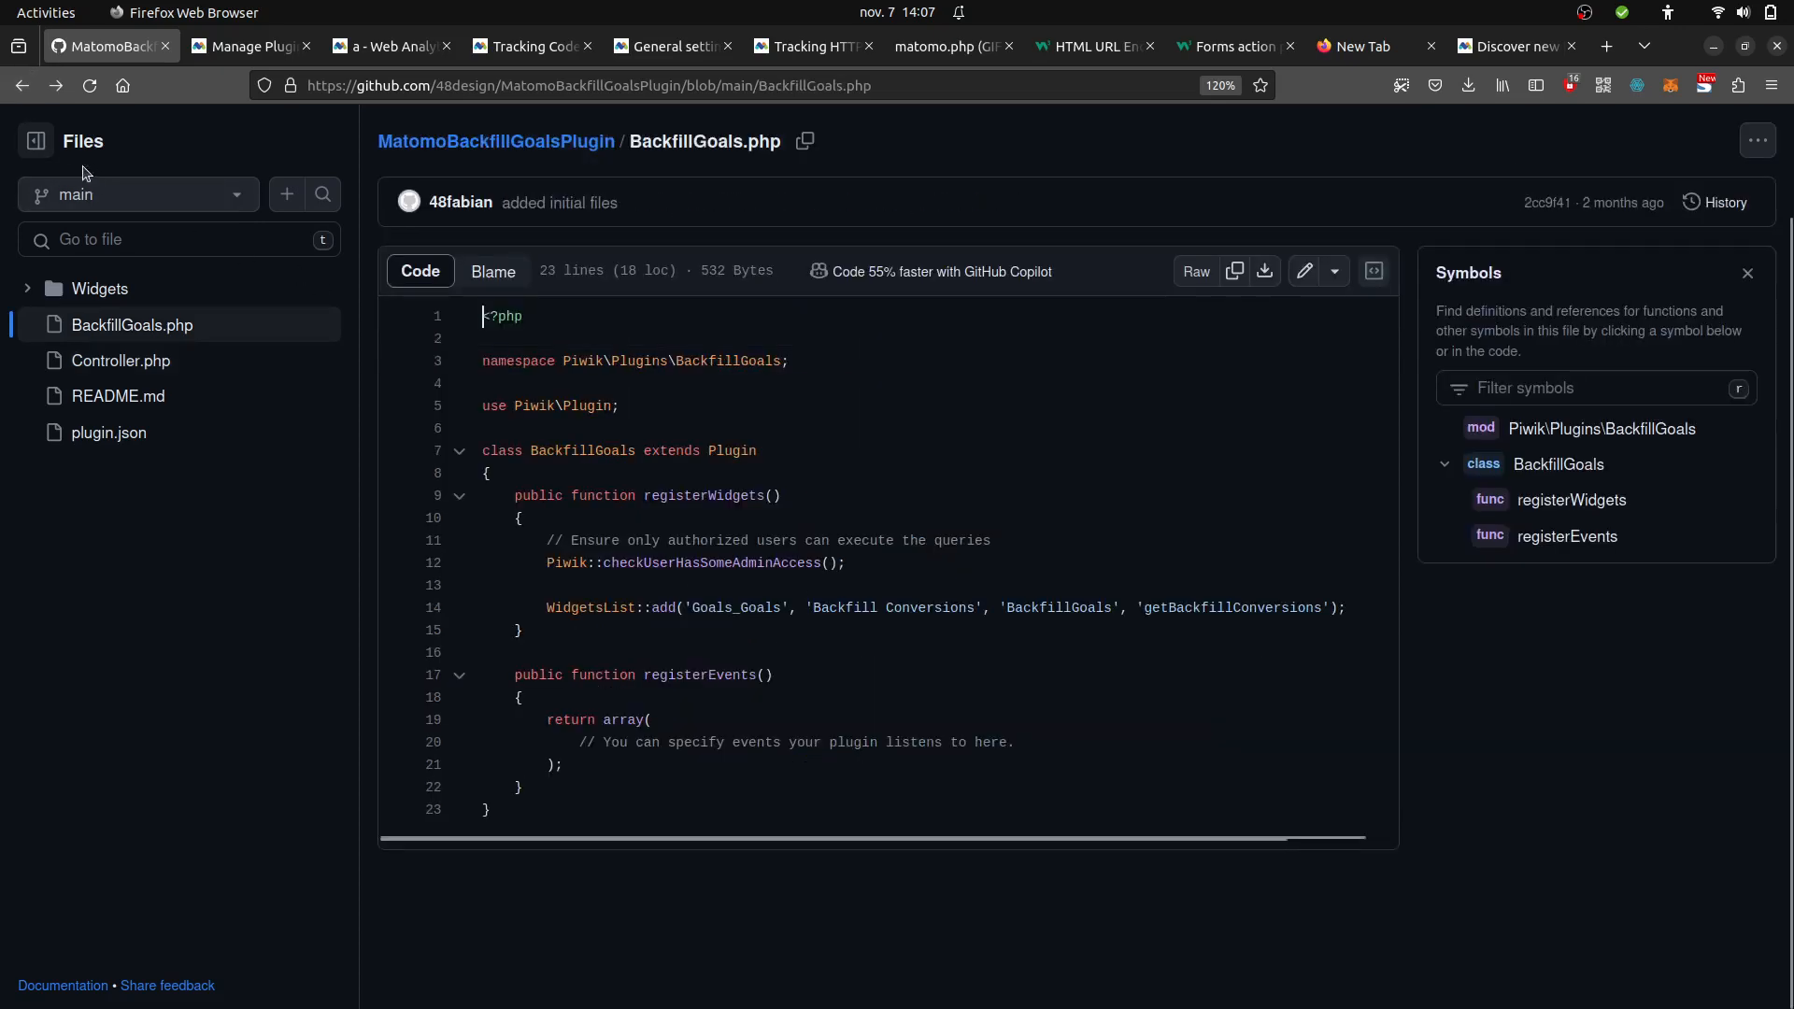
left_click(11, 92)
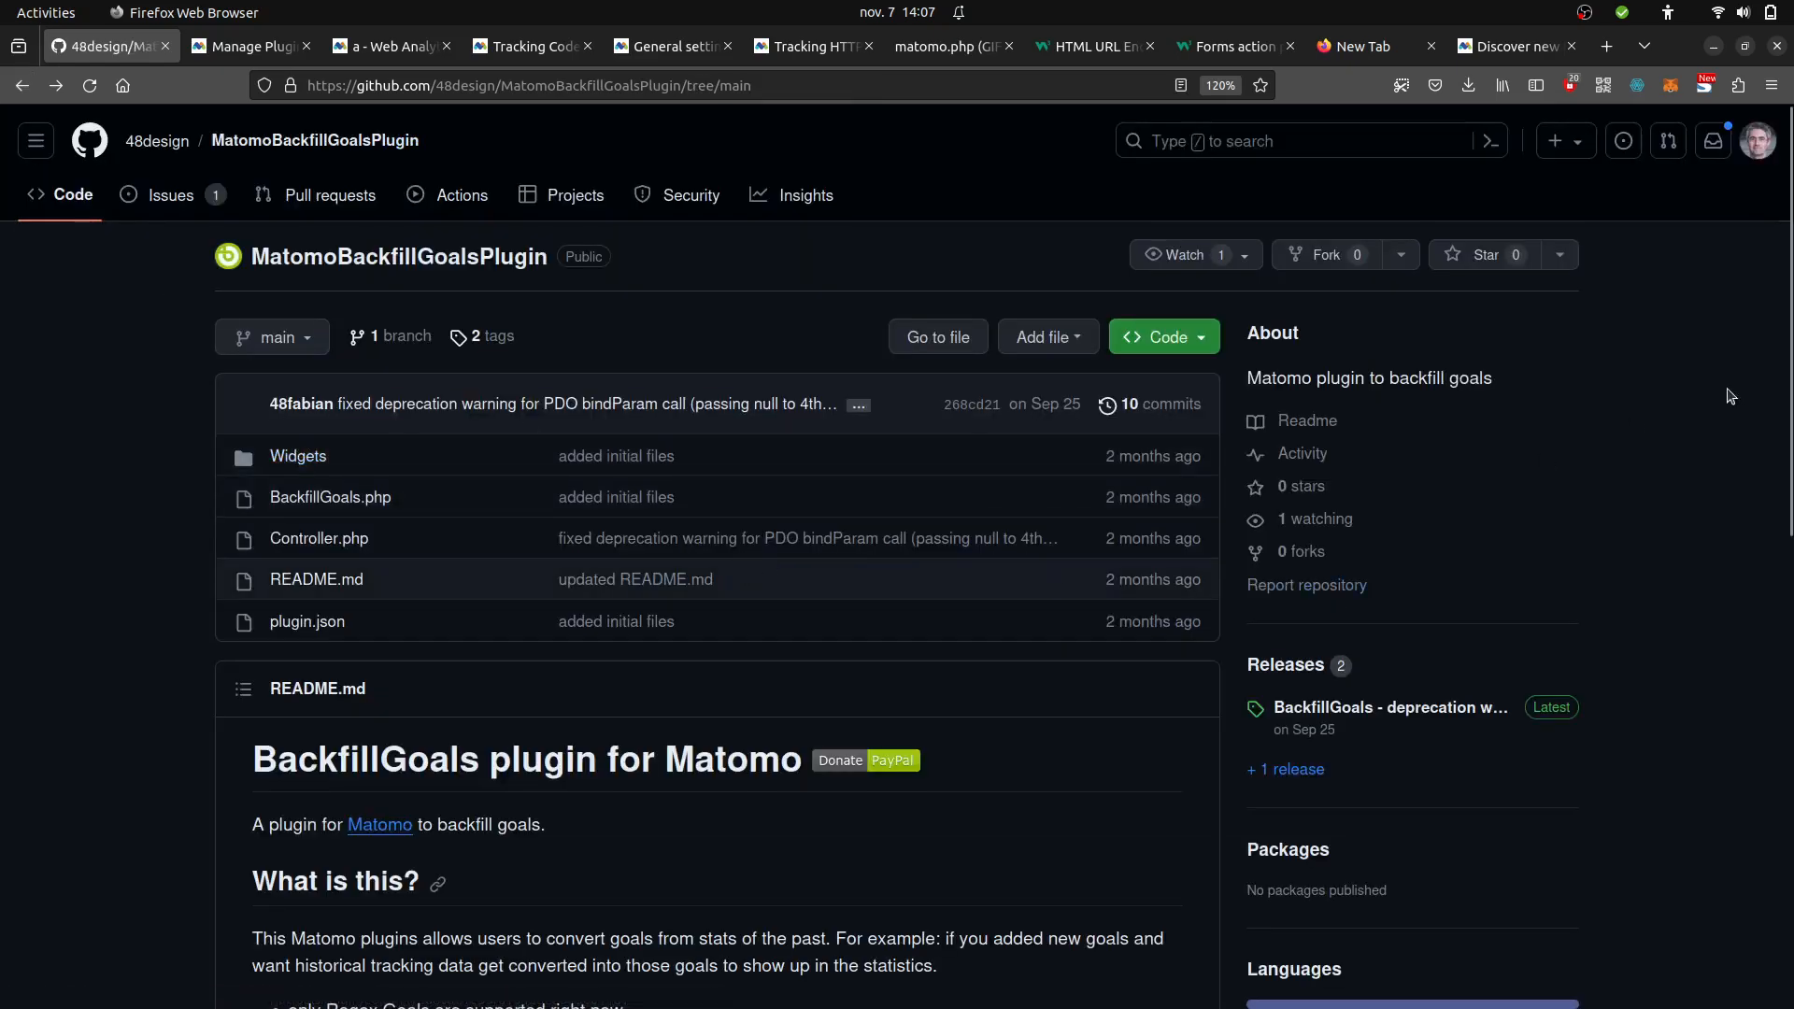
left_click_drag(1790, 370, 1790, 616)
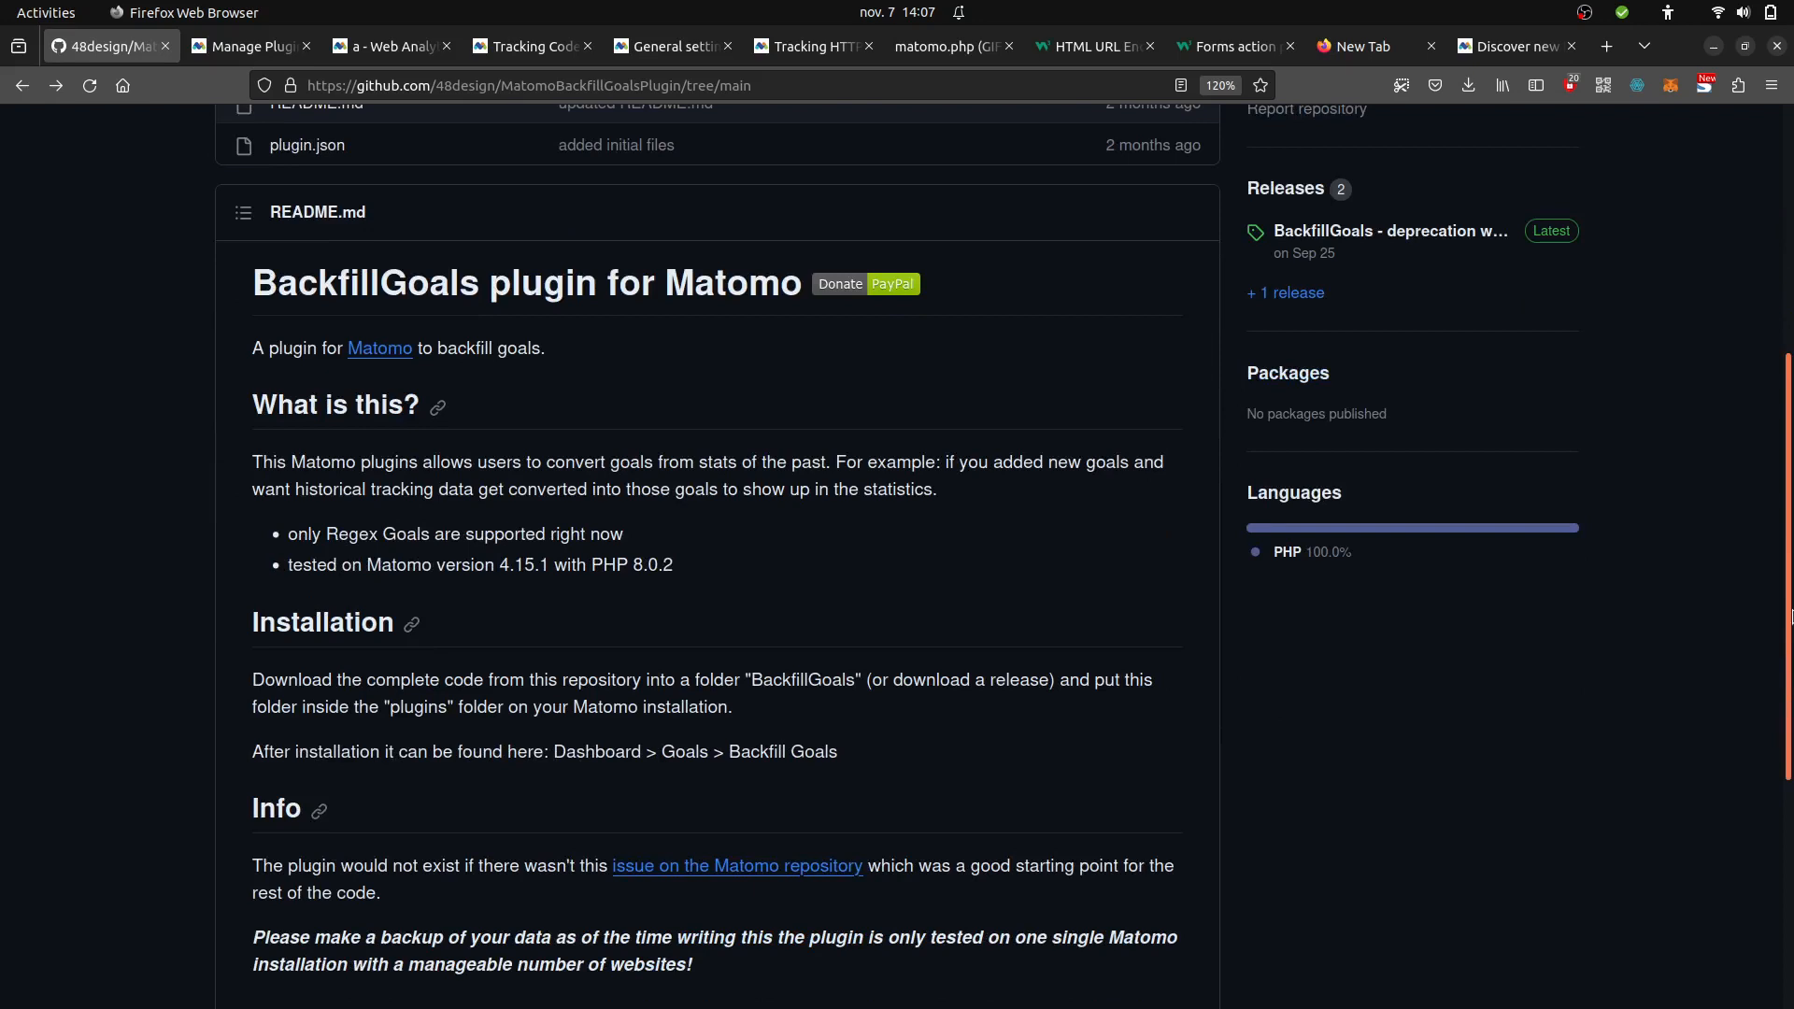
left_click_drag(1790, 627, 1790, 638)
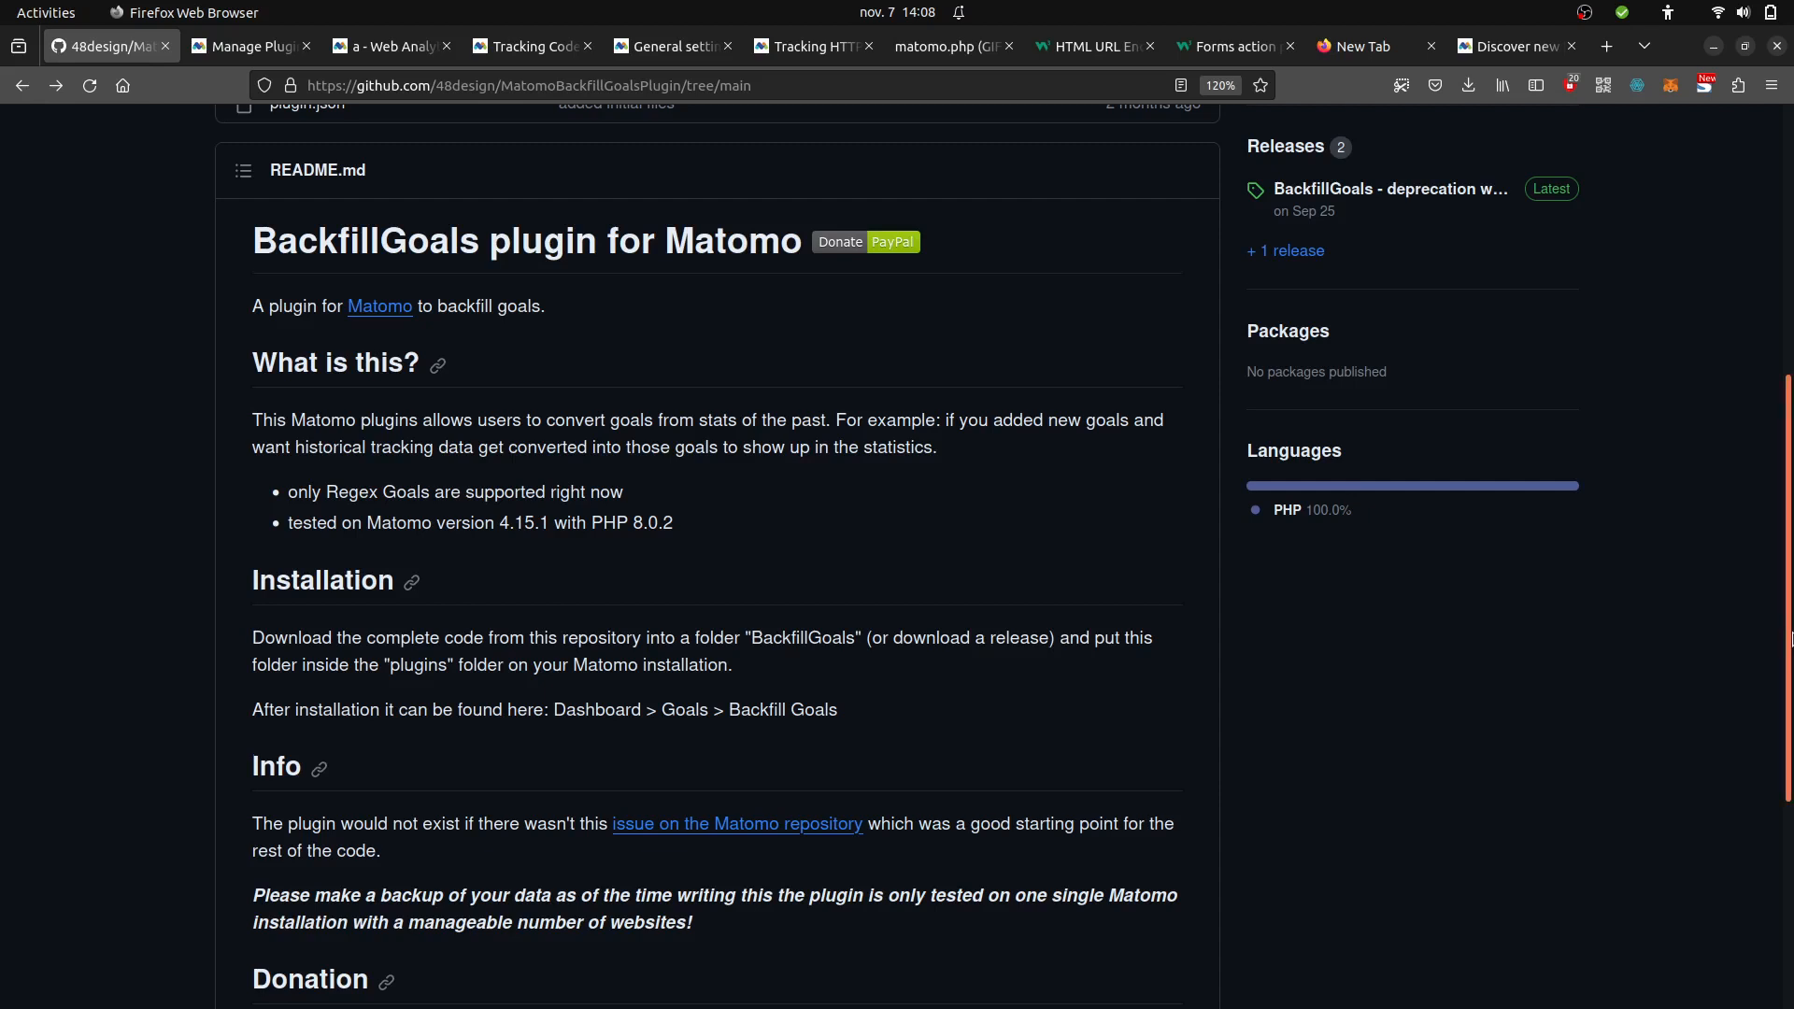
mouse_move(1792, 639)
left_mouse_down()
mouse_move(1791, 603)
mouse_move(1789, 640)
left_mouse_up()
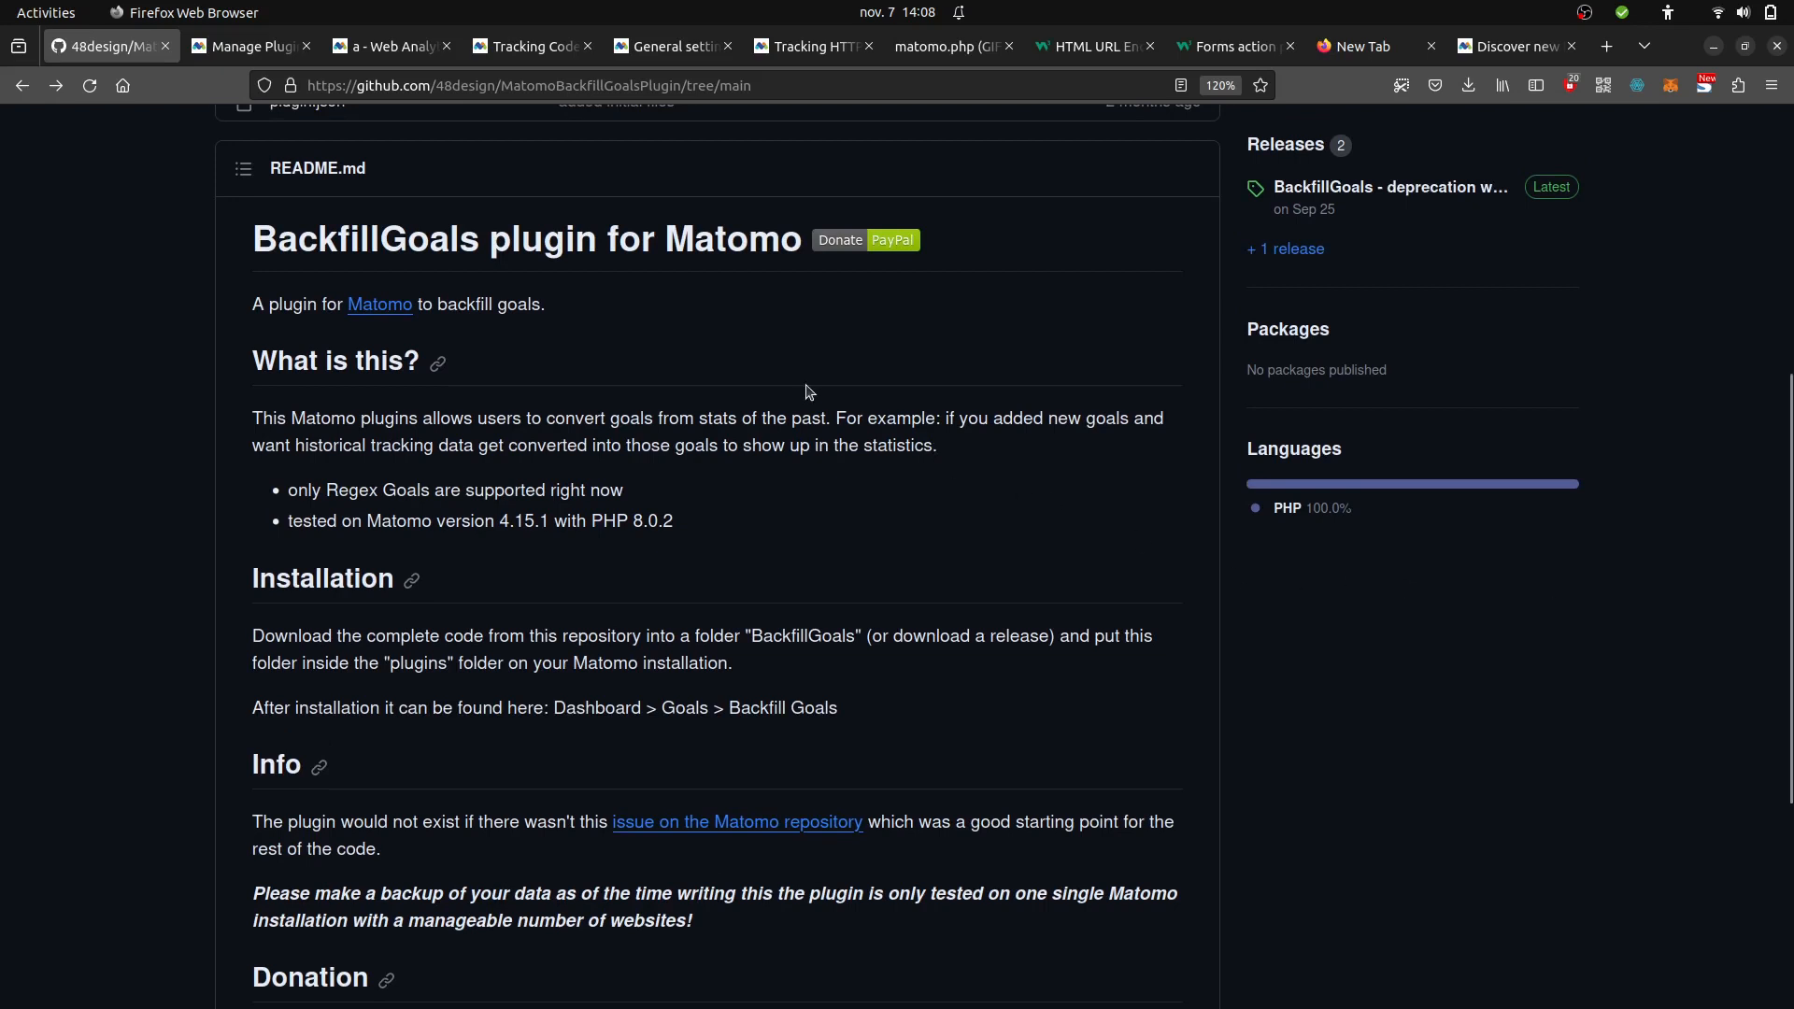
Send a Matomo tracking request with the tracked page URL changed to test.com/form-sent.
left_click(399, 49)
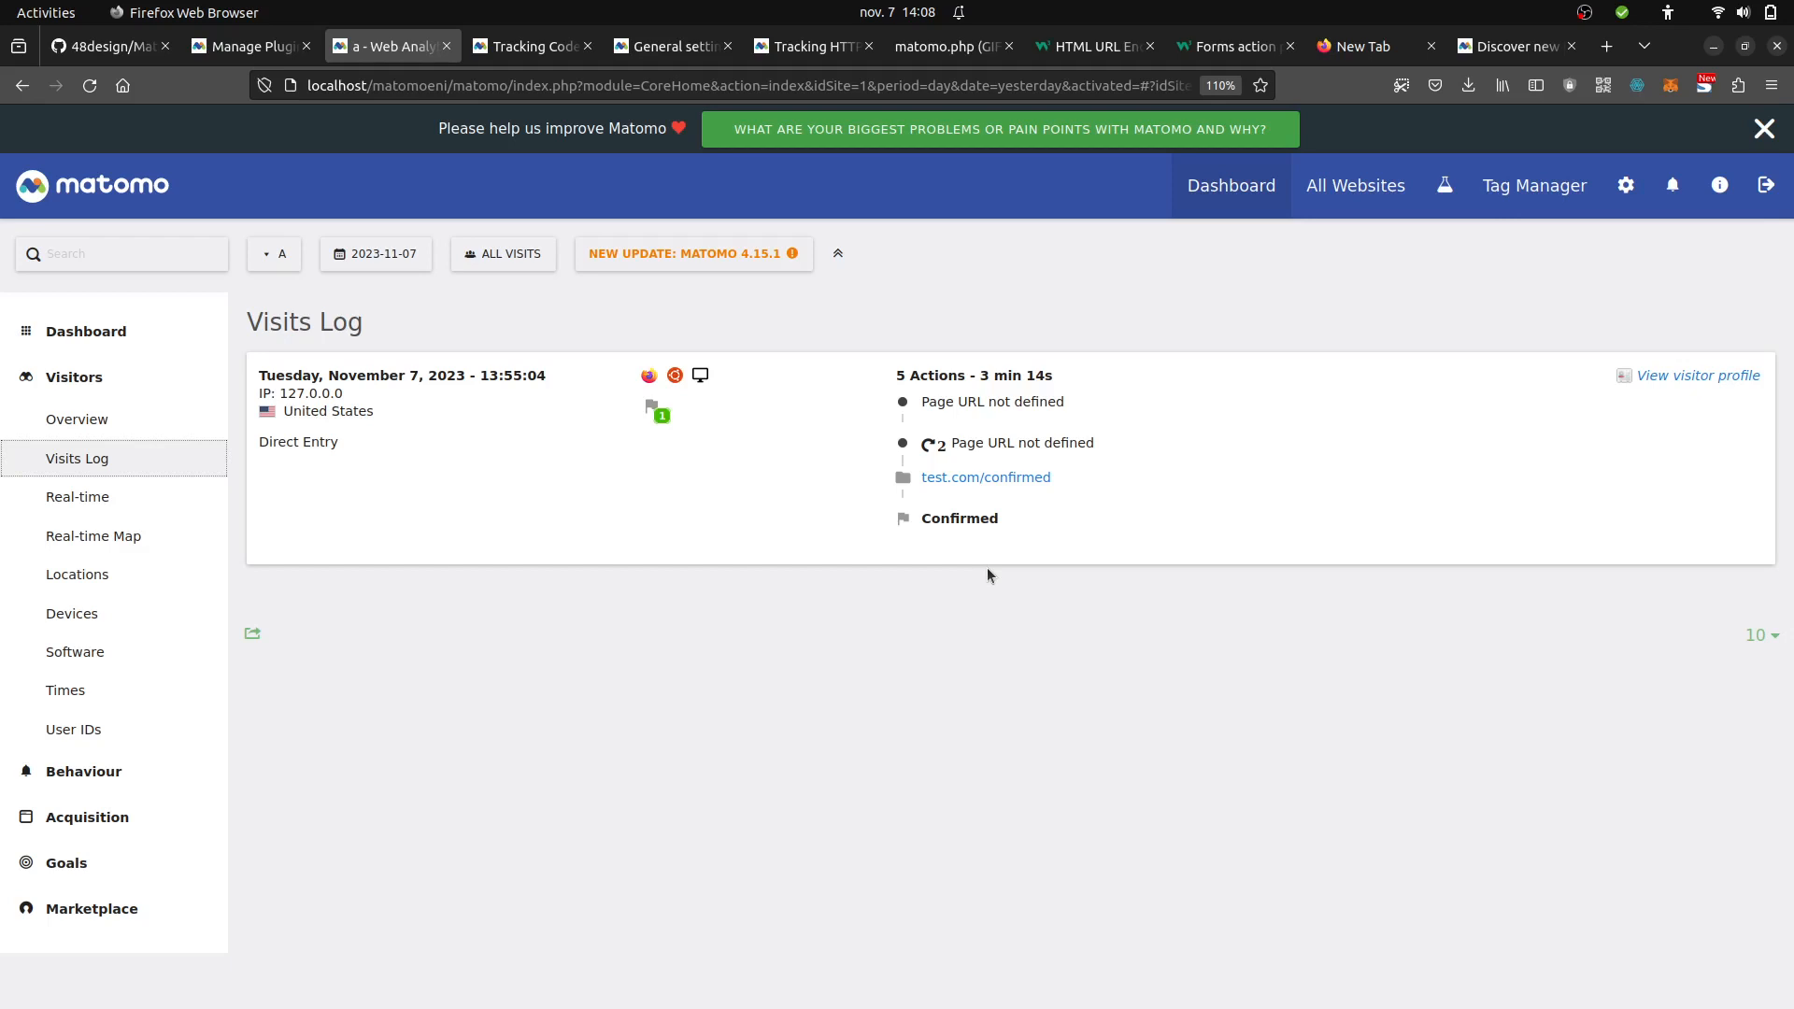
left_click(955, 59)
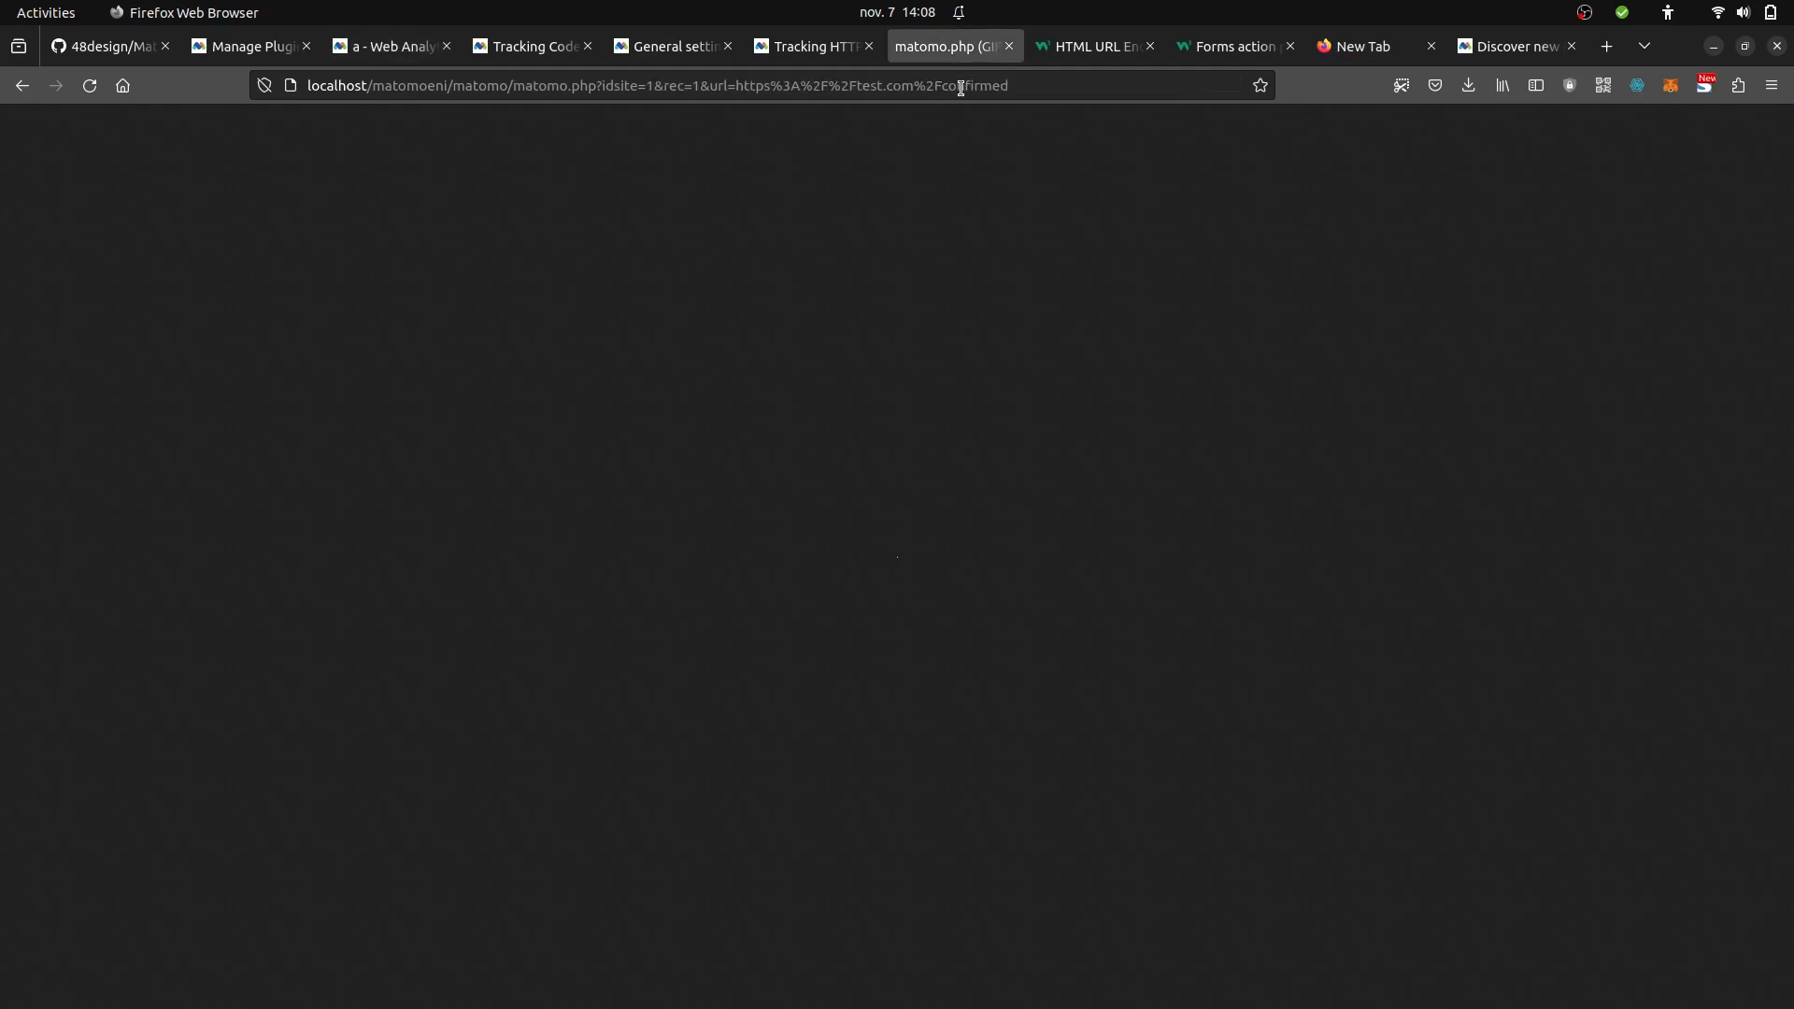
left_click_drag(946, 88, 1011, 86)
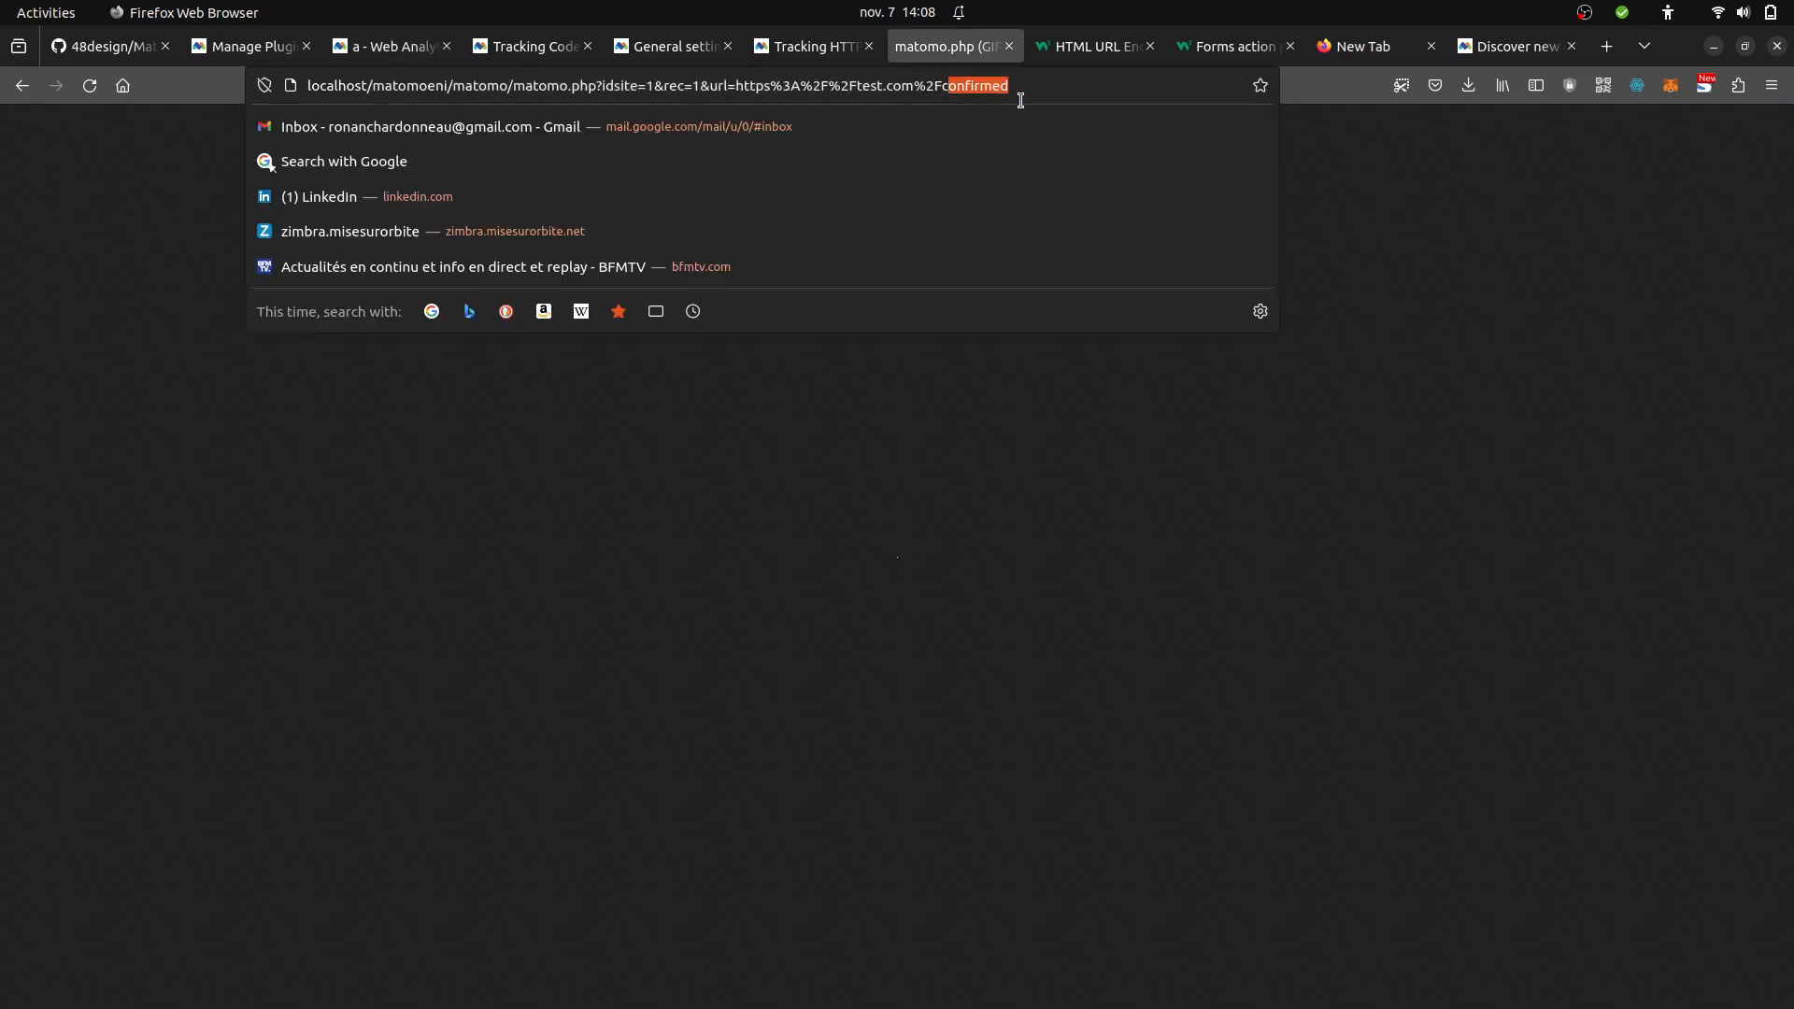
key("BackSpace")
key("BackSpace")
type("f")
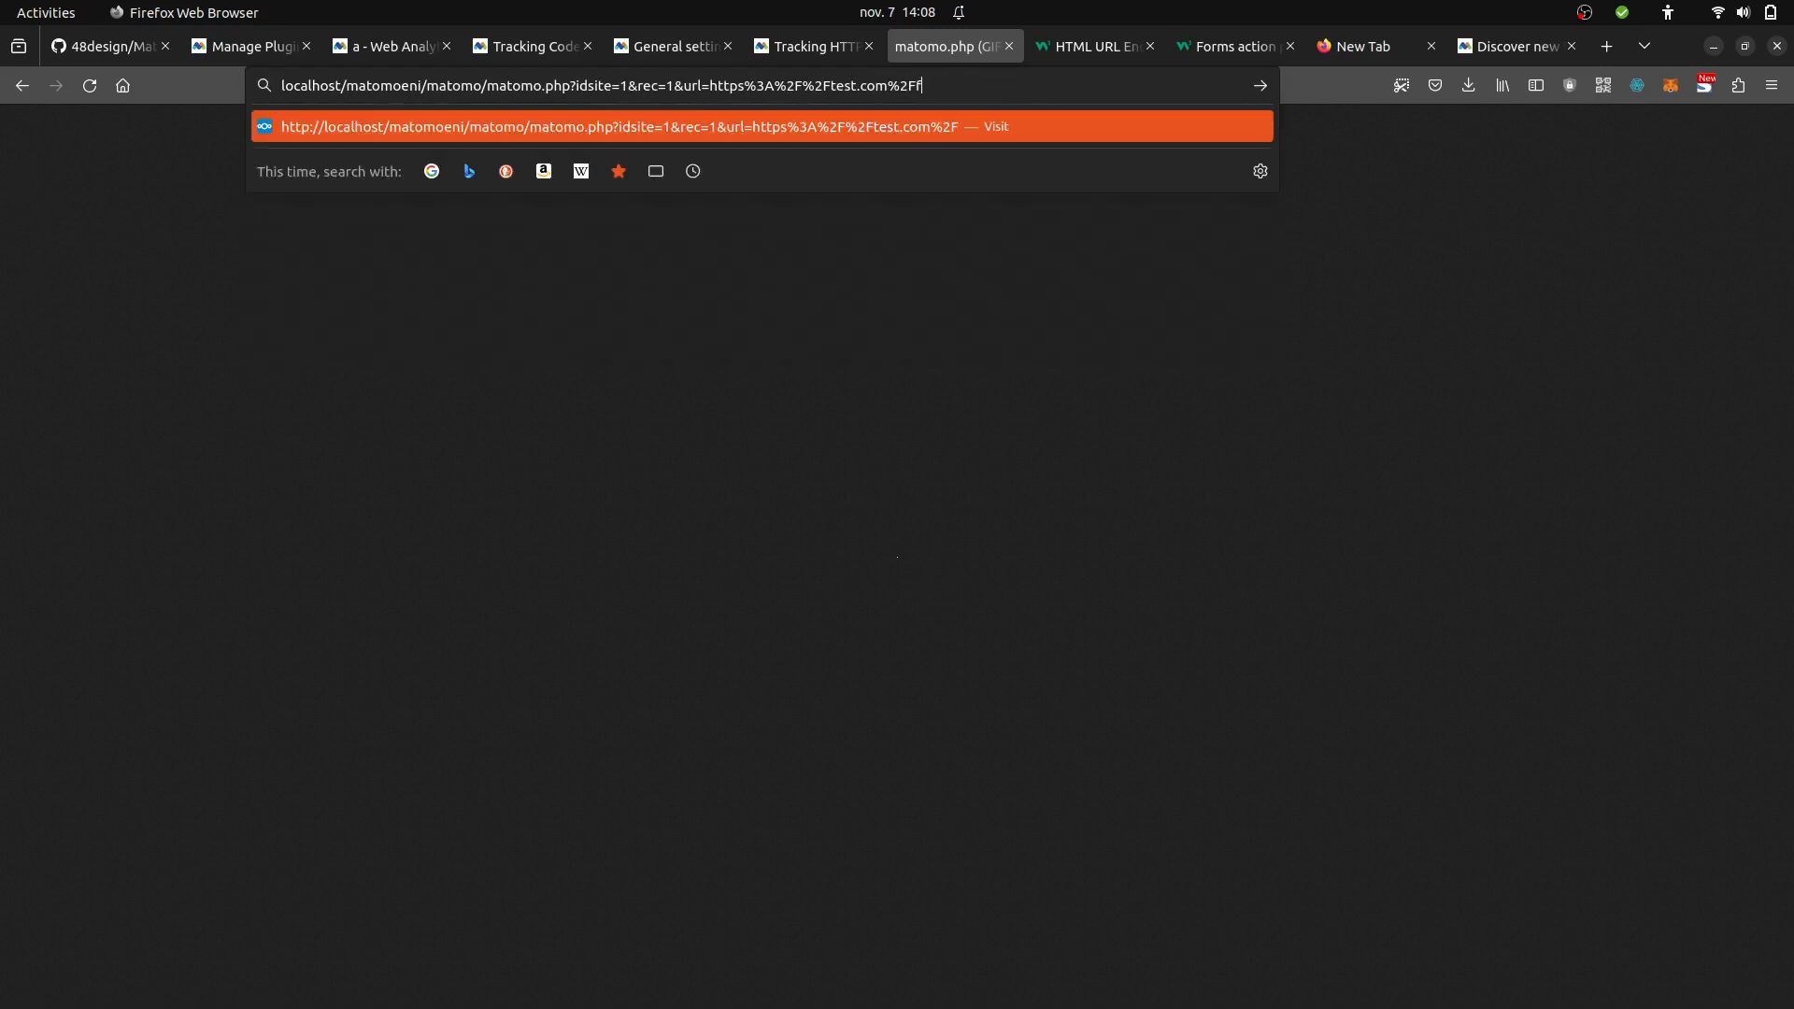
type("orm-sent")
key("Return")
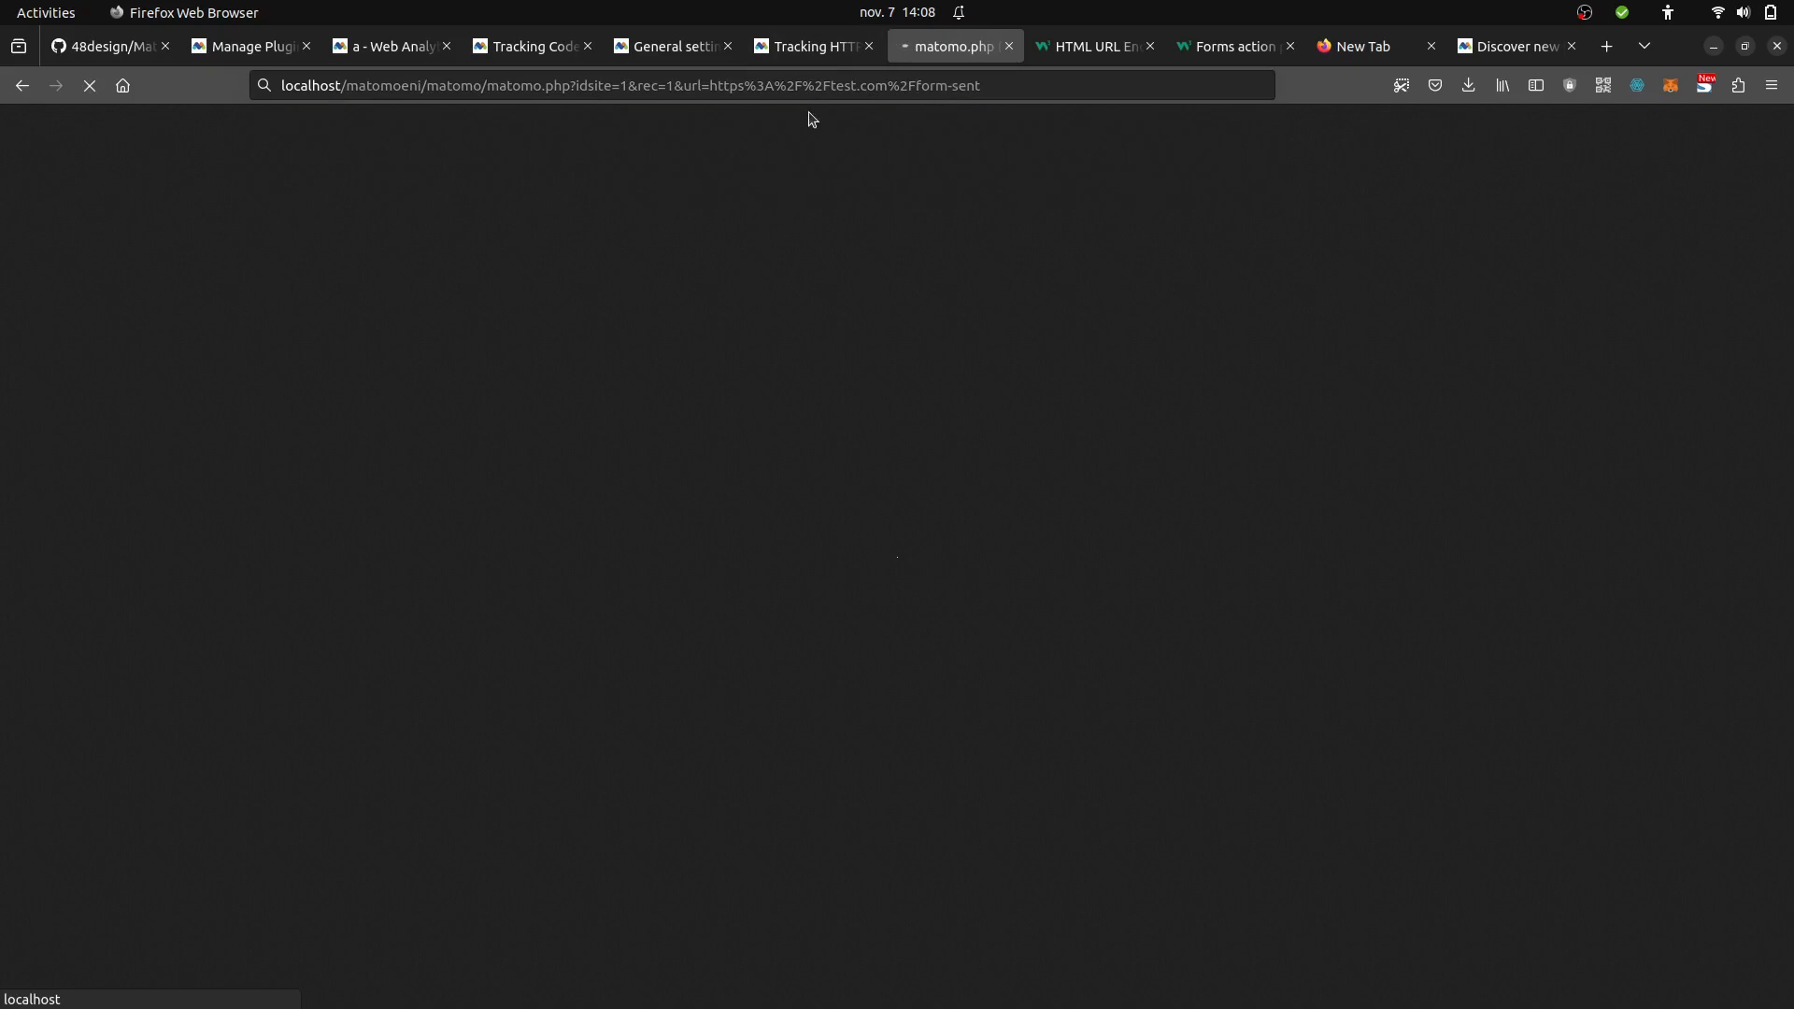
Reload the Matomo Visits Log and check the visit's actions for the form-sent page view.
left_click(392, 47)
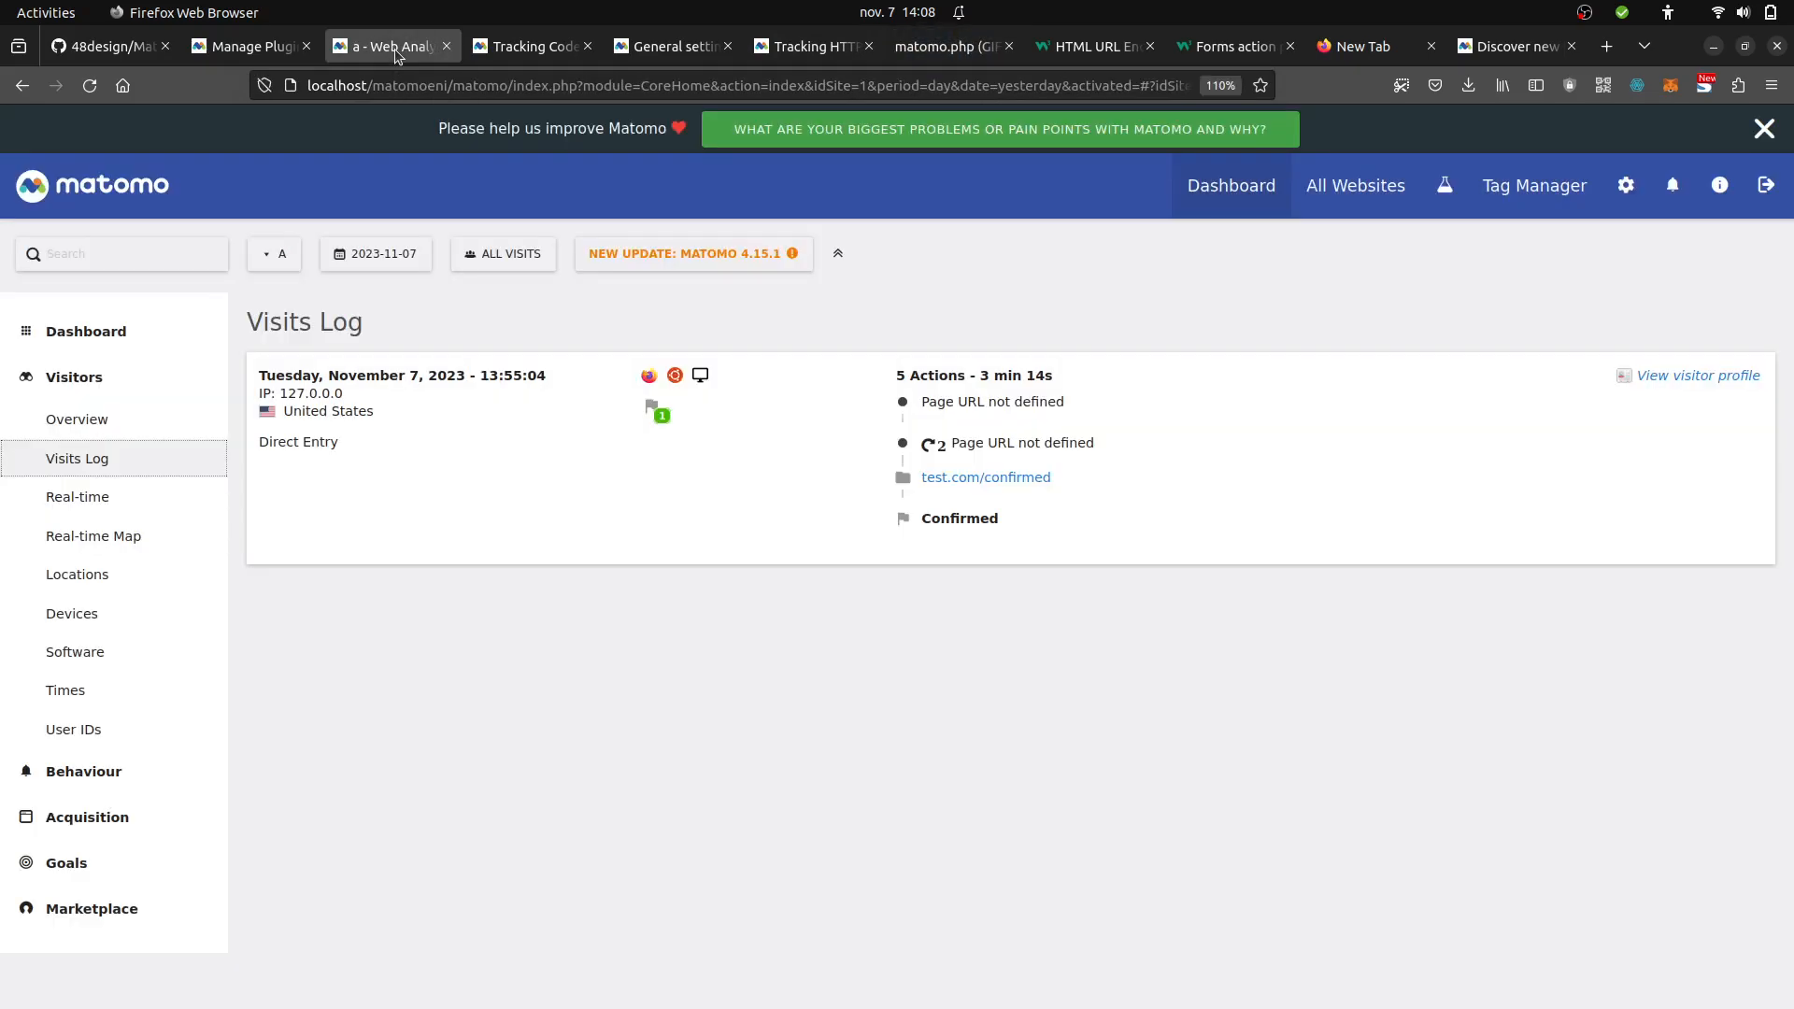
left_click(91, 86)
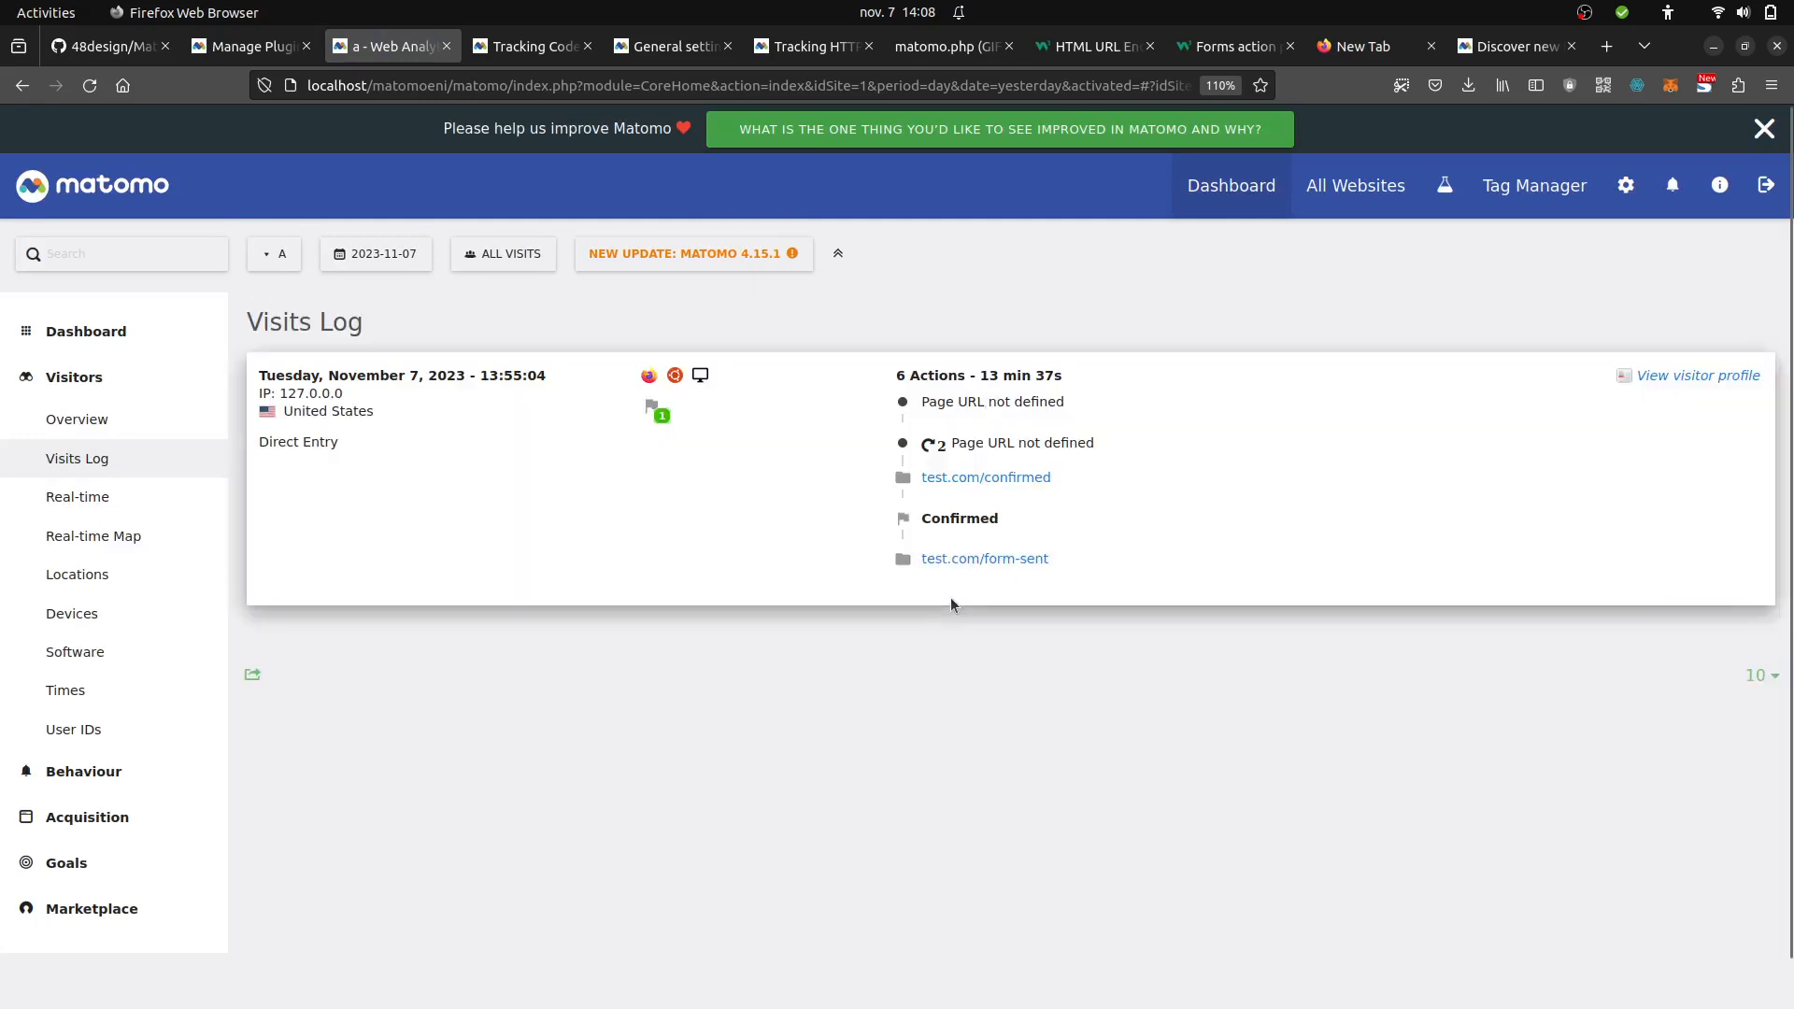
mouse_move(1019, 581)
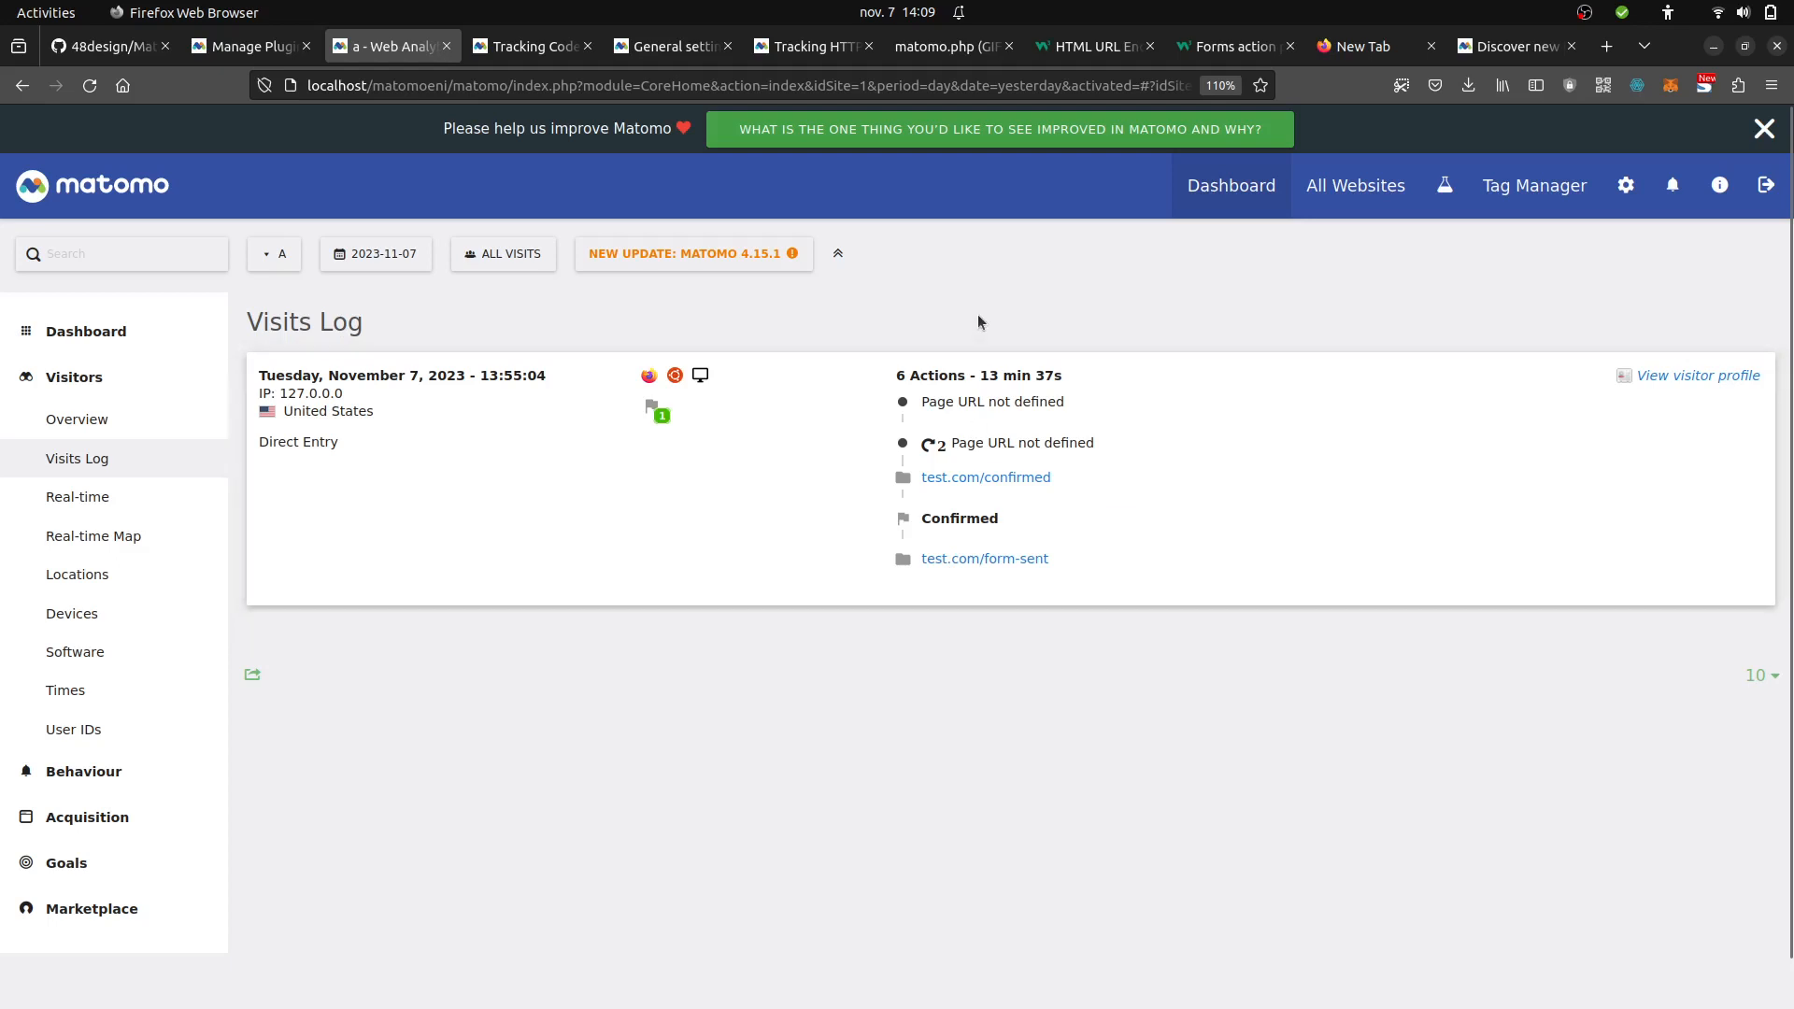
Send another Matomo tracking request with the tracked page URL changed to test.com/home.
left_click(945, 49)
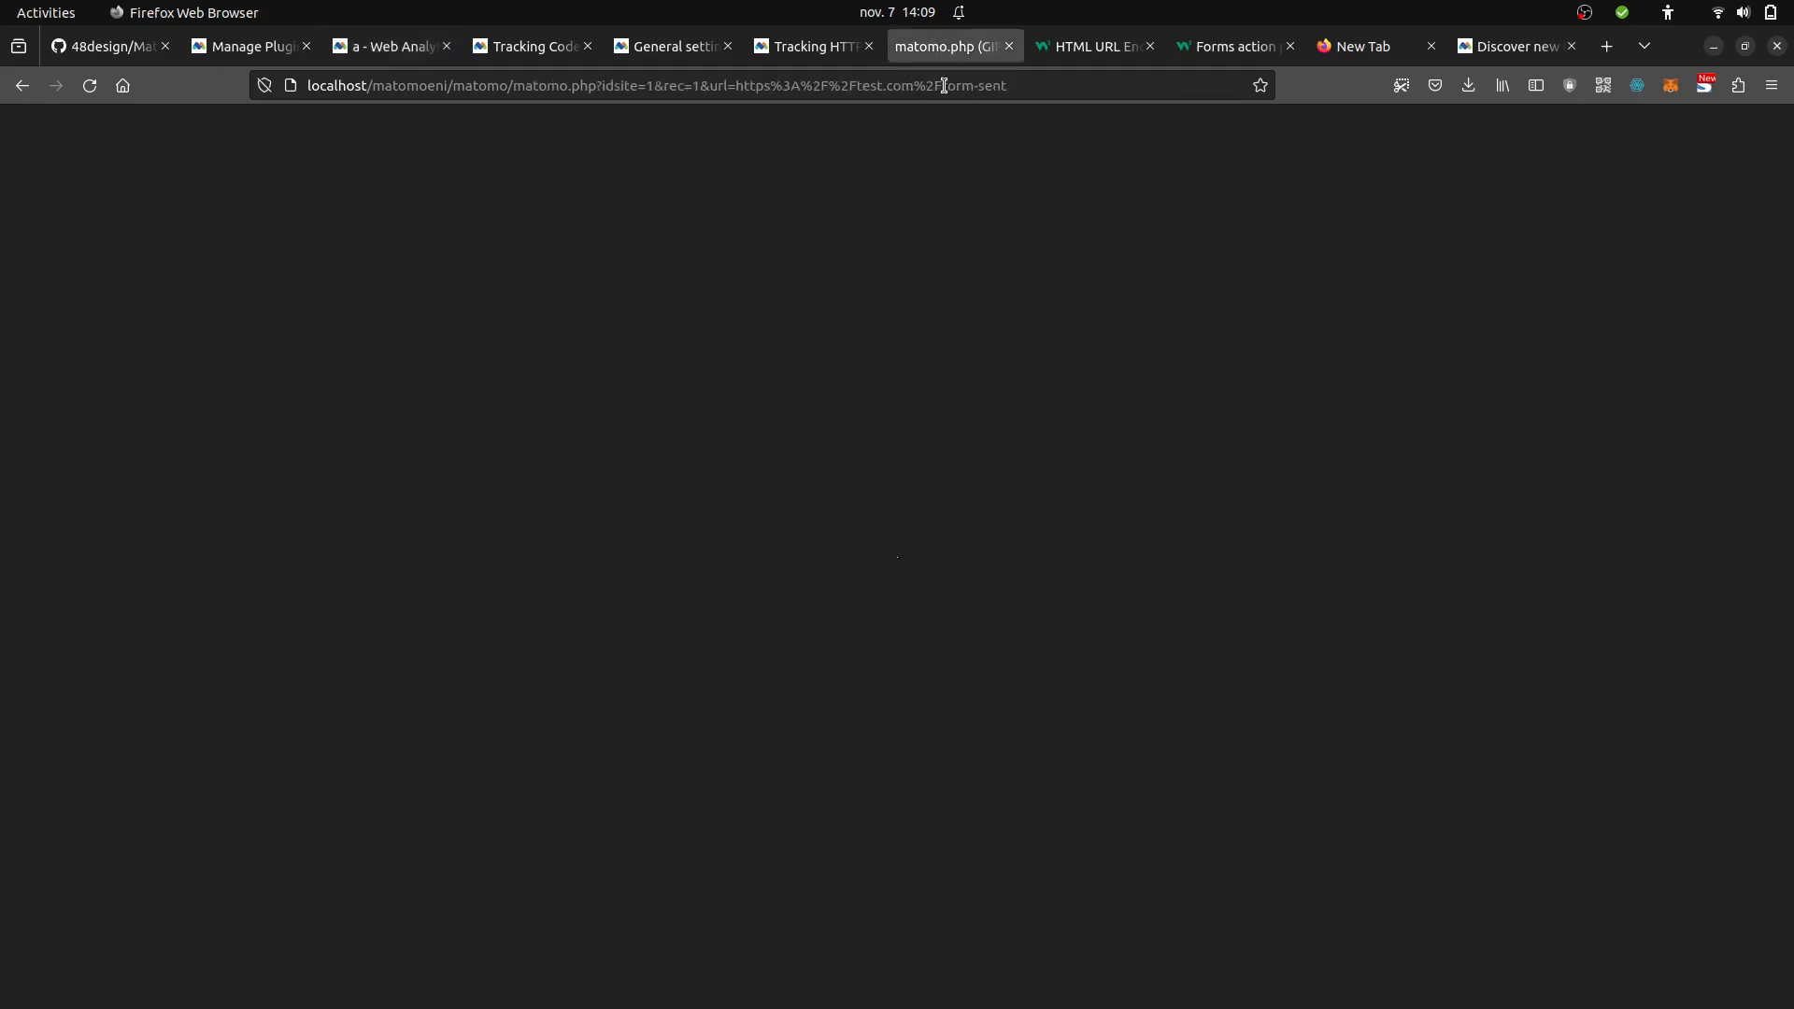
double_click(945, 85)
key("BackSpace")
type("home")
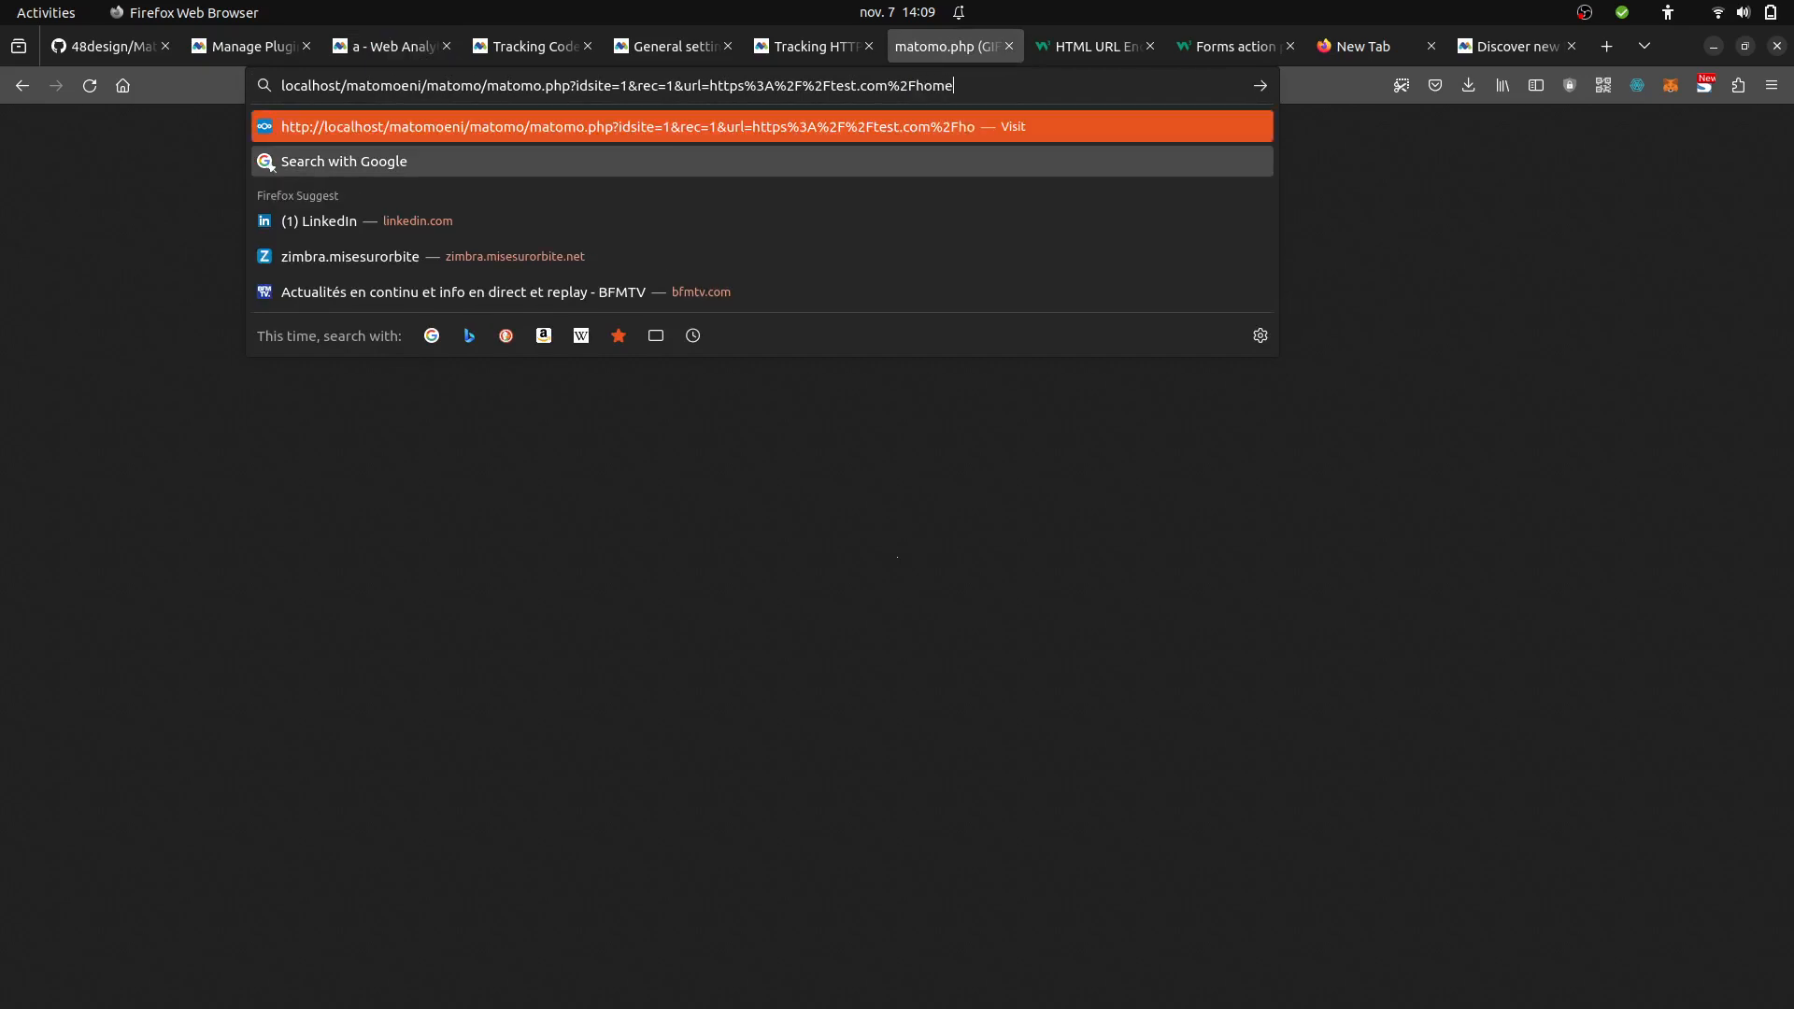
key("Return")
Refresh the Visits Log and check the visit's actions for the home page view.
left_click(401, 51)
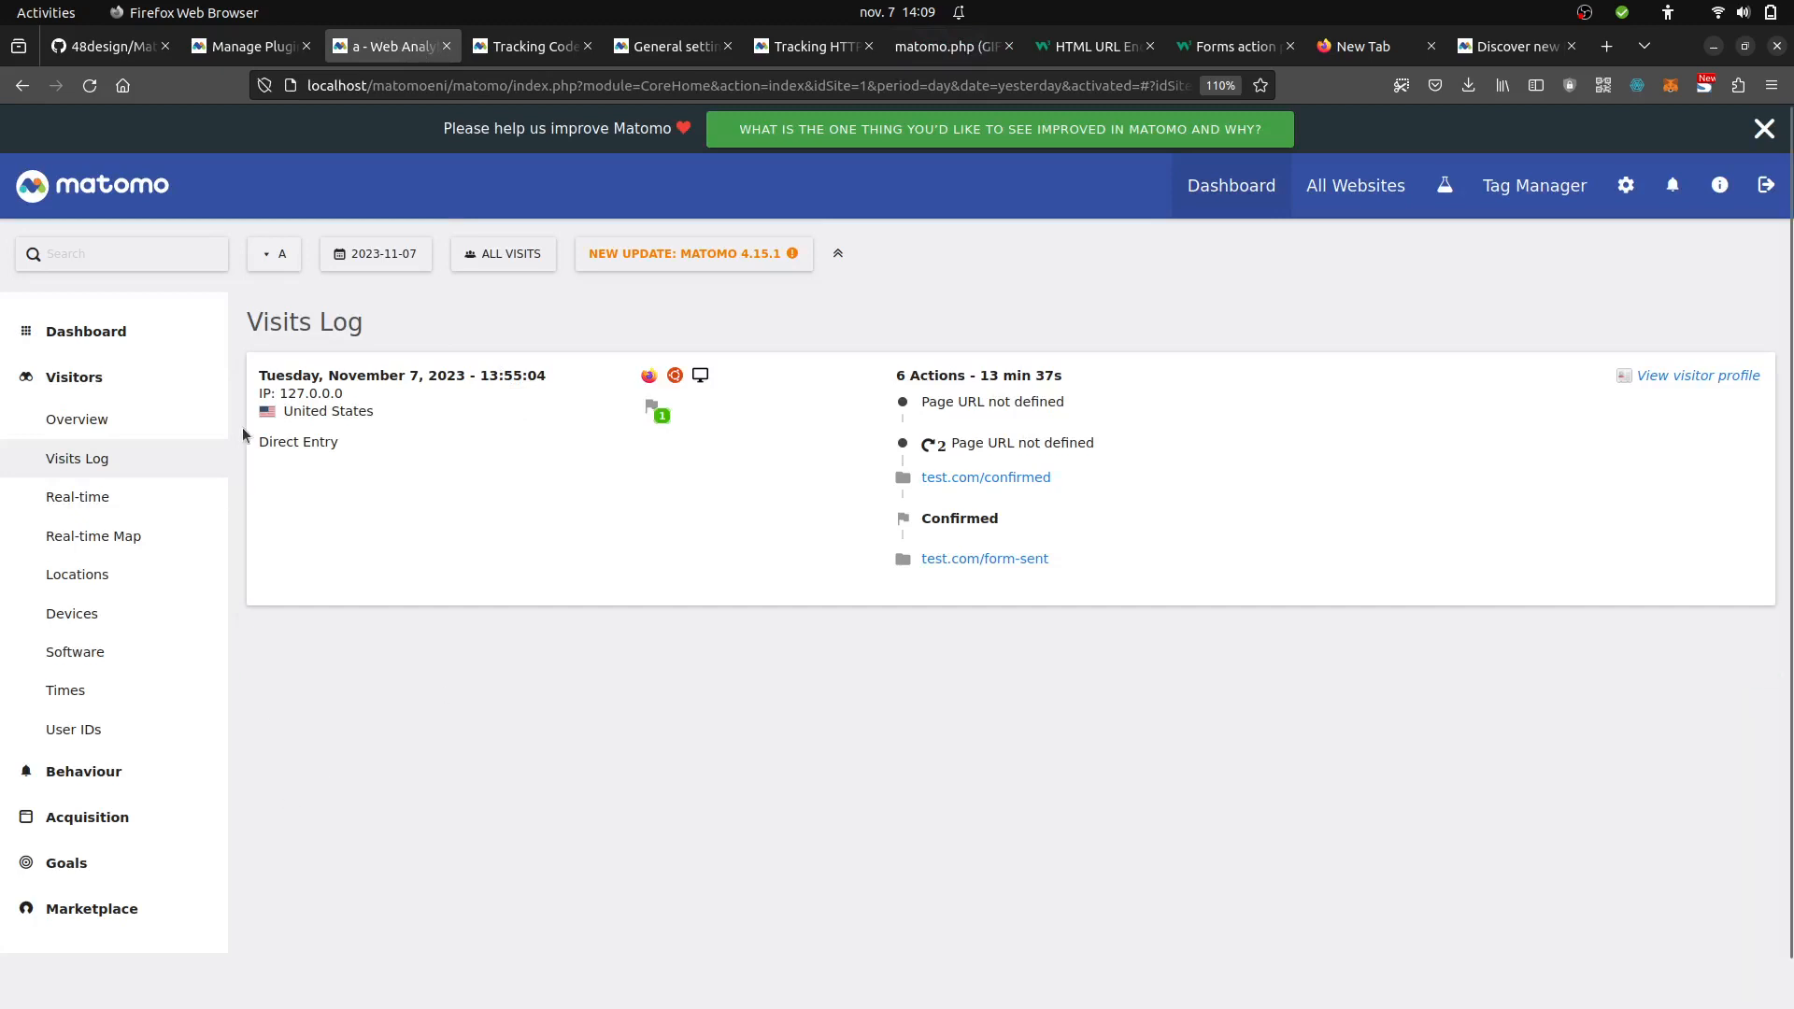
left_click(97, 97)
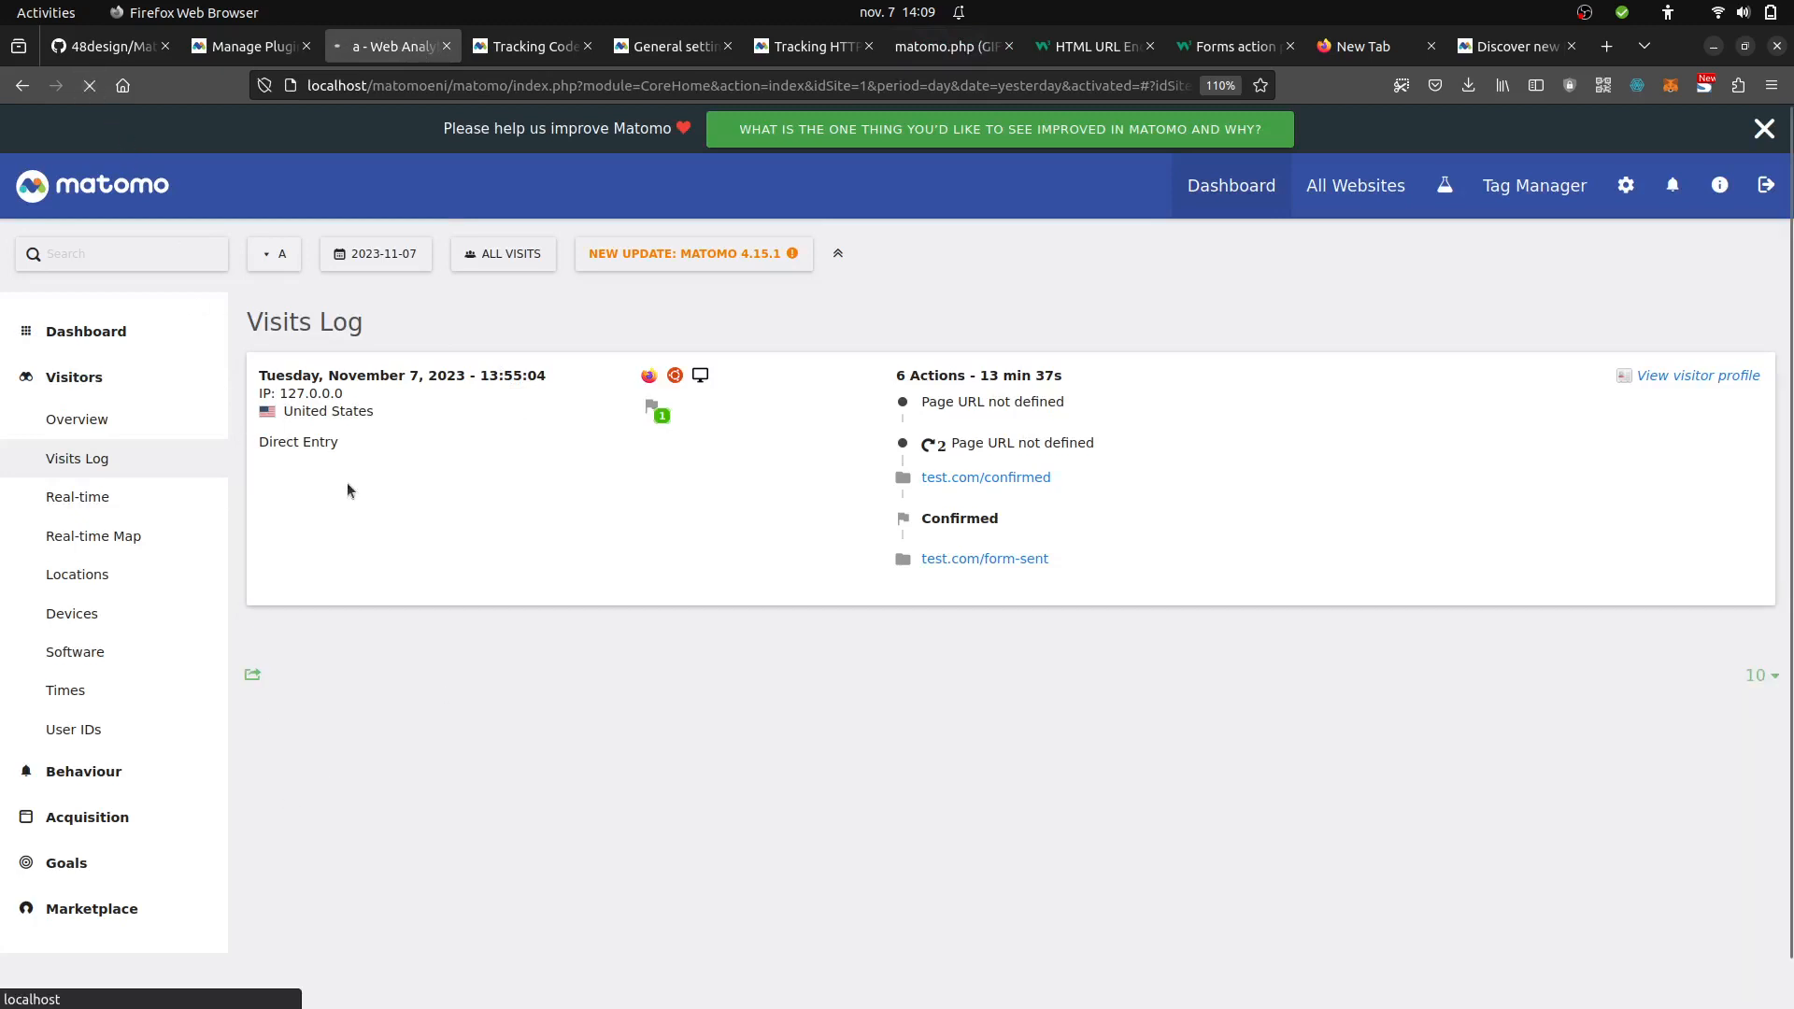
mouse_move(1012, 555)
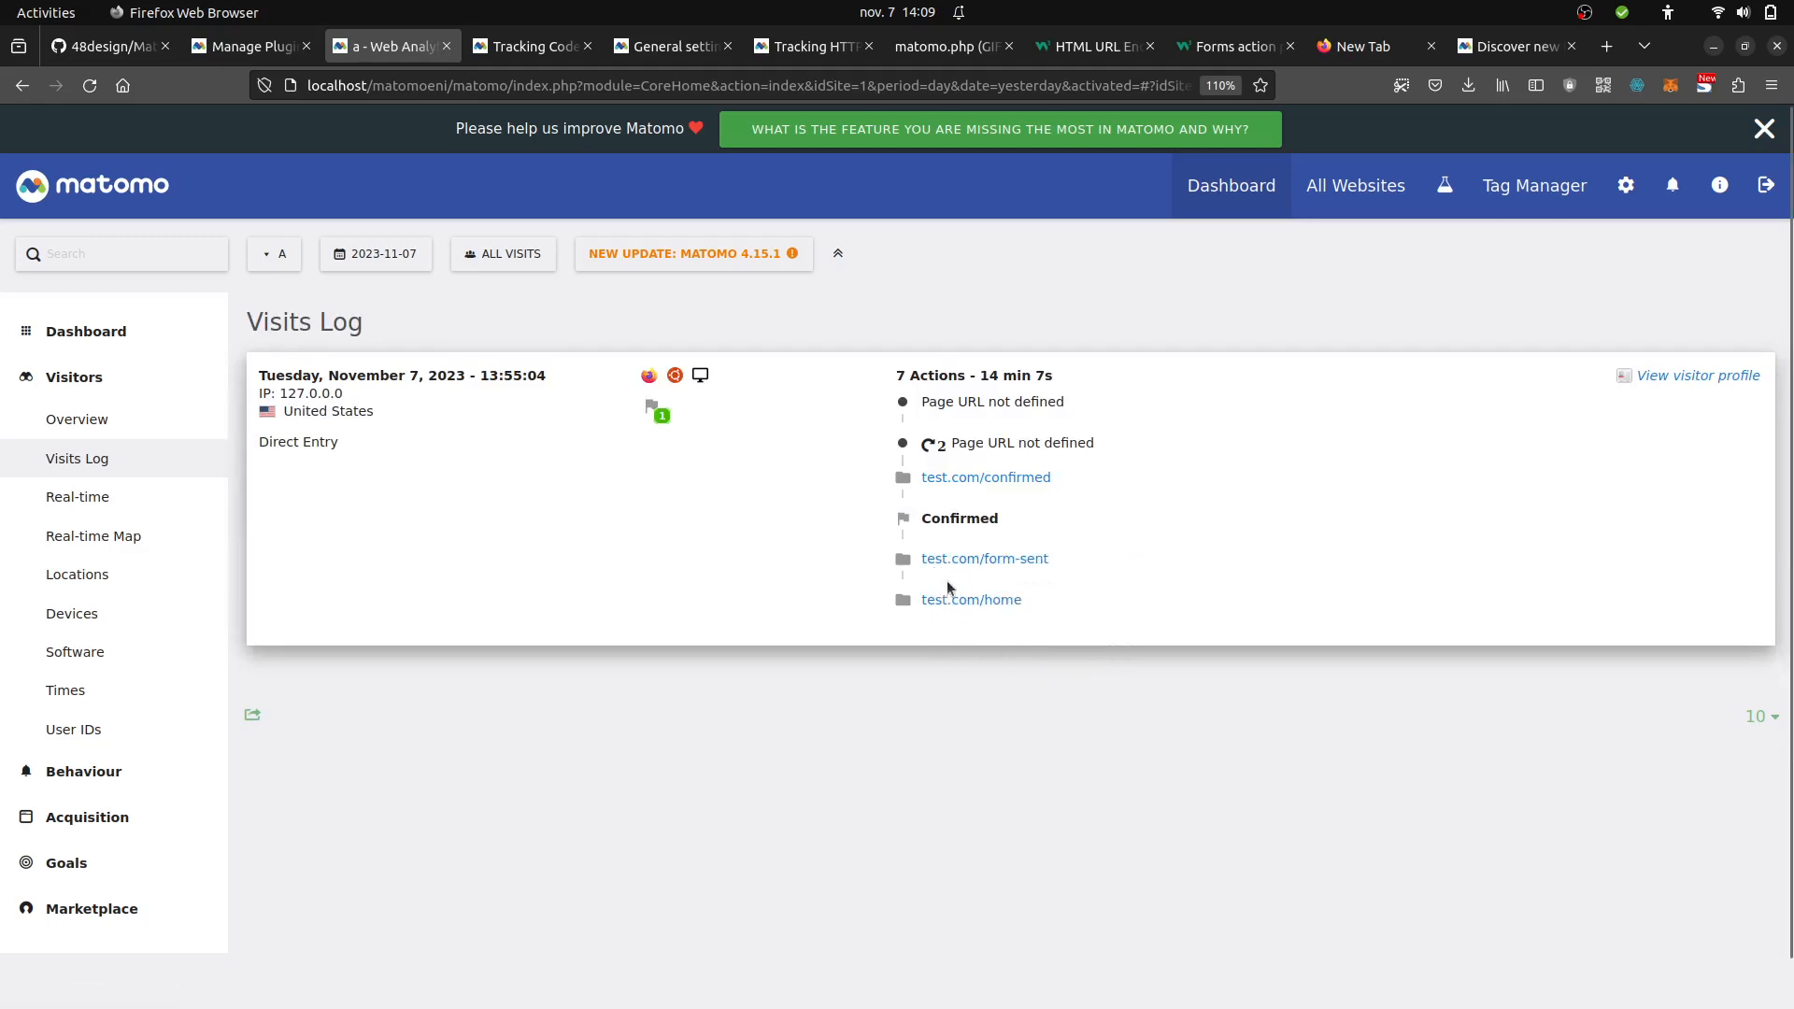
Start a new goal in Manage Goals and name it "form sent conversion or whatever".
left_click(106, 867)
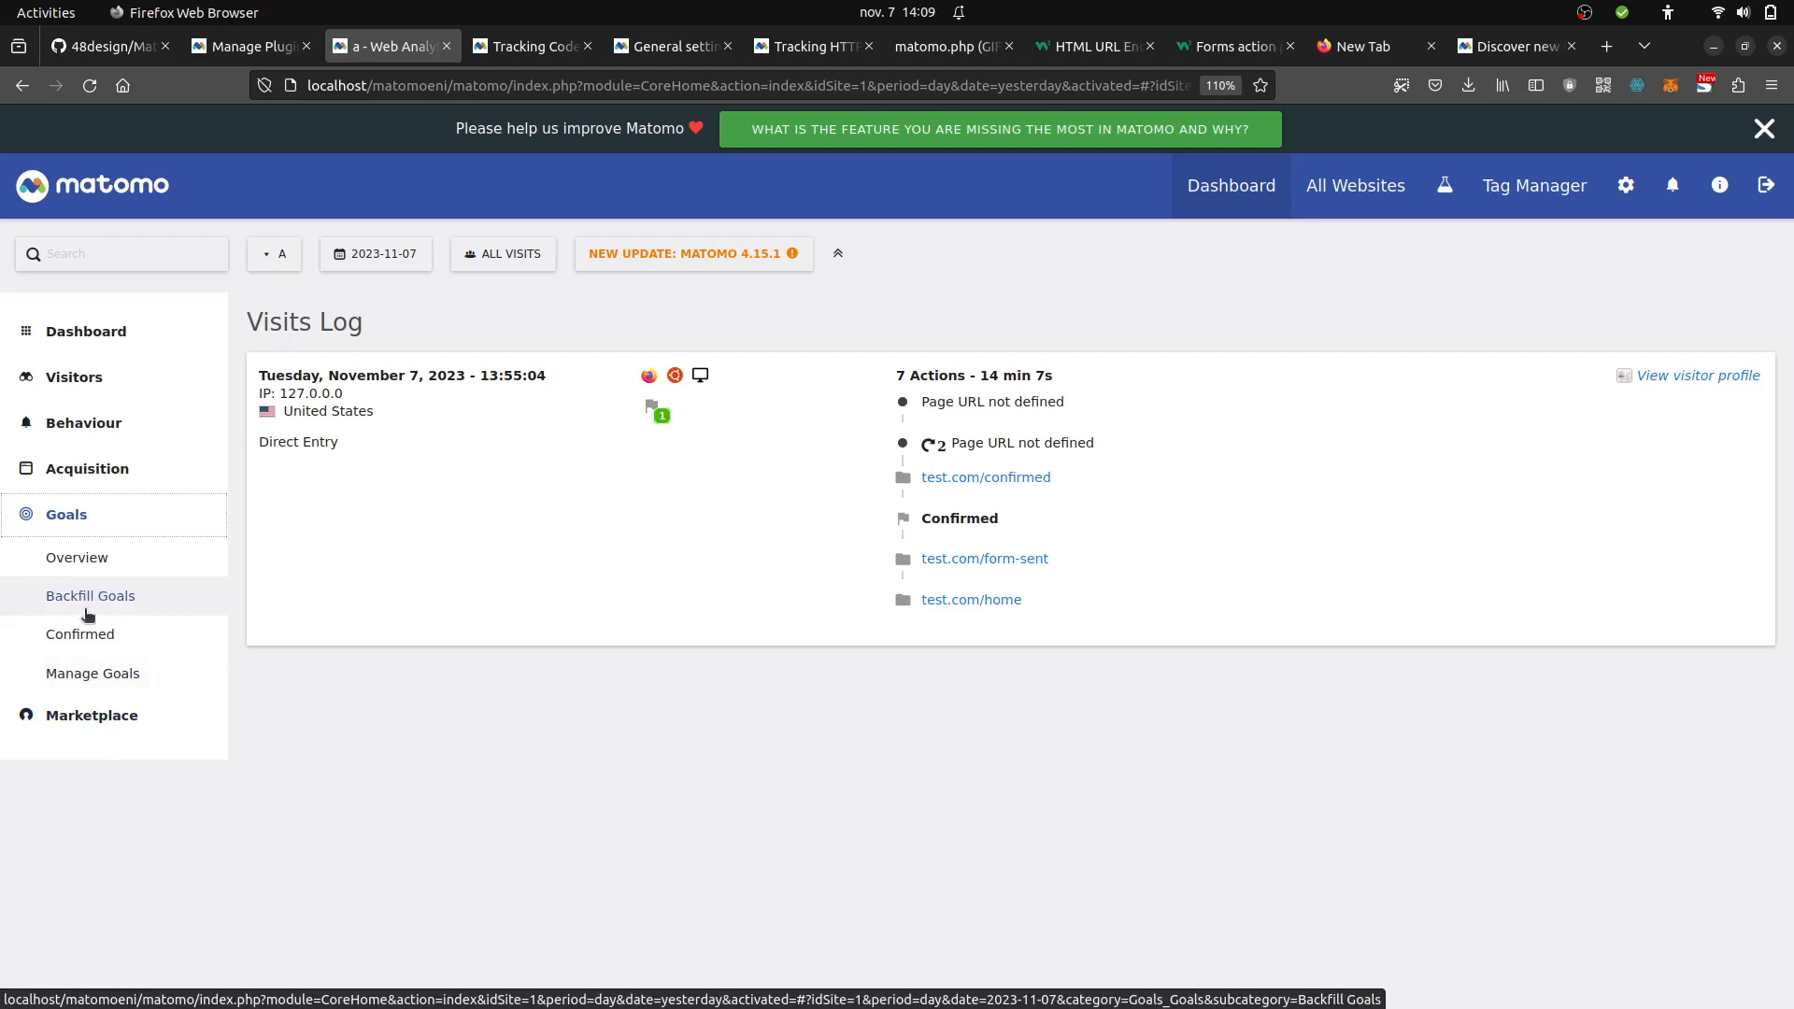
left_click(103, 671)
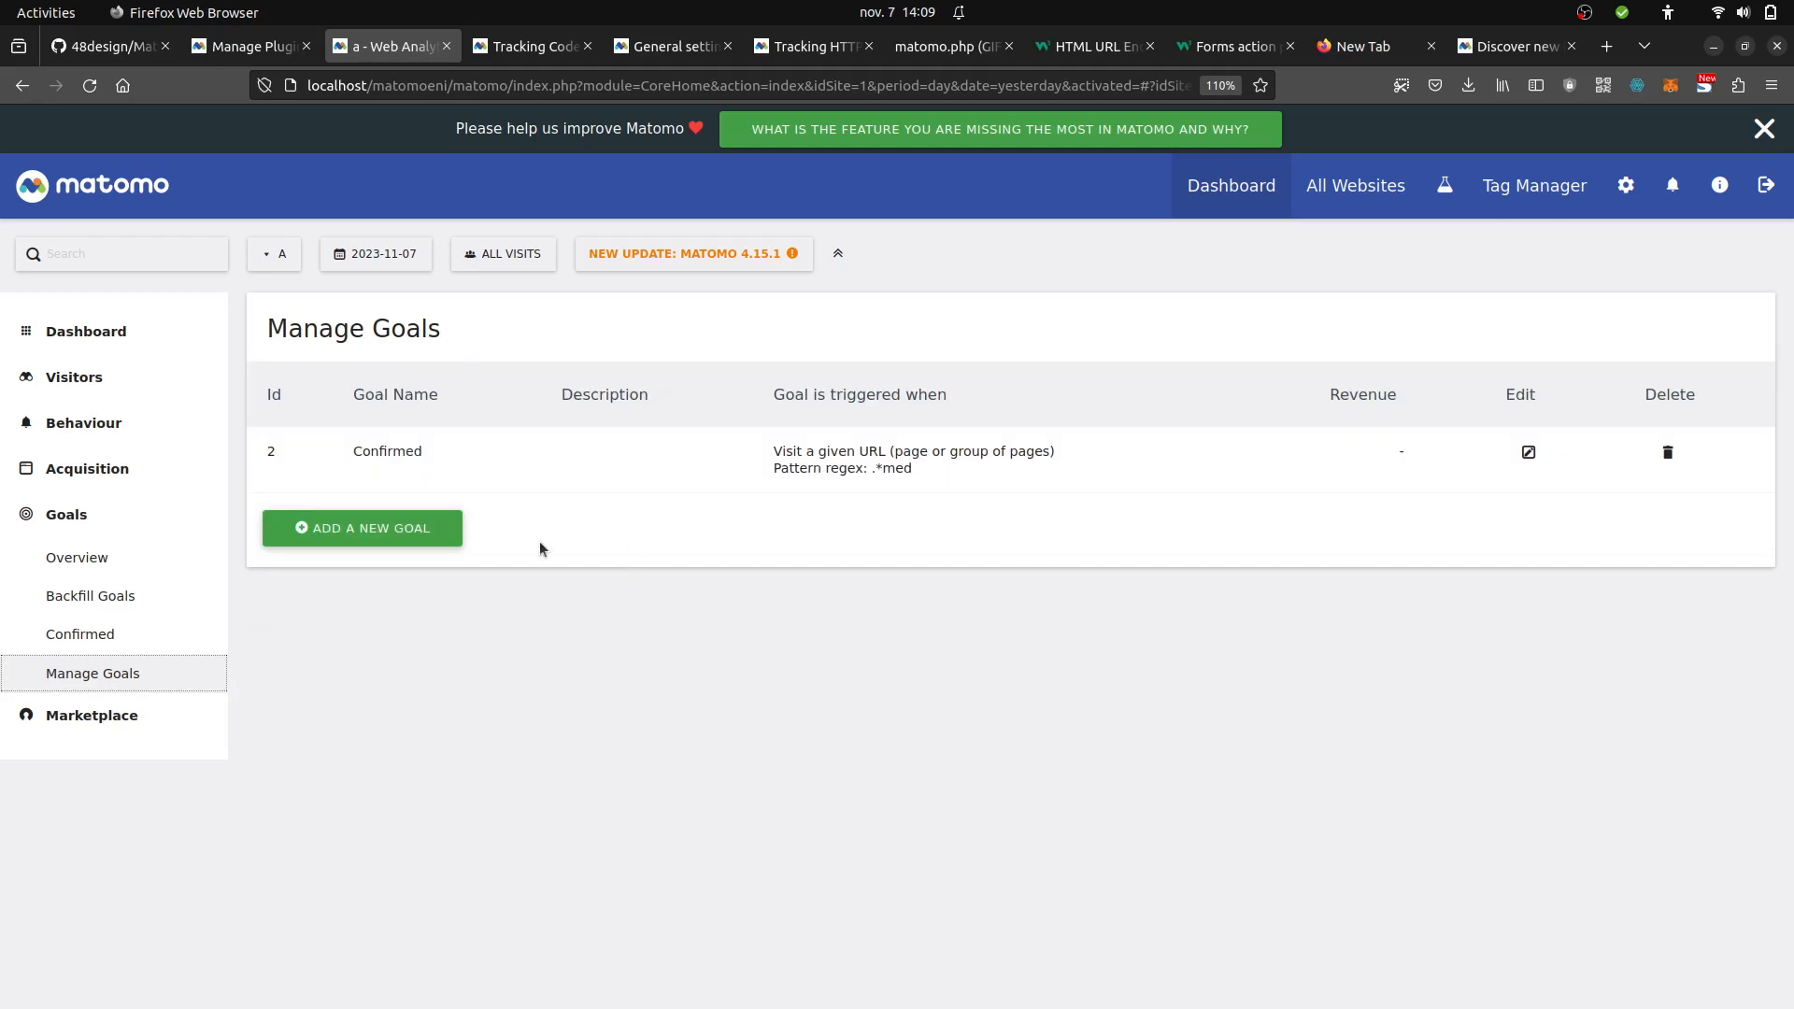
left_click(398, 529)
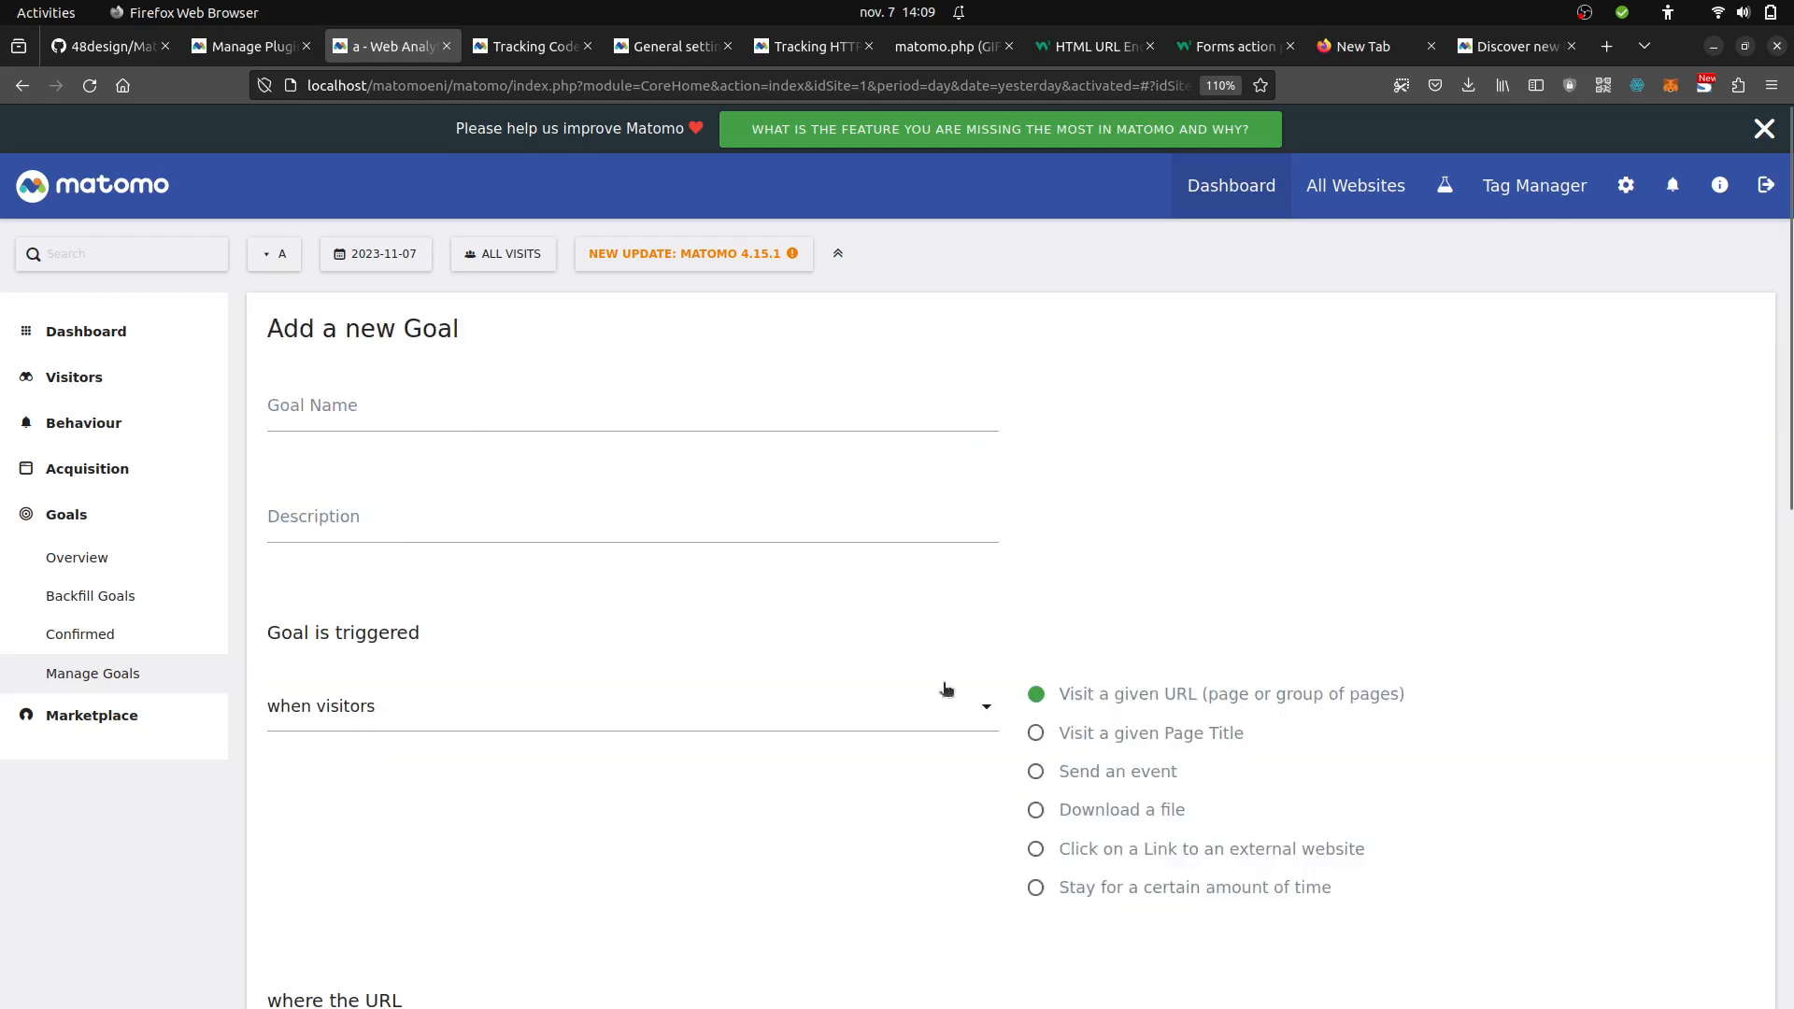
left_click(615, 406)
type("fo")
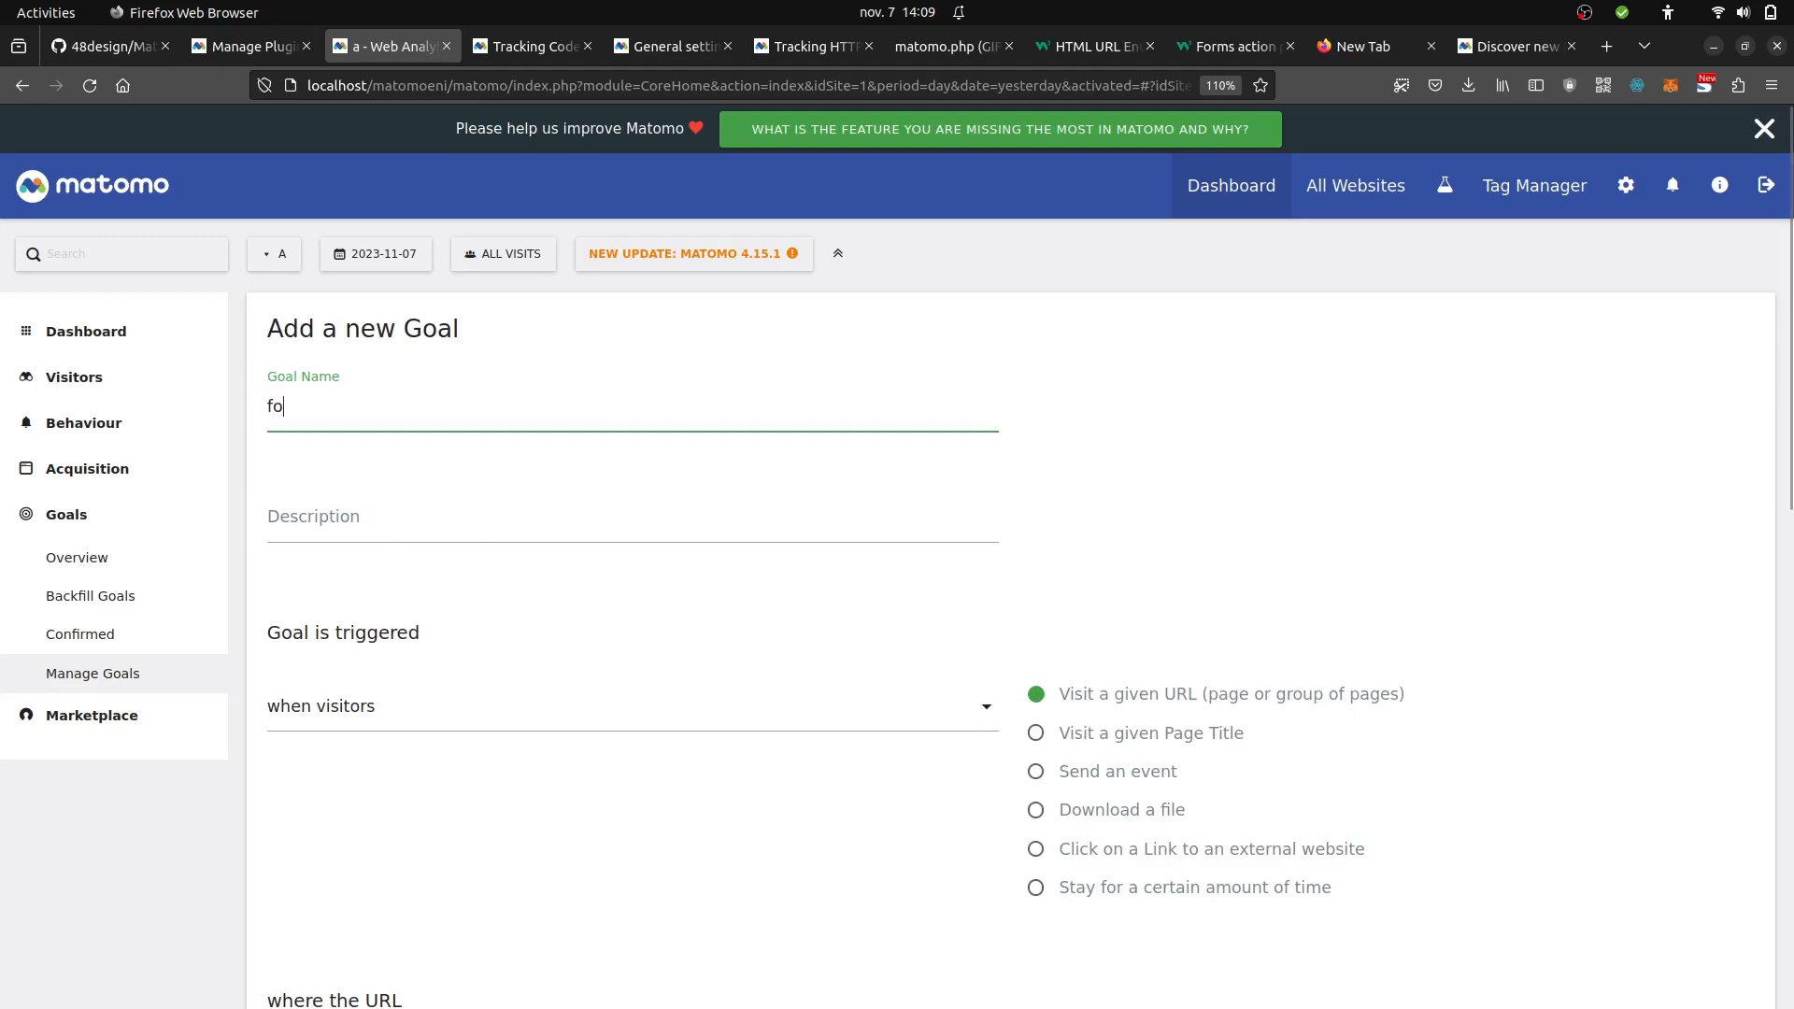
type("rm sent c")
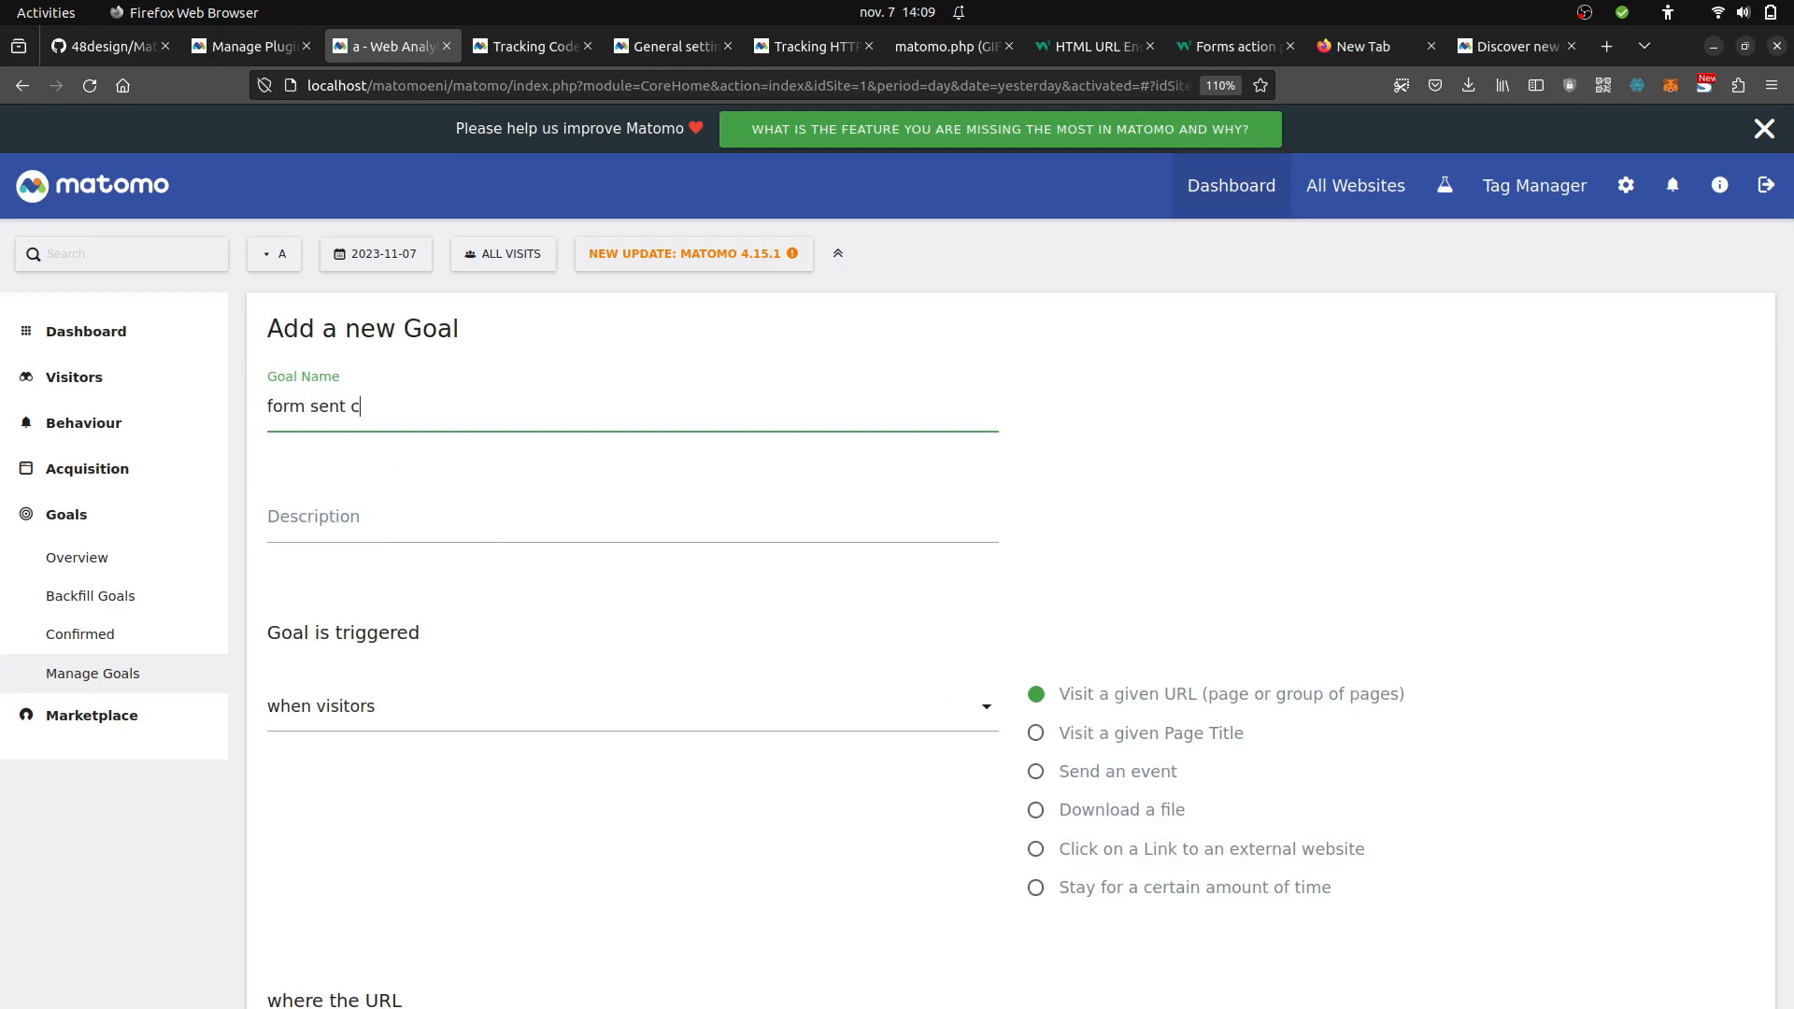
type("onversion or whatvere")
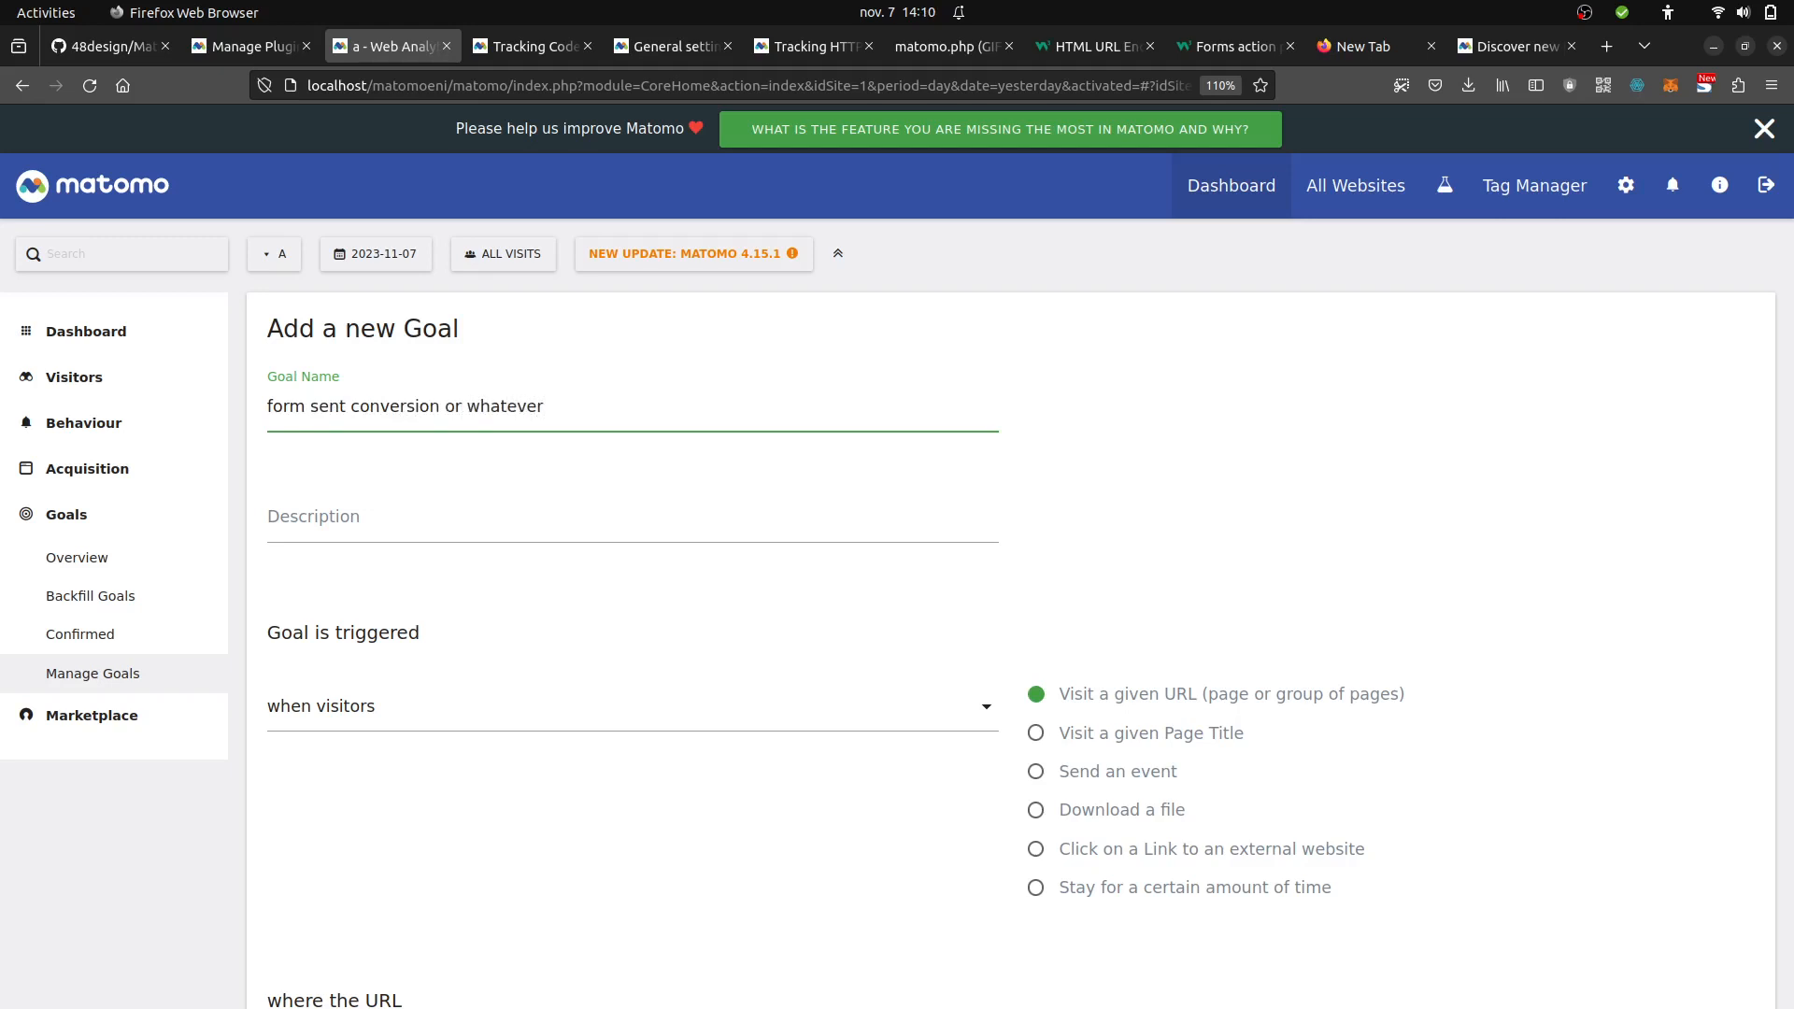
Trigger the new goal when the visited URL matches the expression .*-sent, and add the goal.
left_click_drag(1792, 402, 1793, 588)
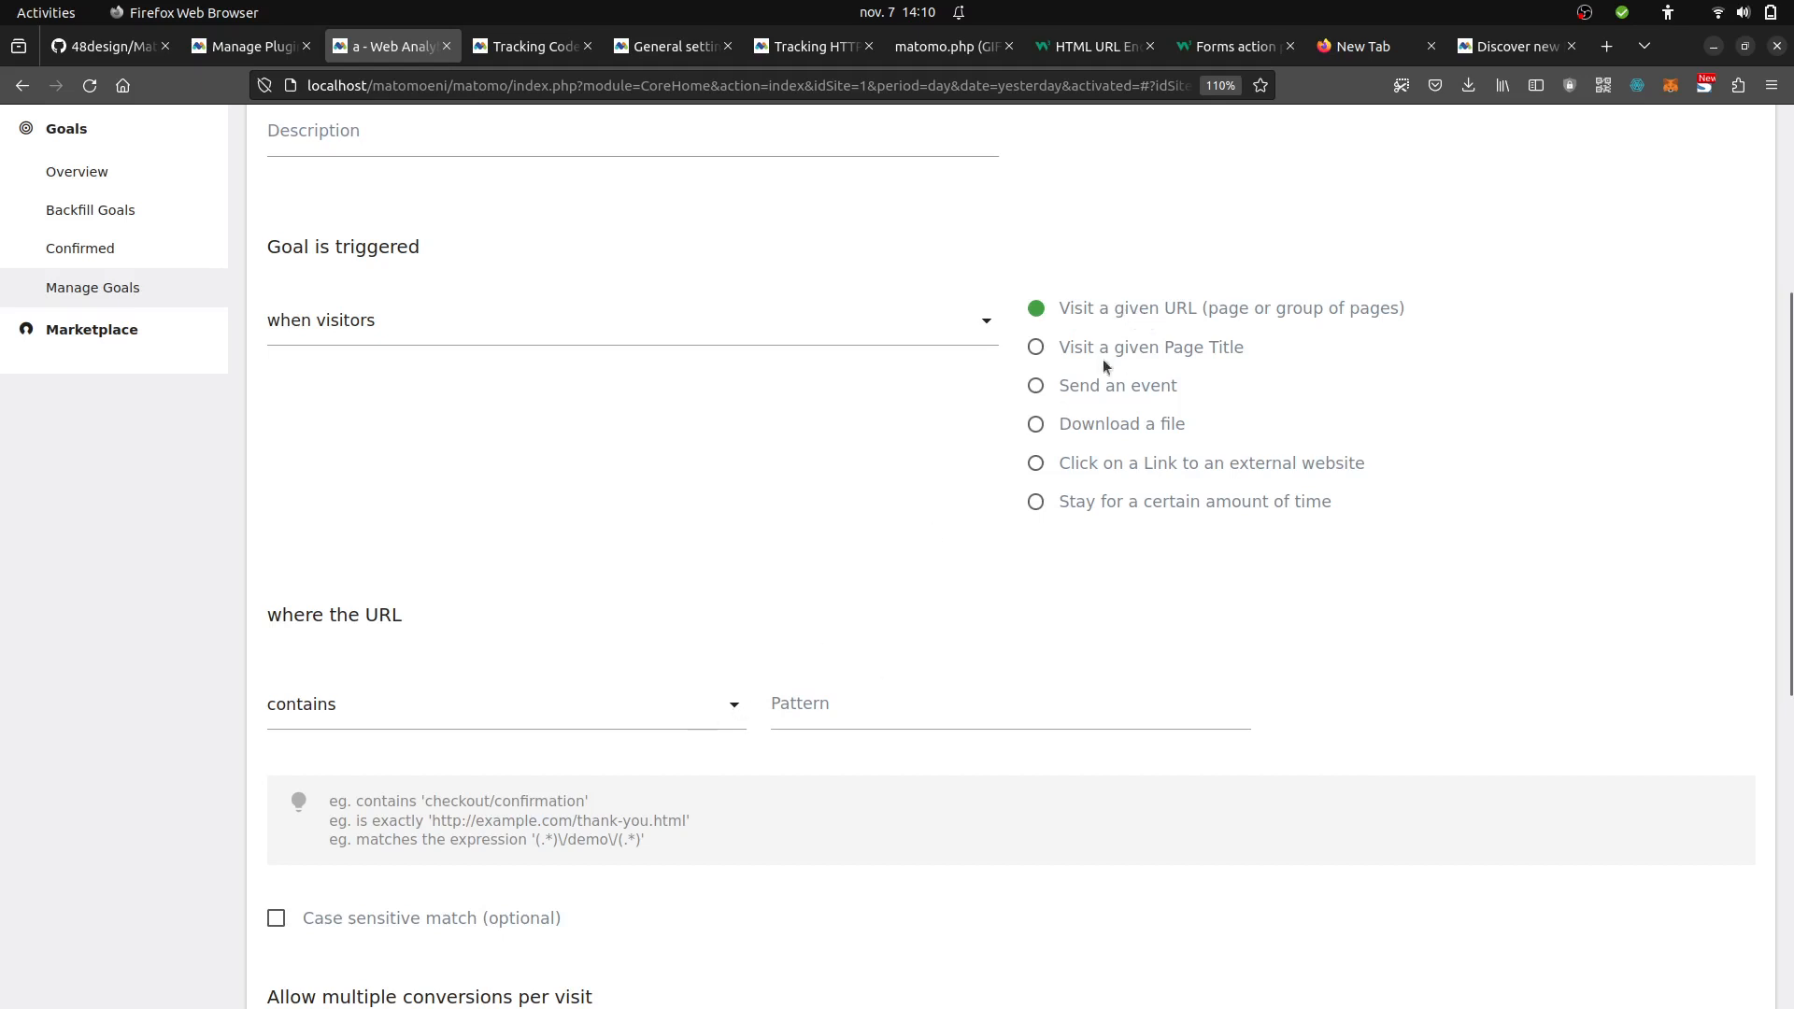
left_click(729, 707)
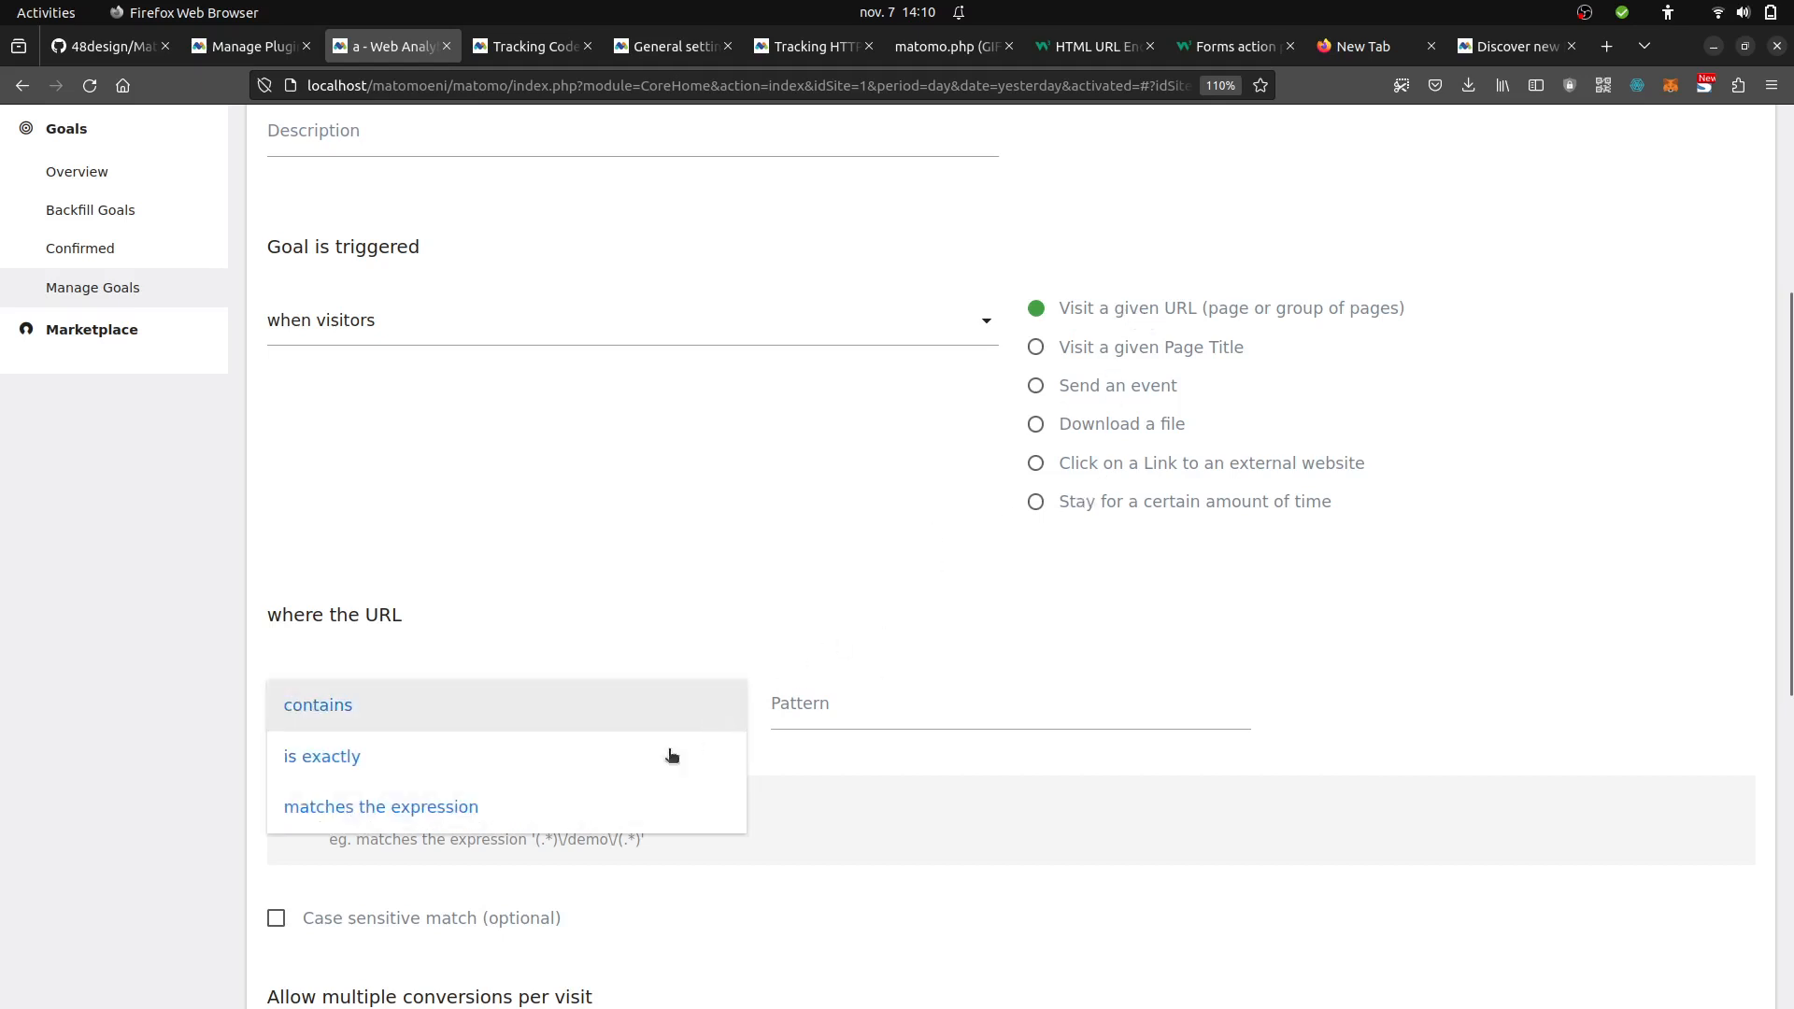
left_click(585, 807)
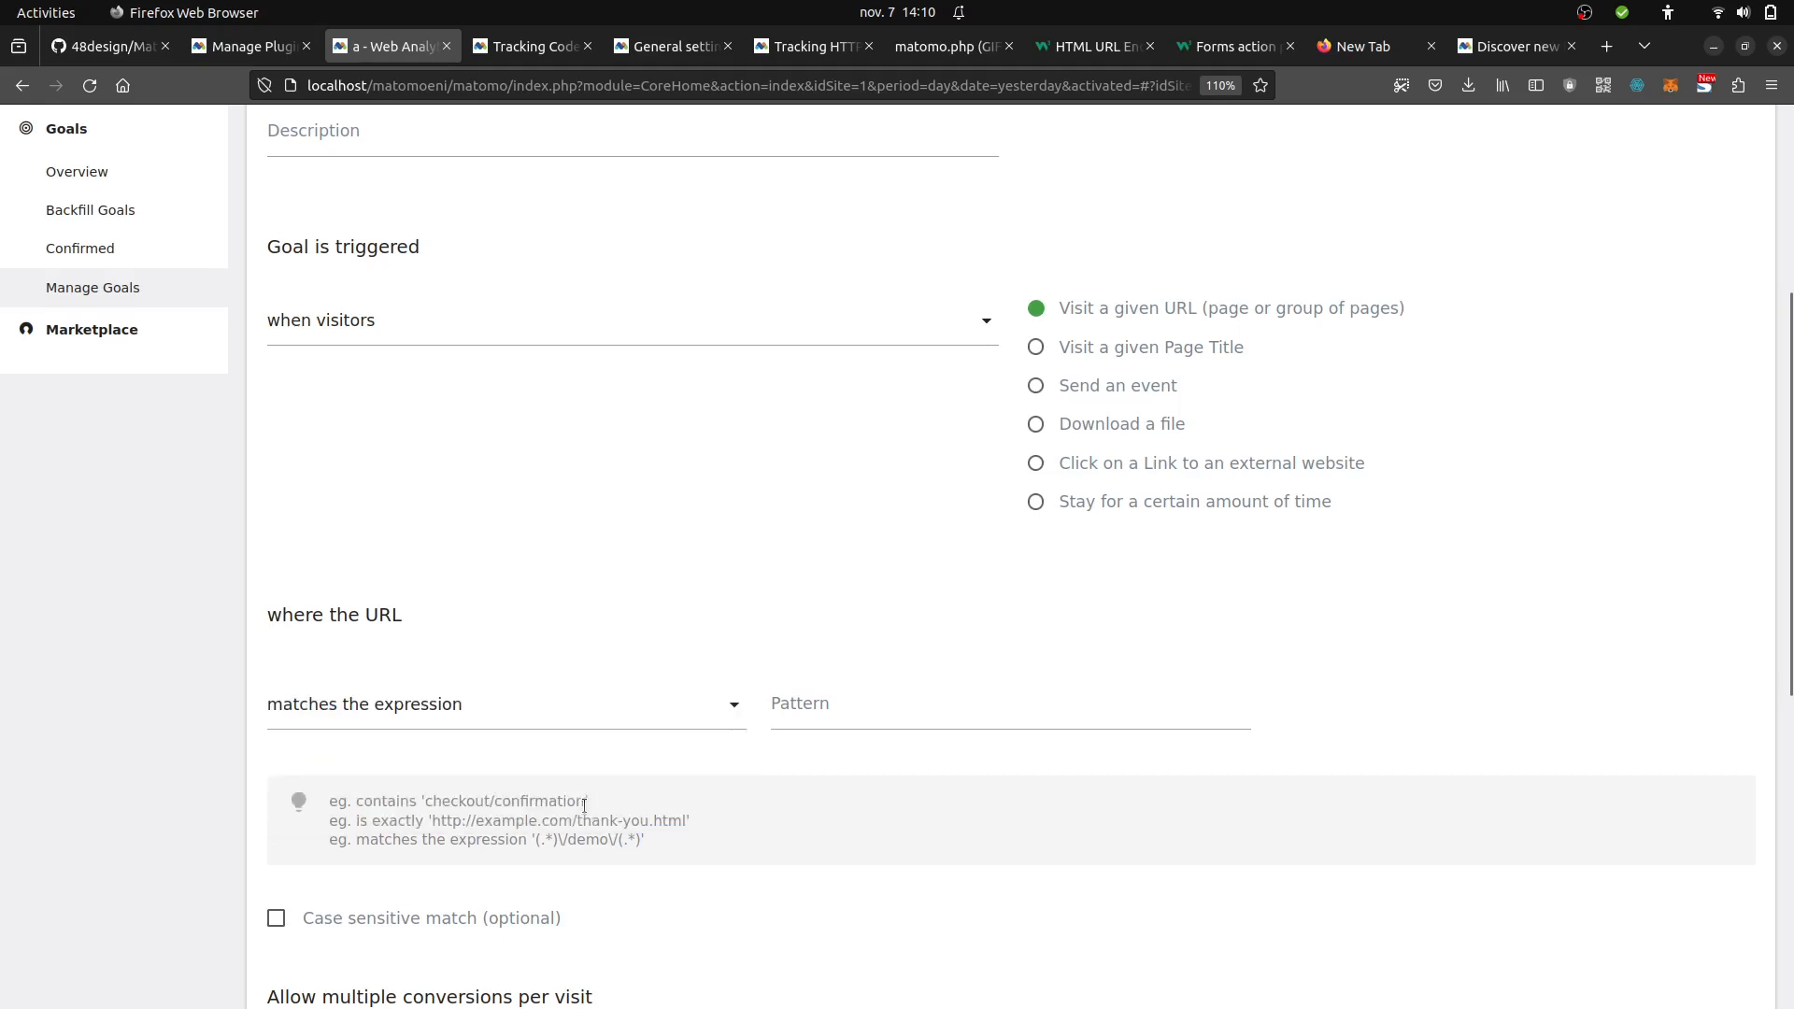
left_click(852, 710)
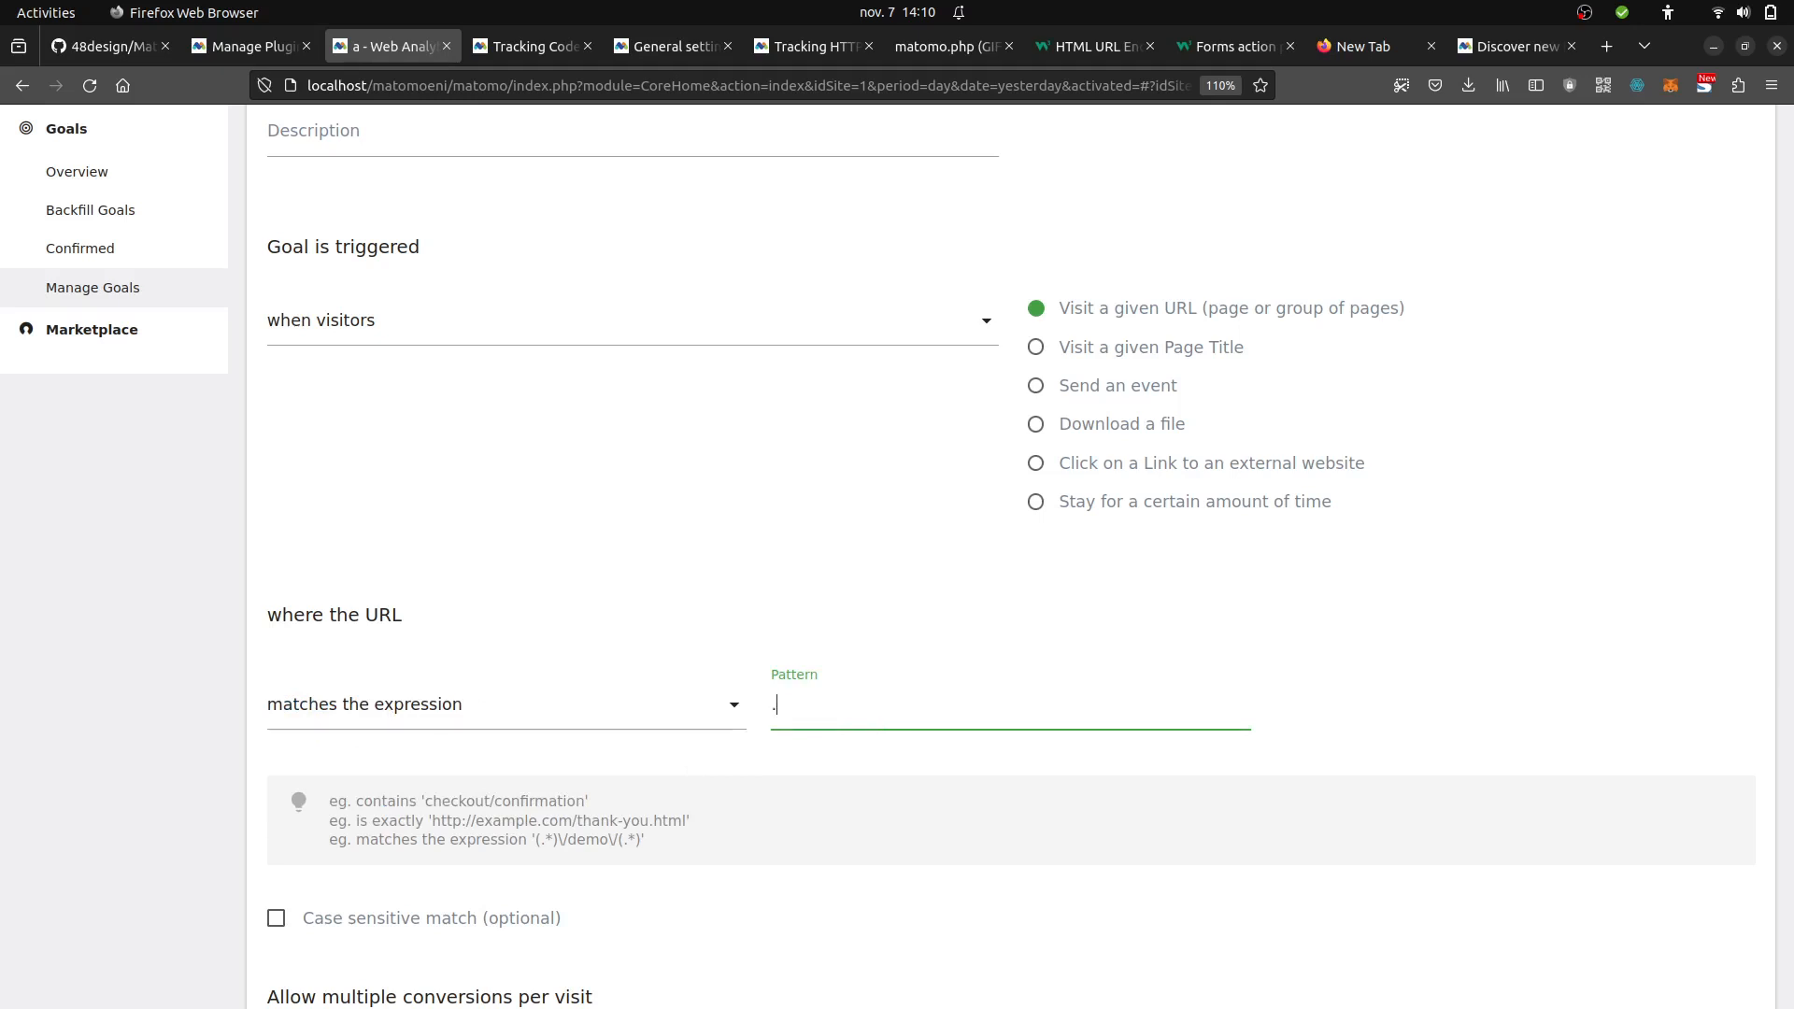
type("*-sent")
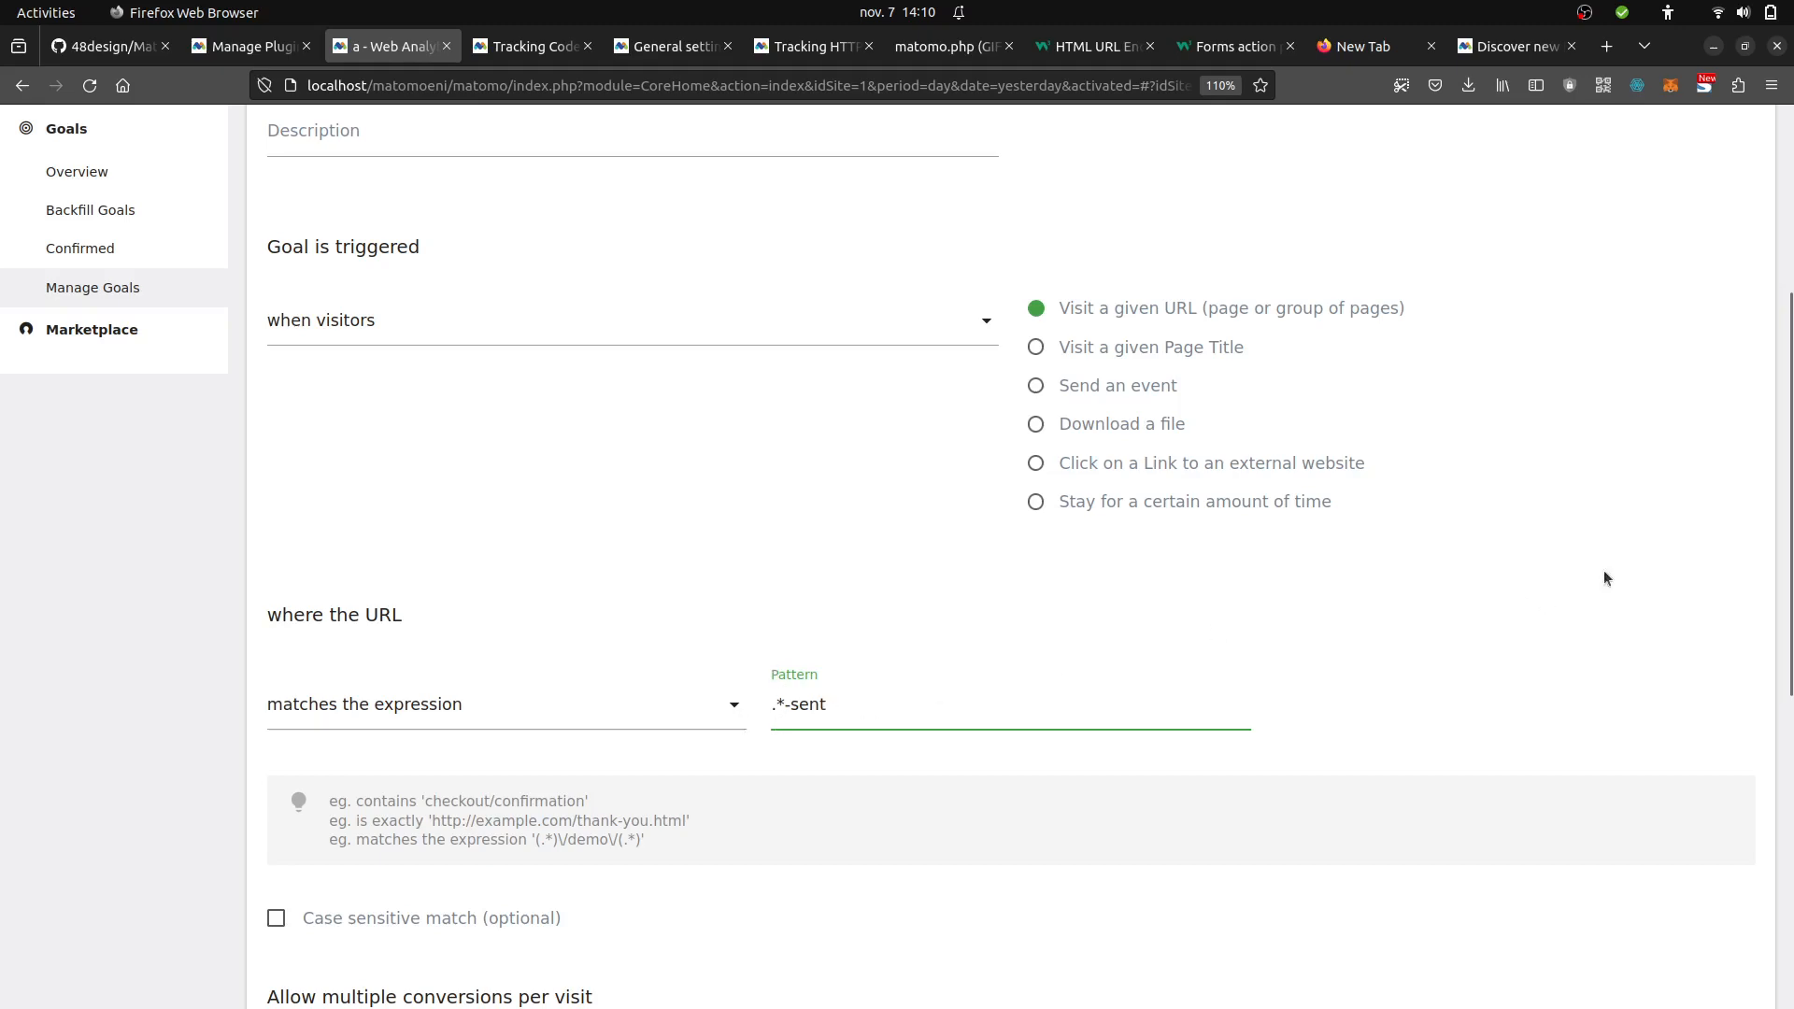
scroll(919, 852, "down", 6)
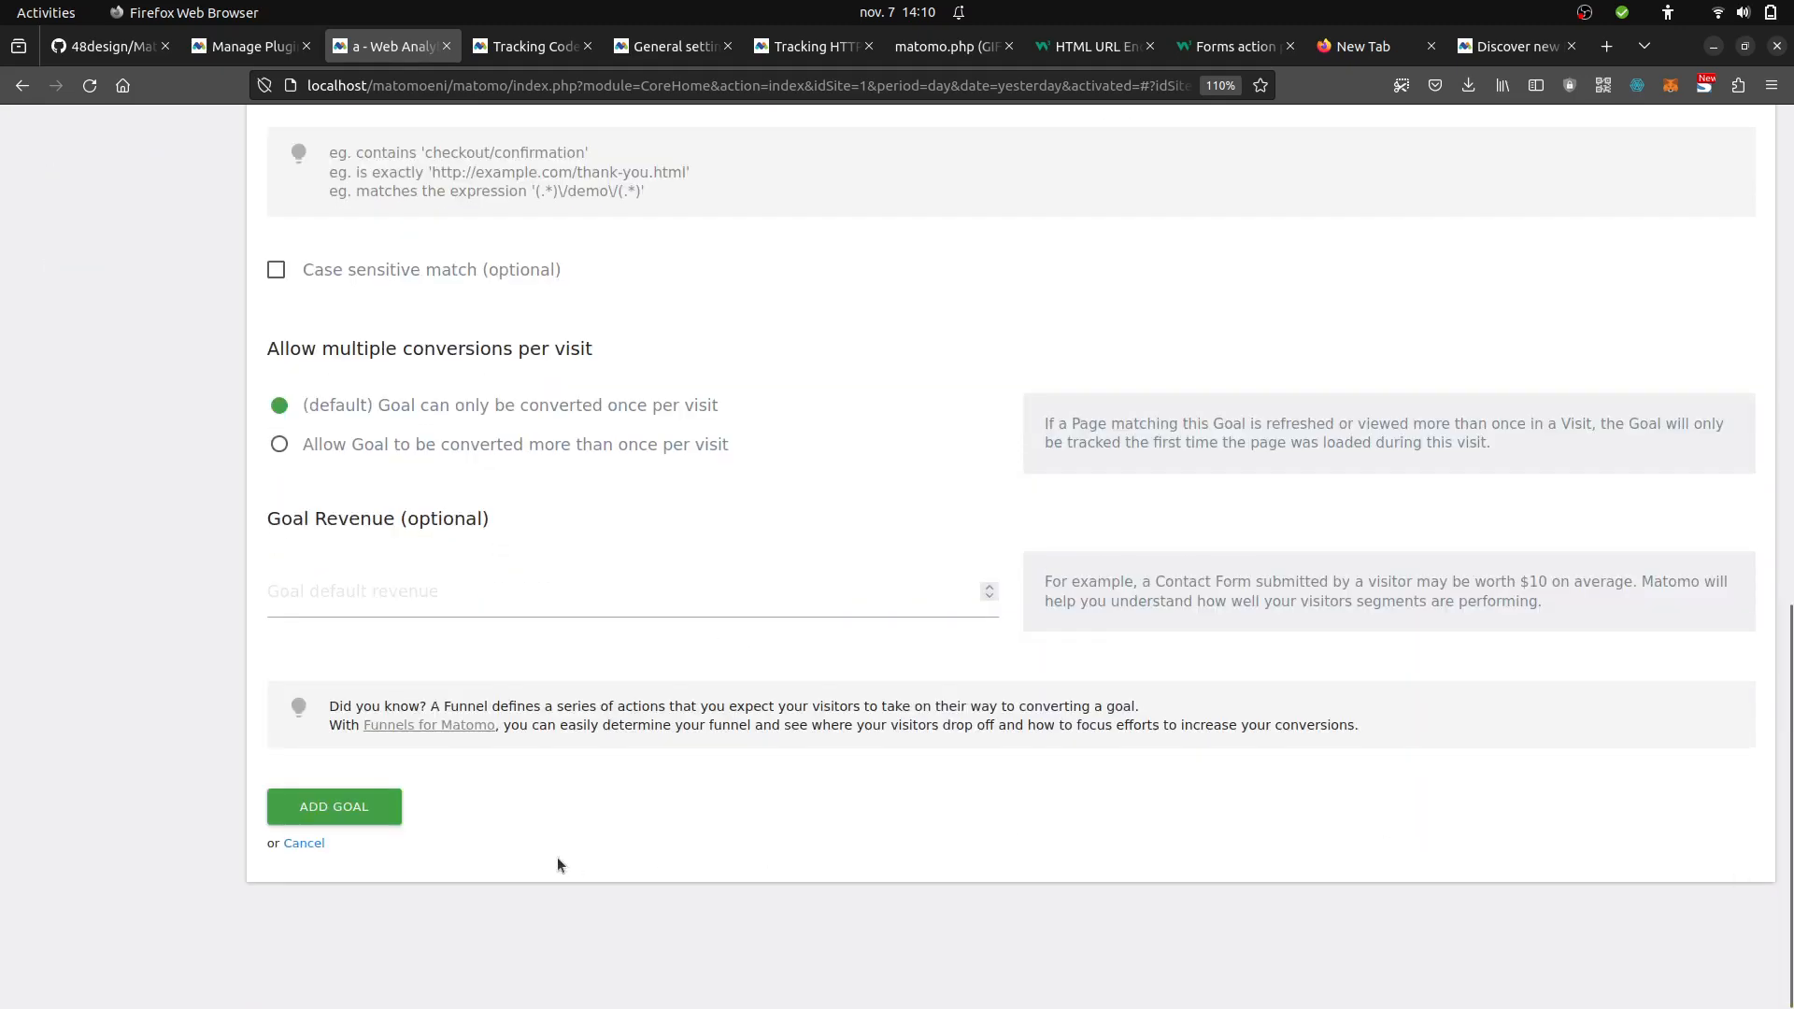
left_click(374, 814)
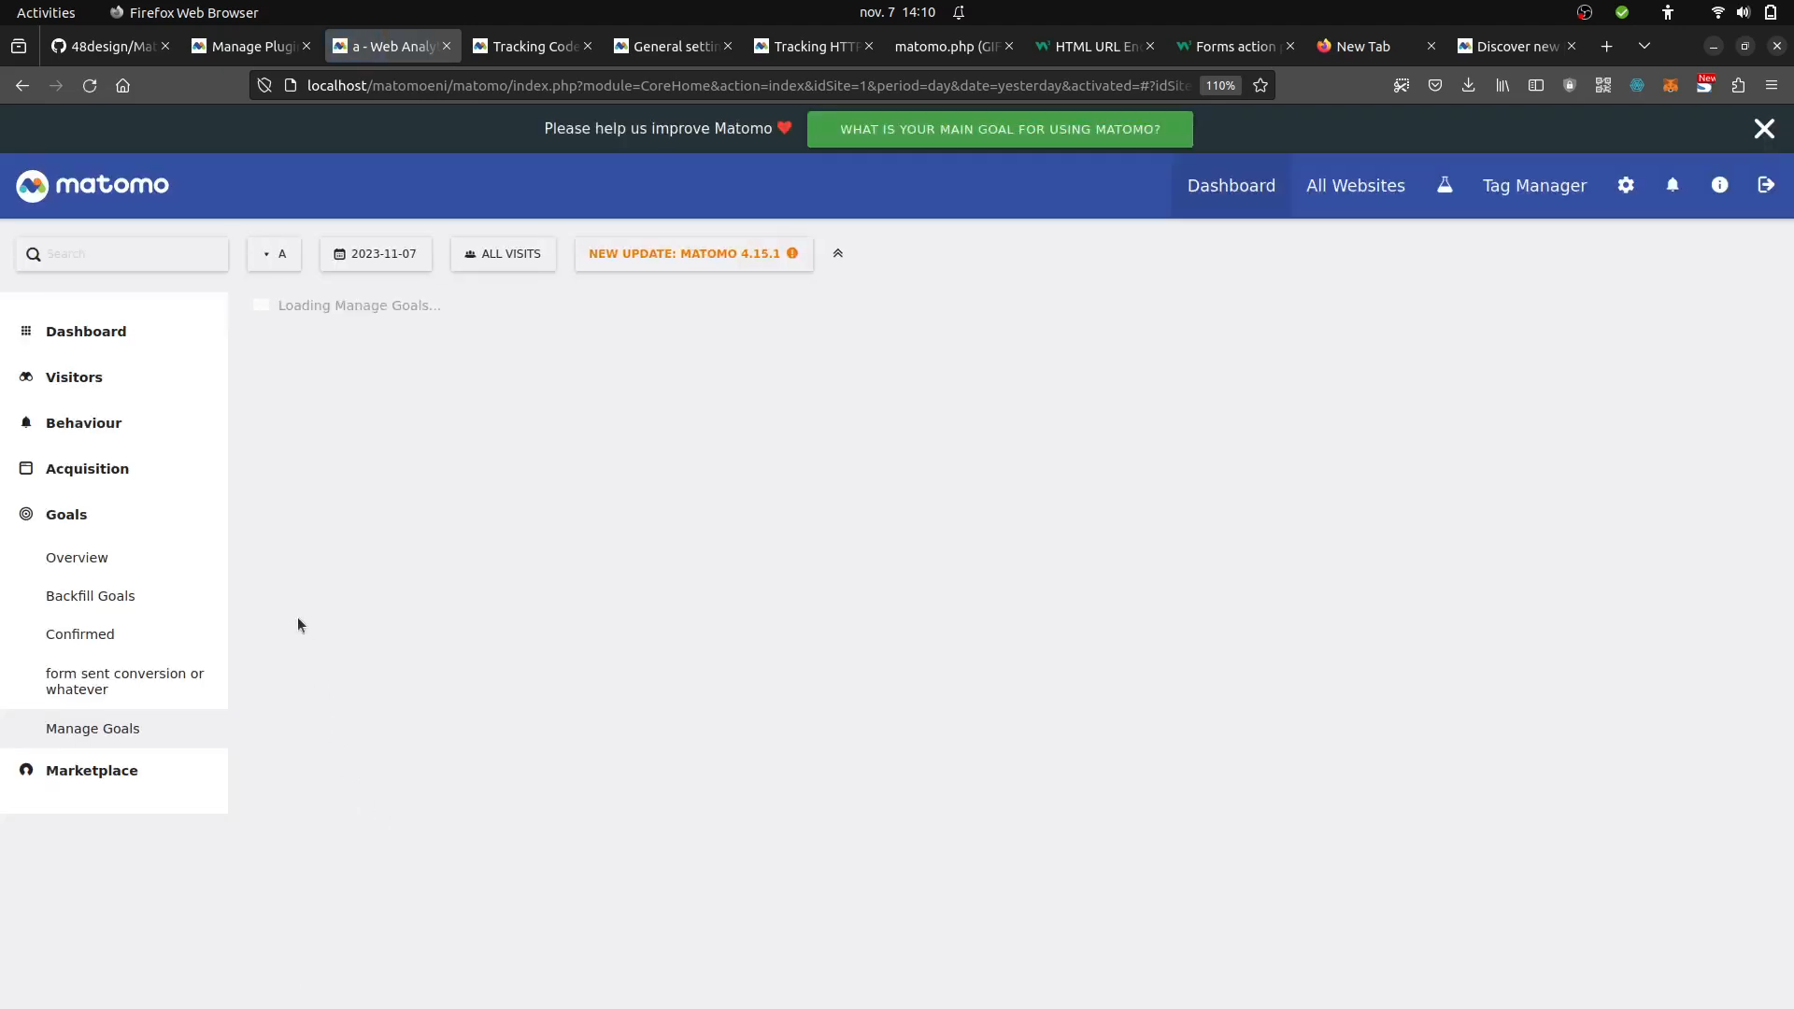
Check the Visits Log for conversions recorded on the test visit.
left_click(141, 381)
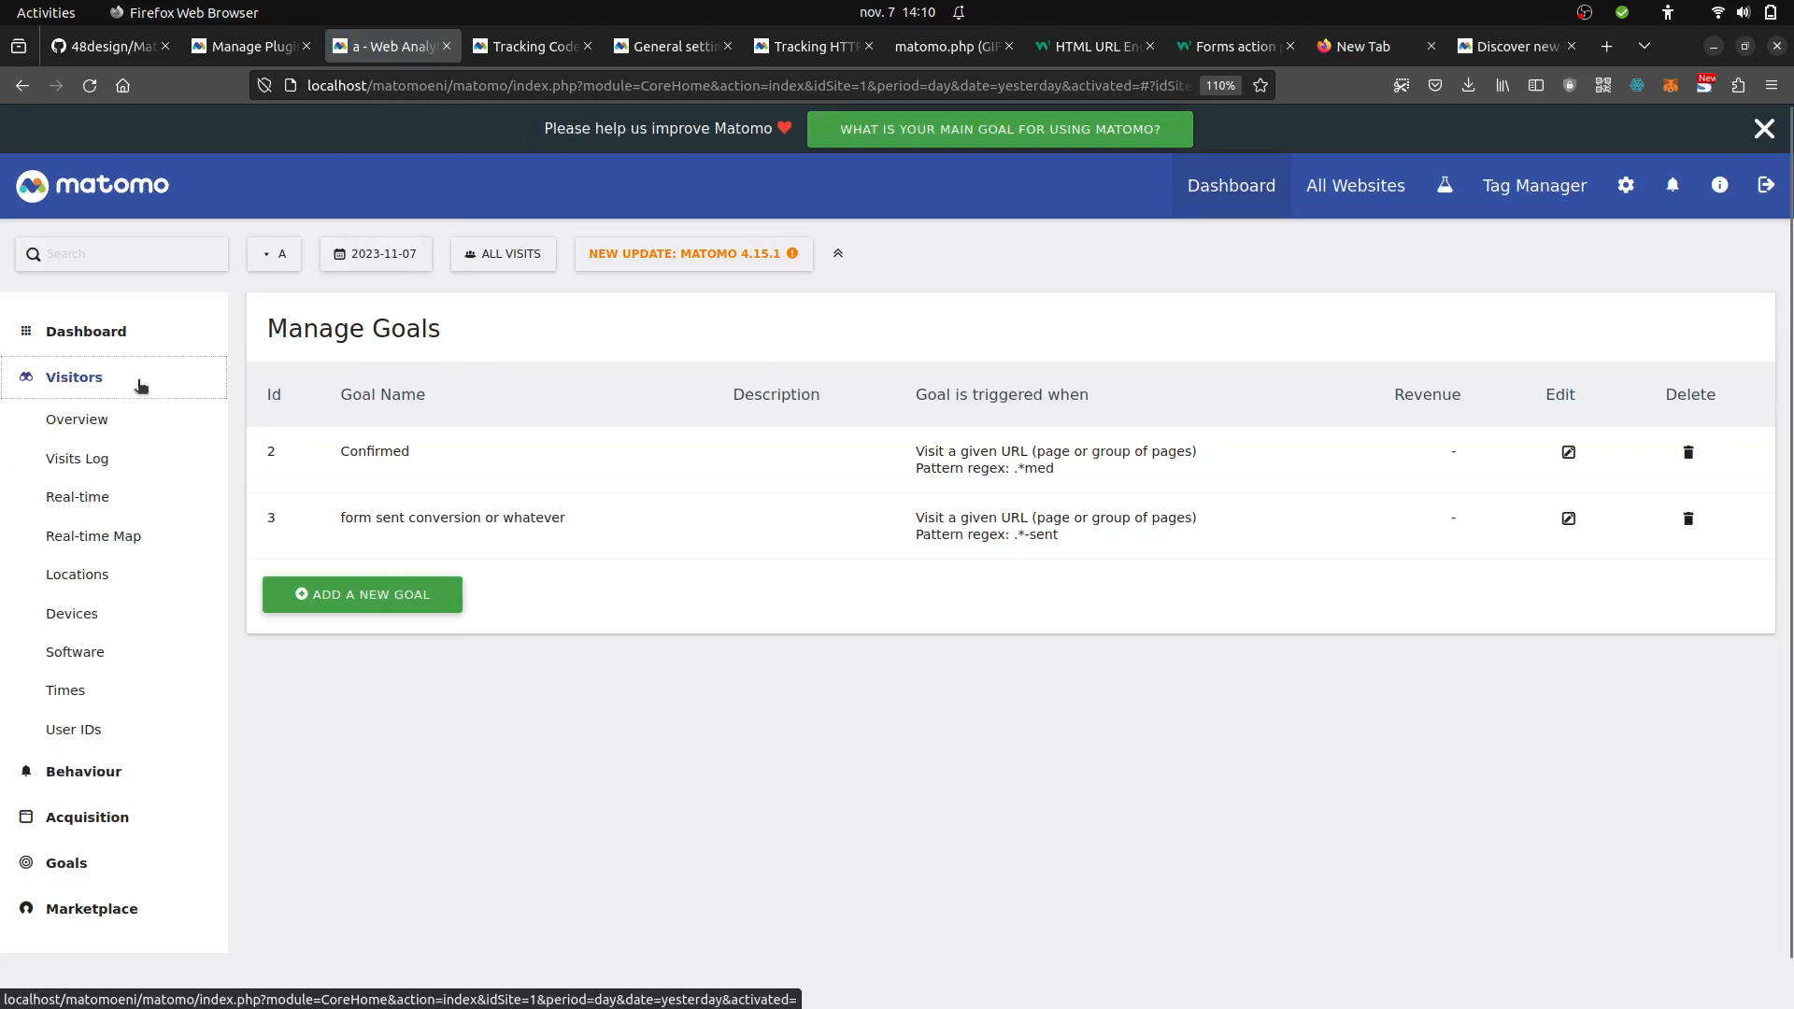
left_click(107, 462)
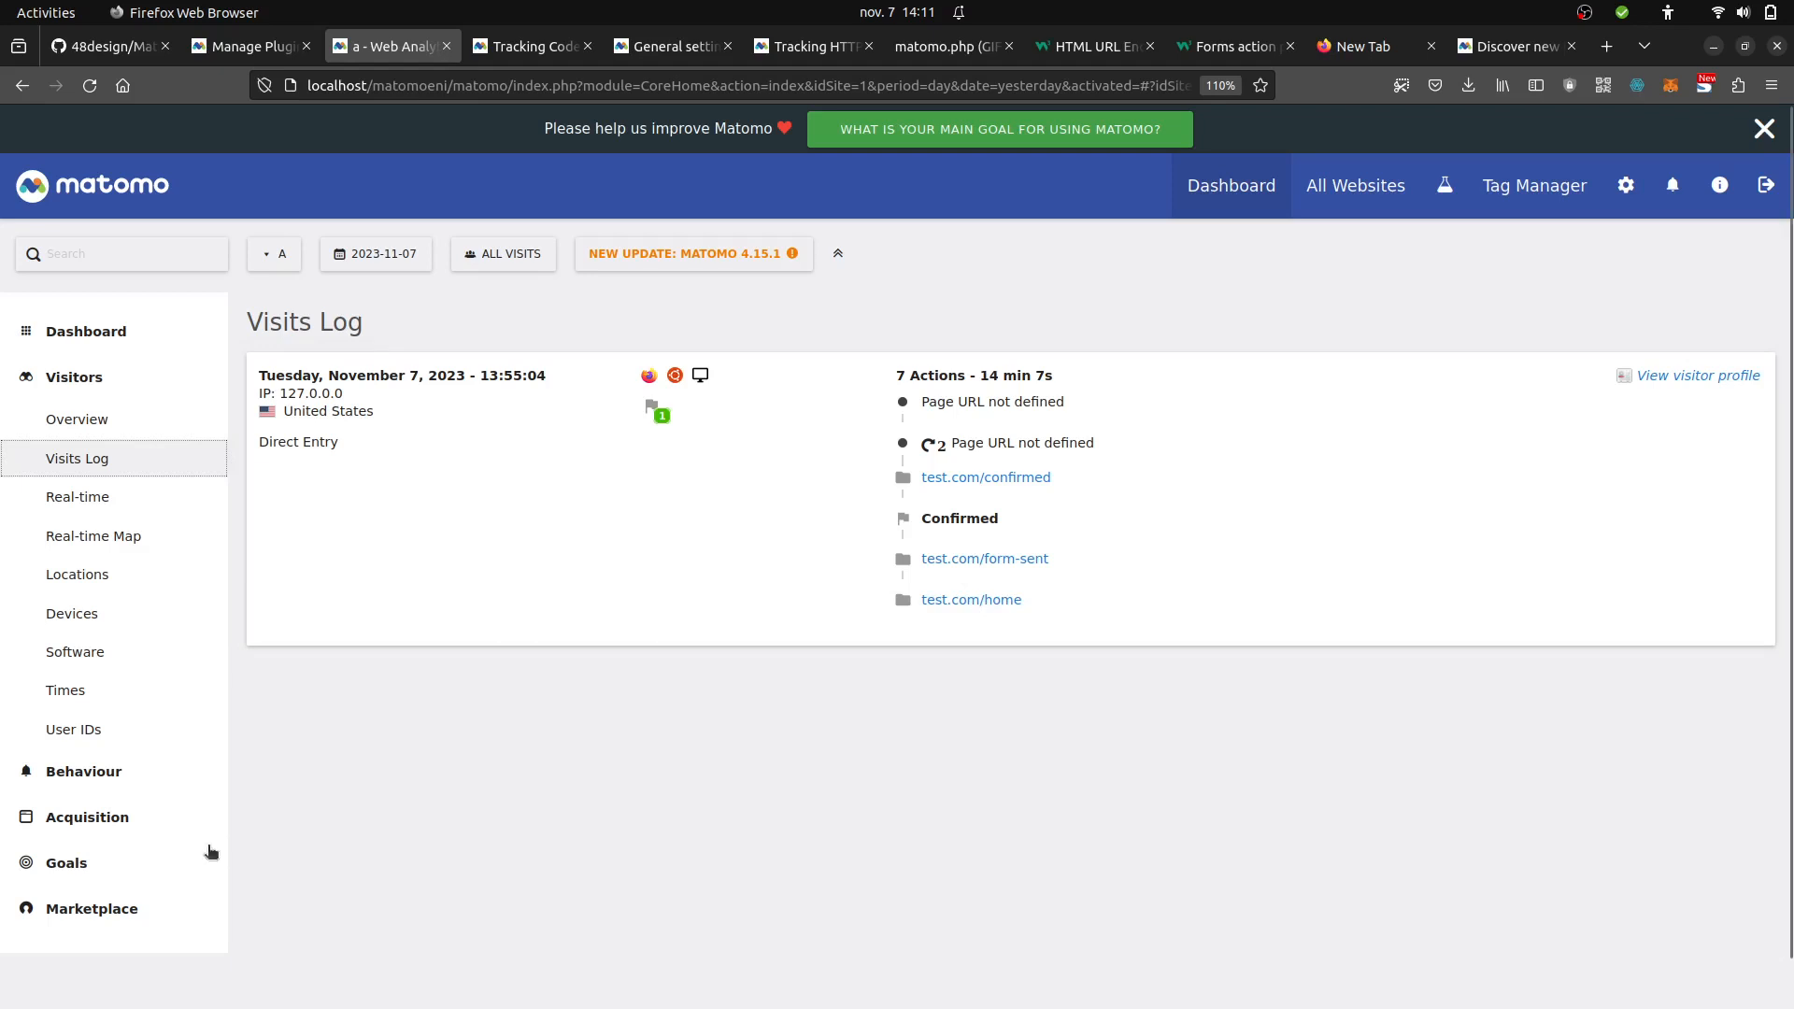
Backfill the goals of site a for the dates 2023-11-06,2023-11-08.
left_click(135, 872)
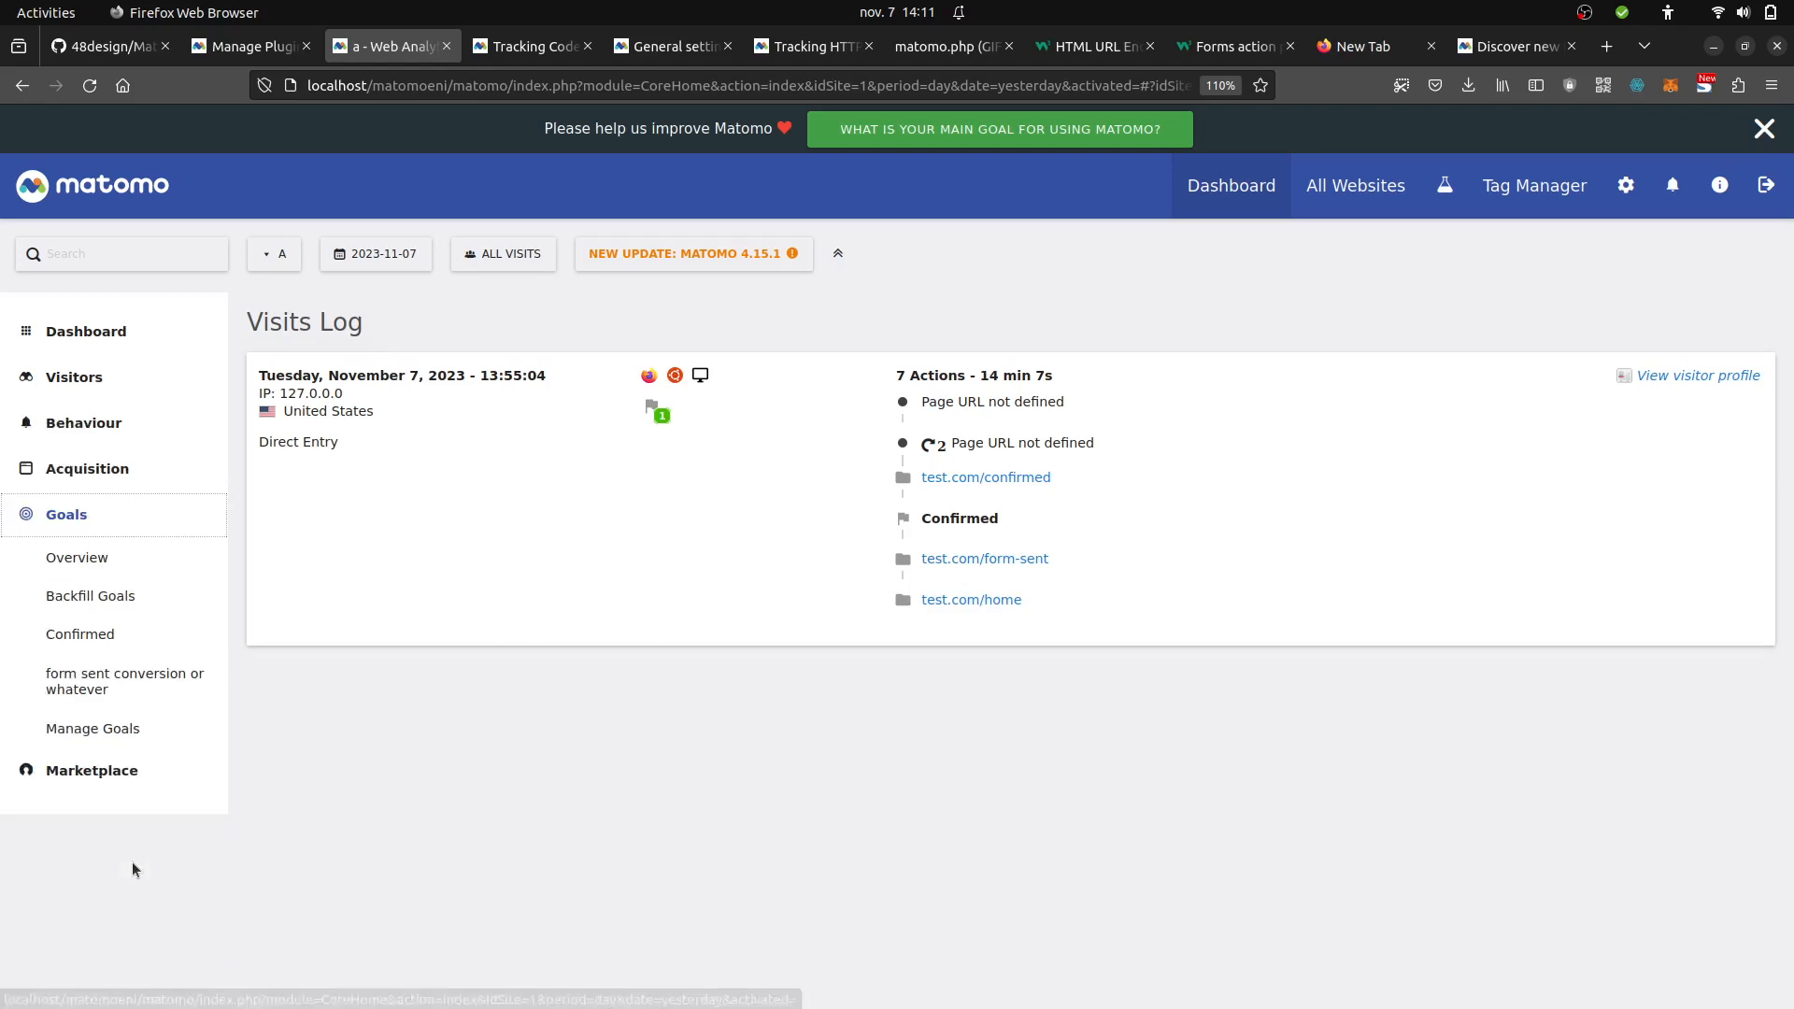
left_click(124, 605)
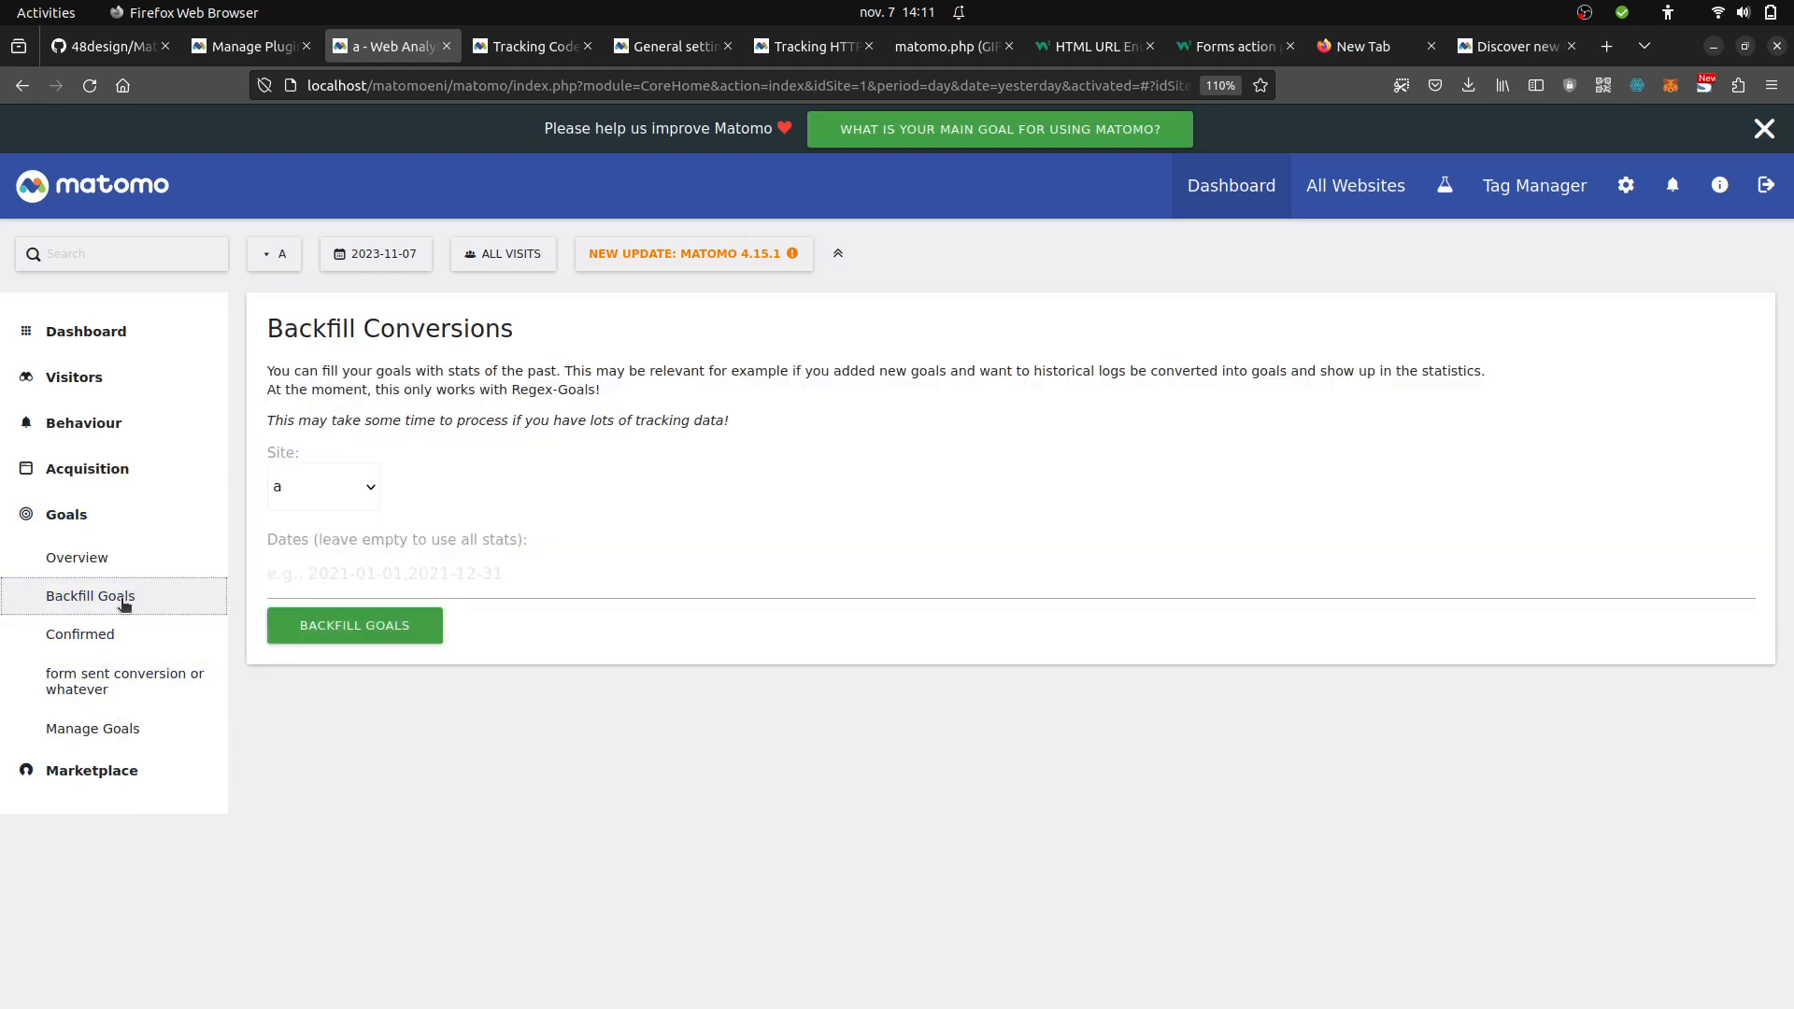
left_click(356, 573)
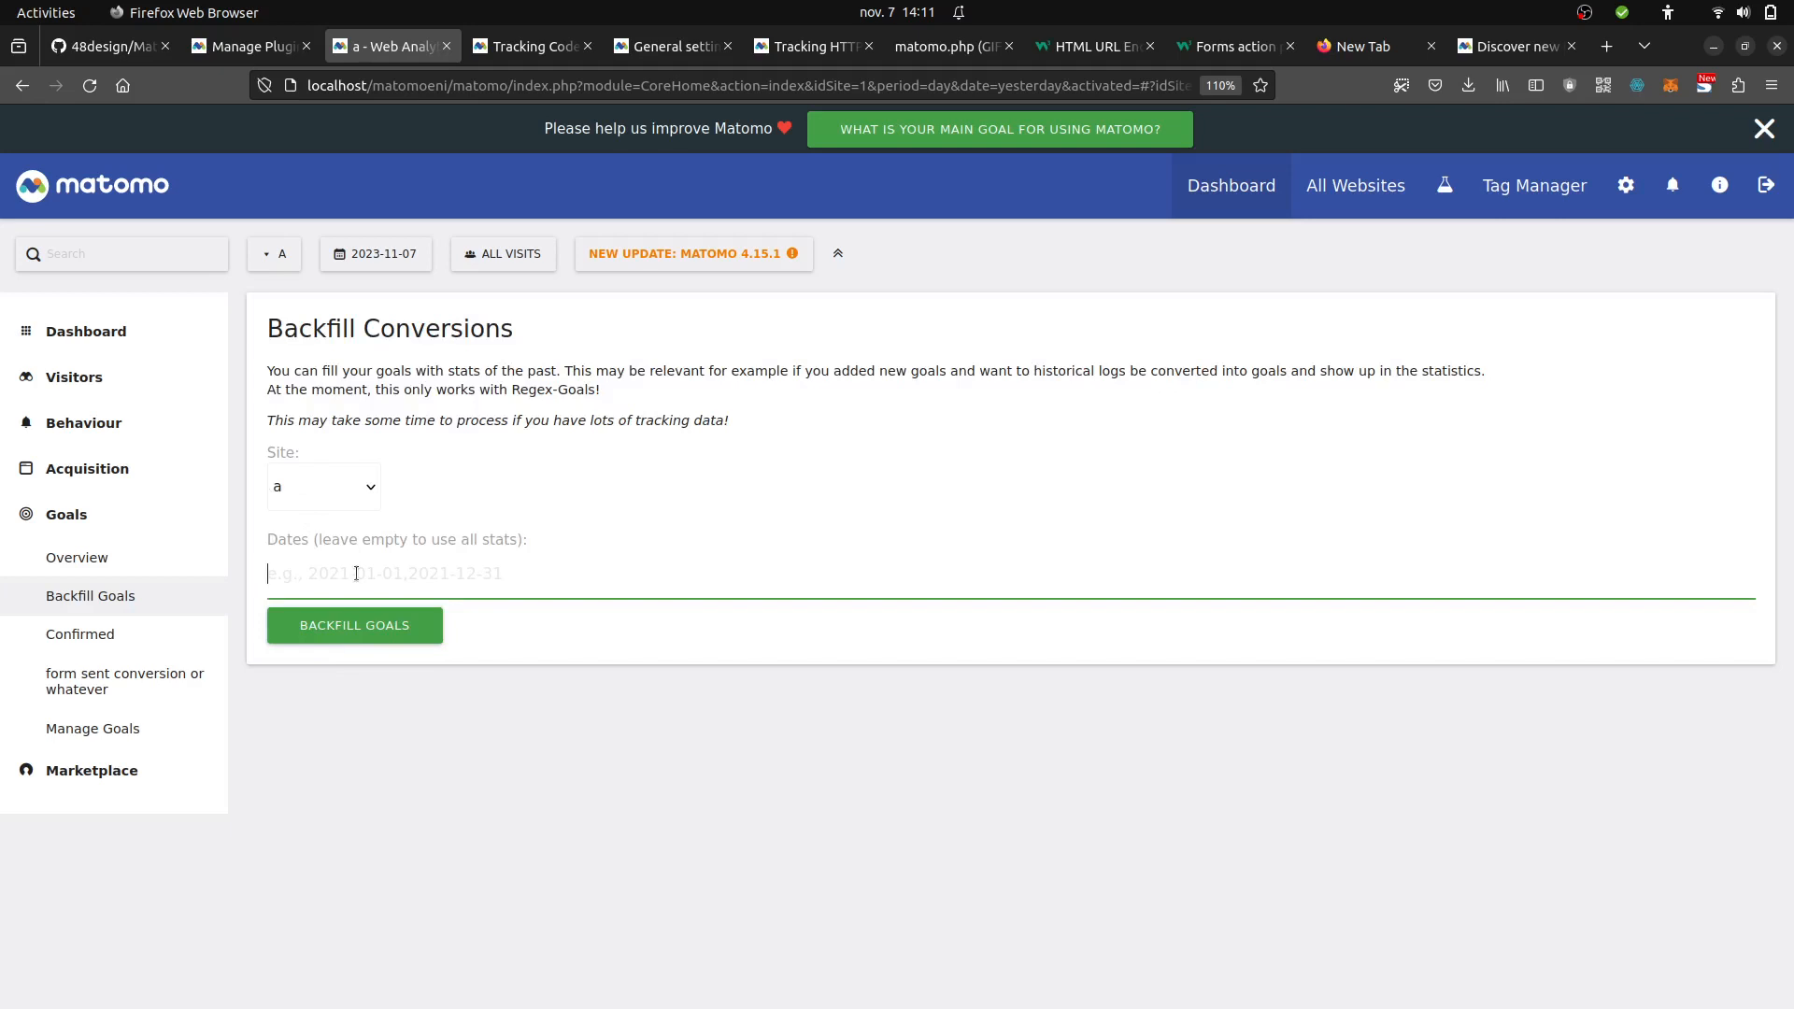
type("2023-11-06,")
key("shift+Home")
key("ctrl+c")
key("Right")
key("ctrl+v")
key("Left")
key("BackSpace")
type("8")
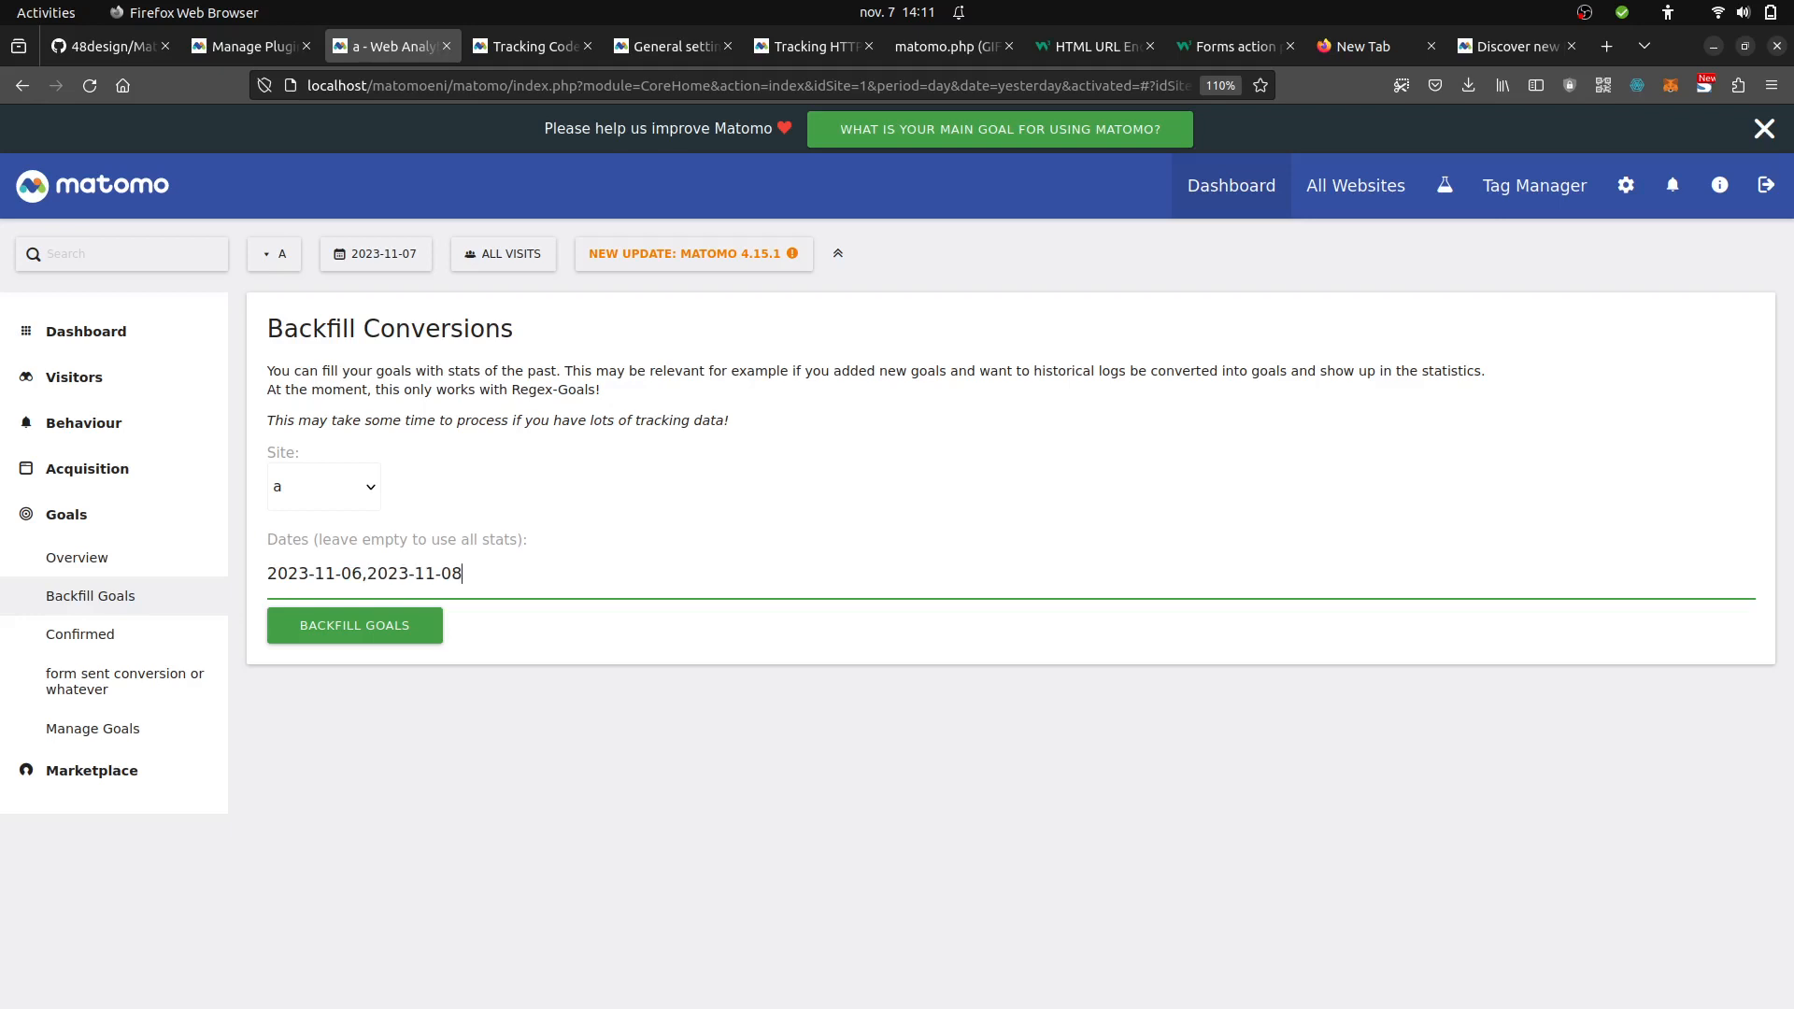
left_click(331, 635)
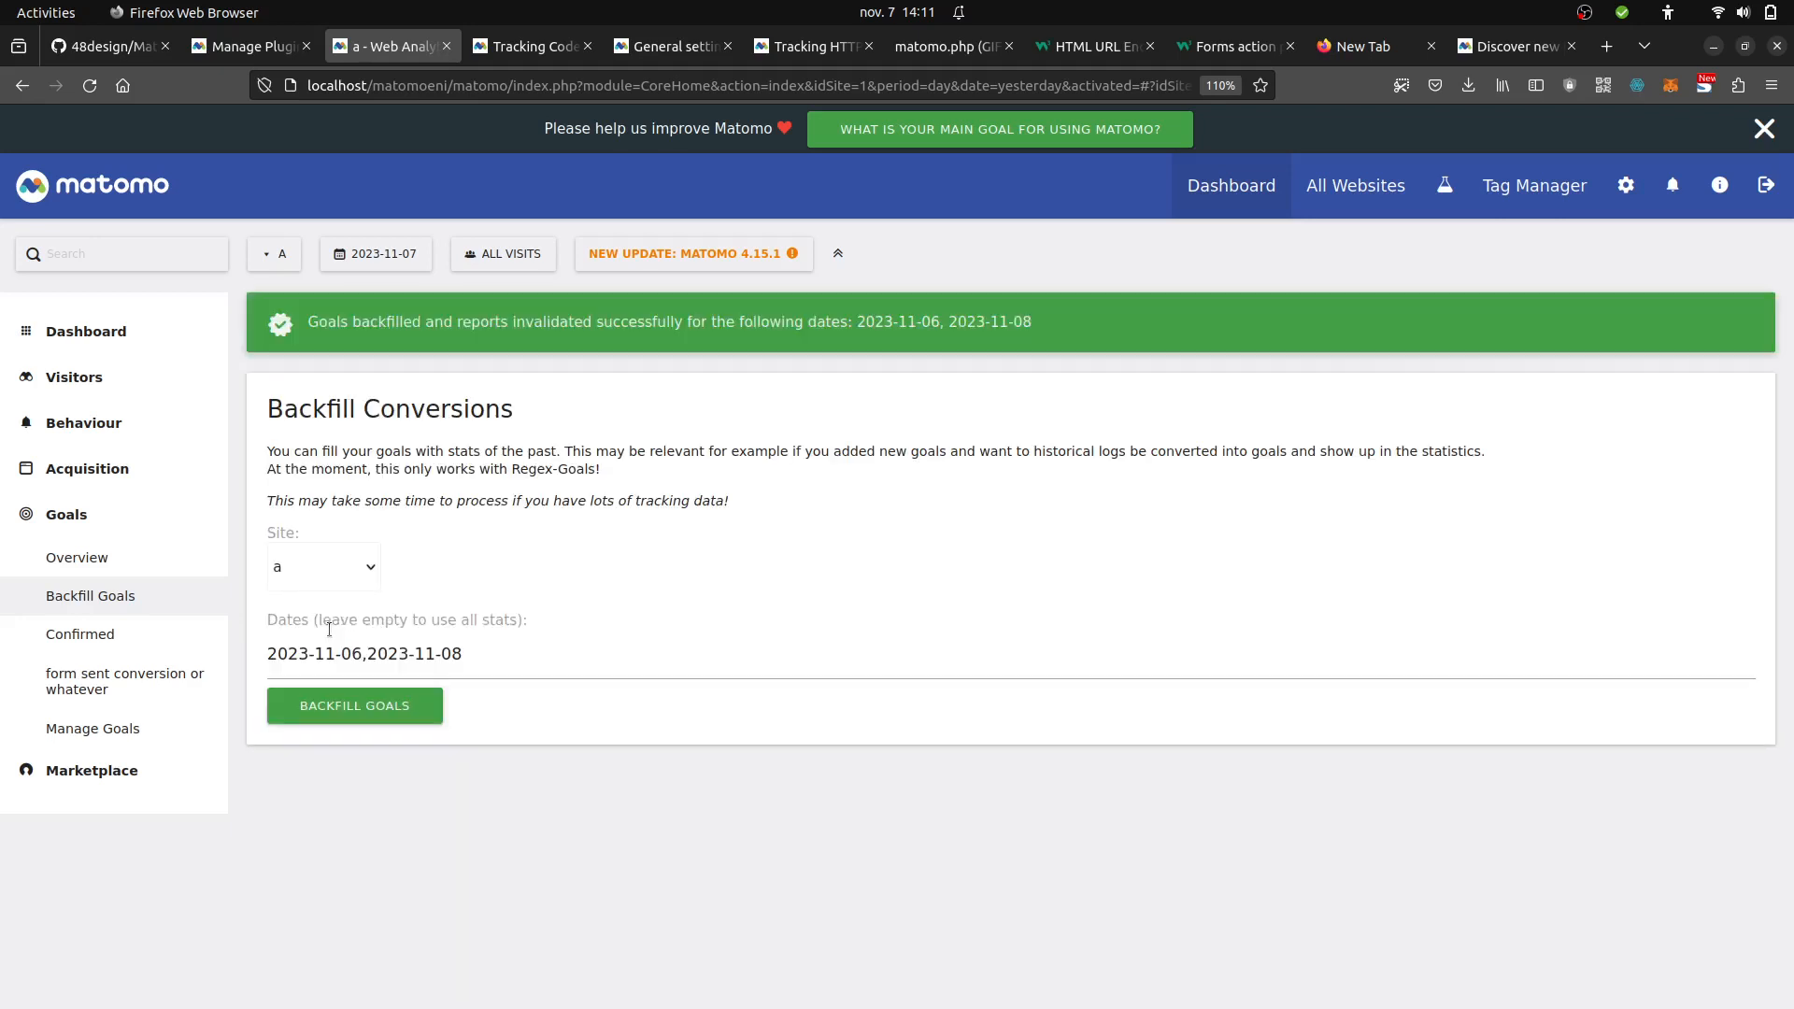
In the system's general settings, set reports to be archived at most every 1 second and save the archiving settings.
left_click(147, 378)
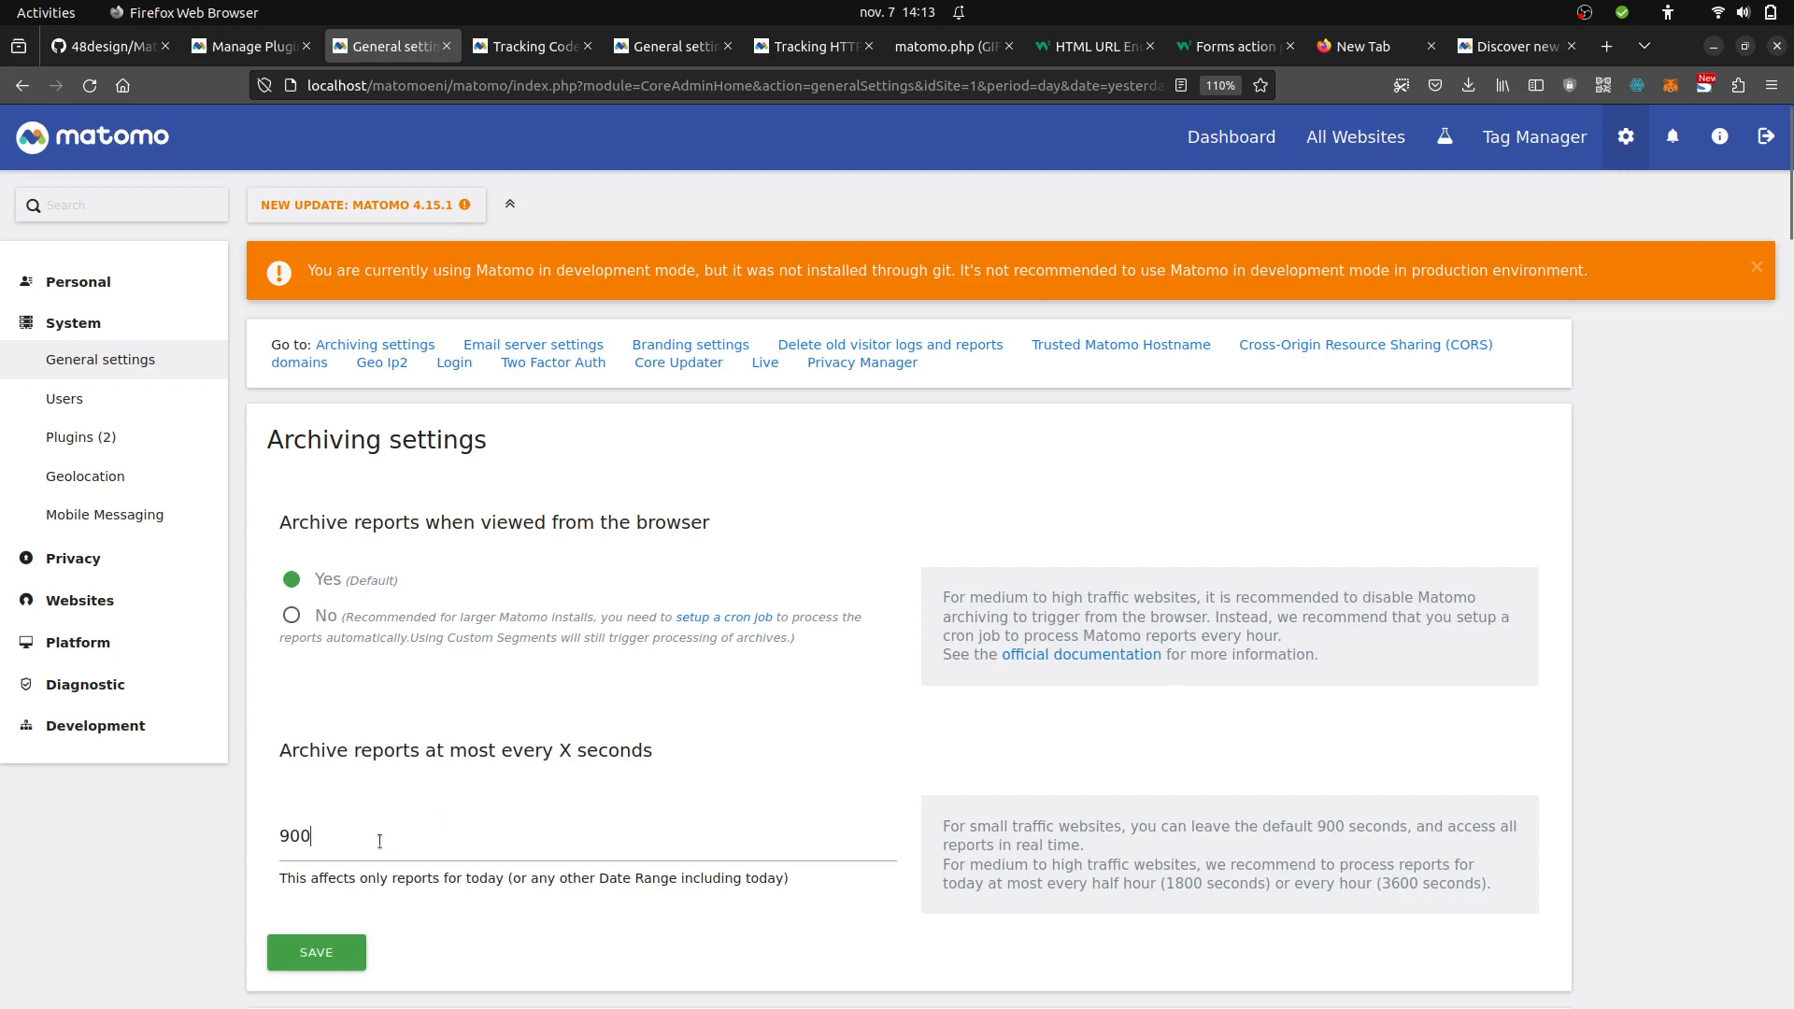
left_click_drag(380, 841, 264, 840)
type("1")
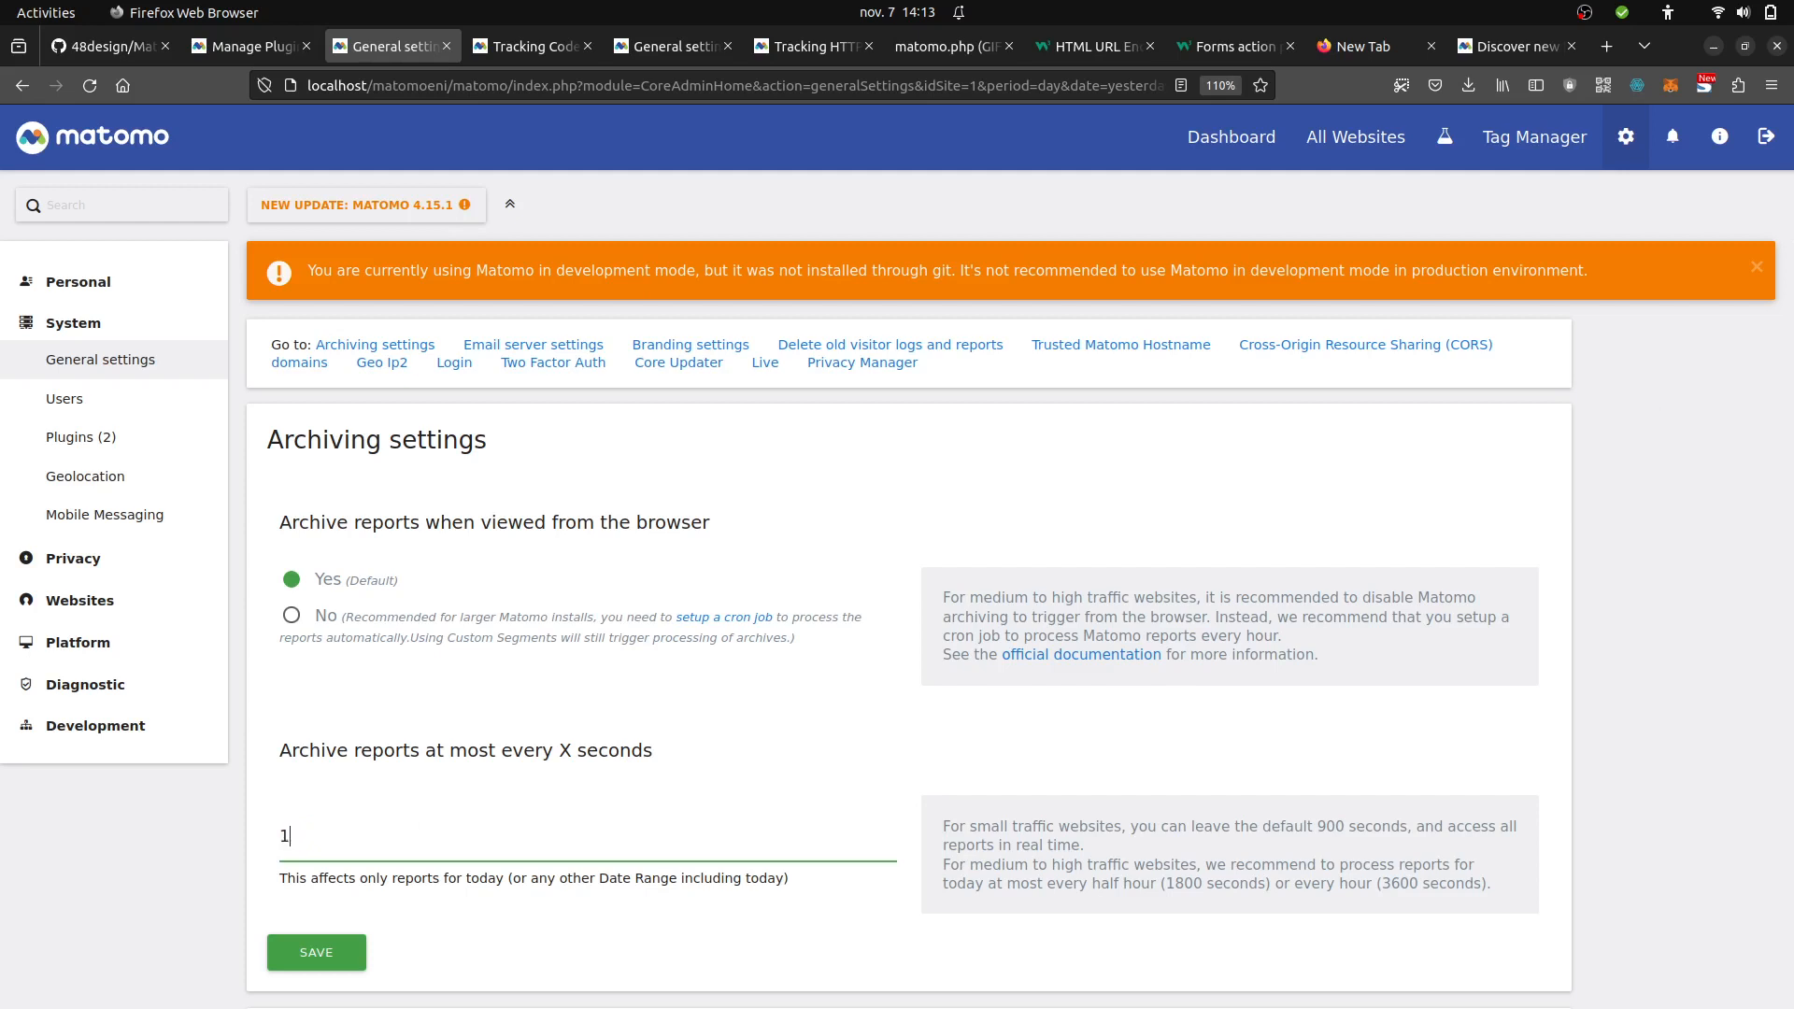
left_click(317, 955)
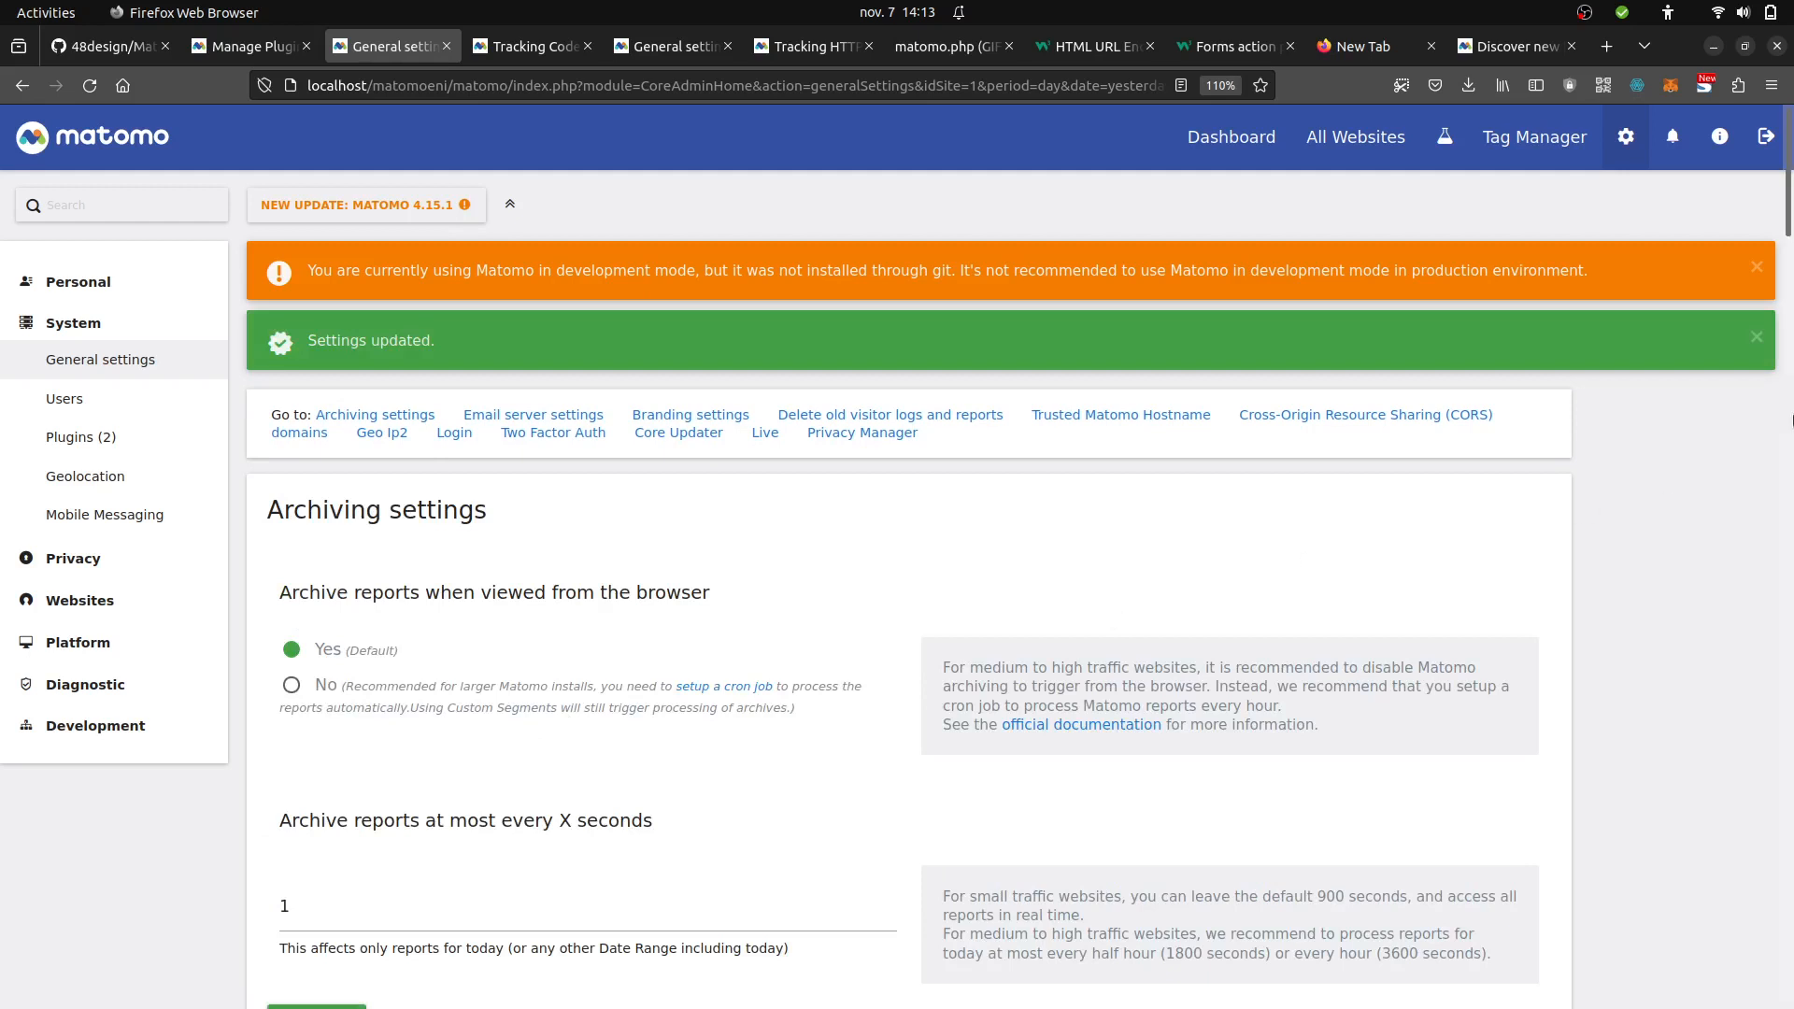
View the dashboard's goal report for "form sent conversion or whatever" on 7 November 2023.
left_click(1263, 141)
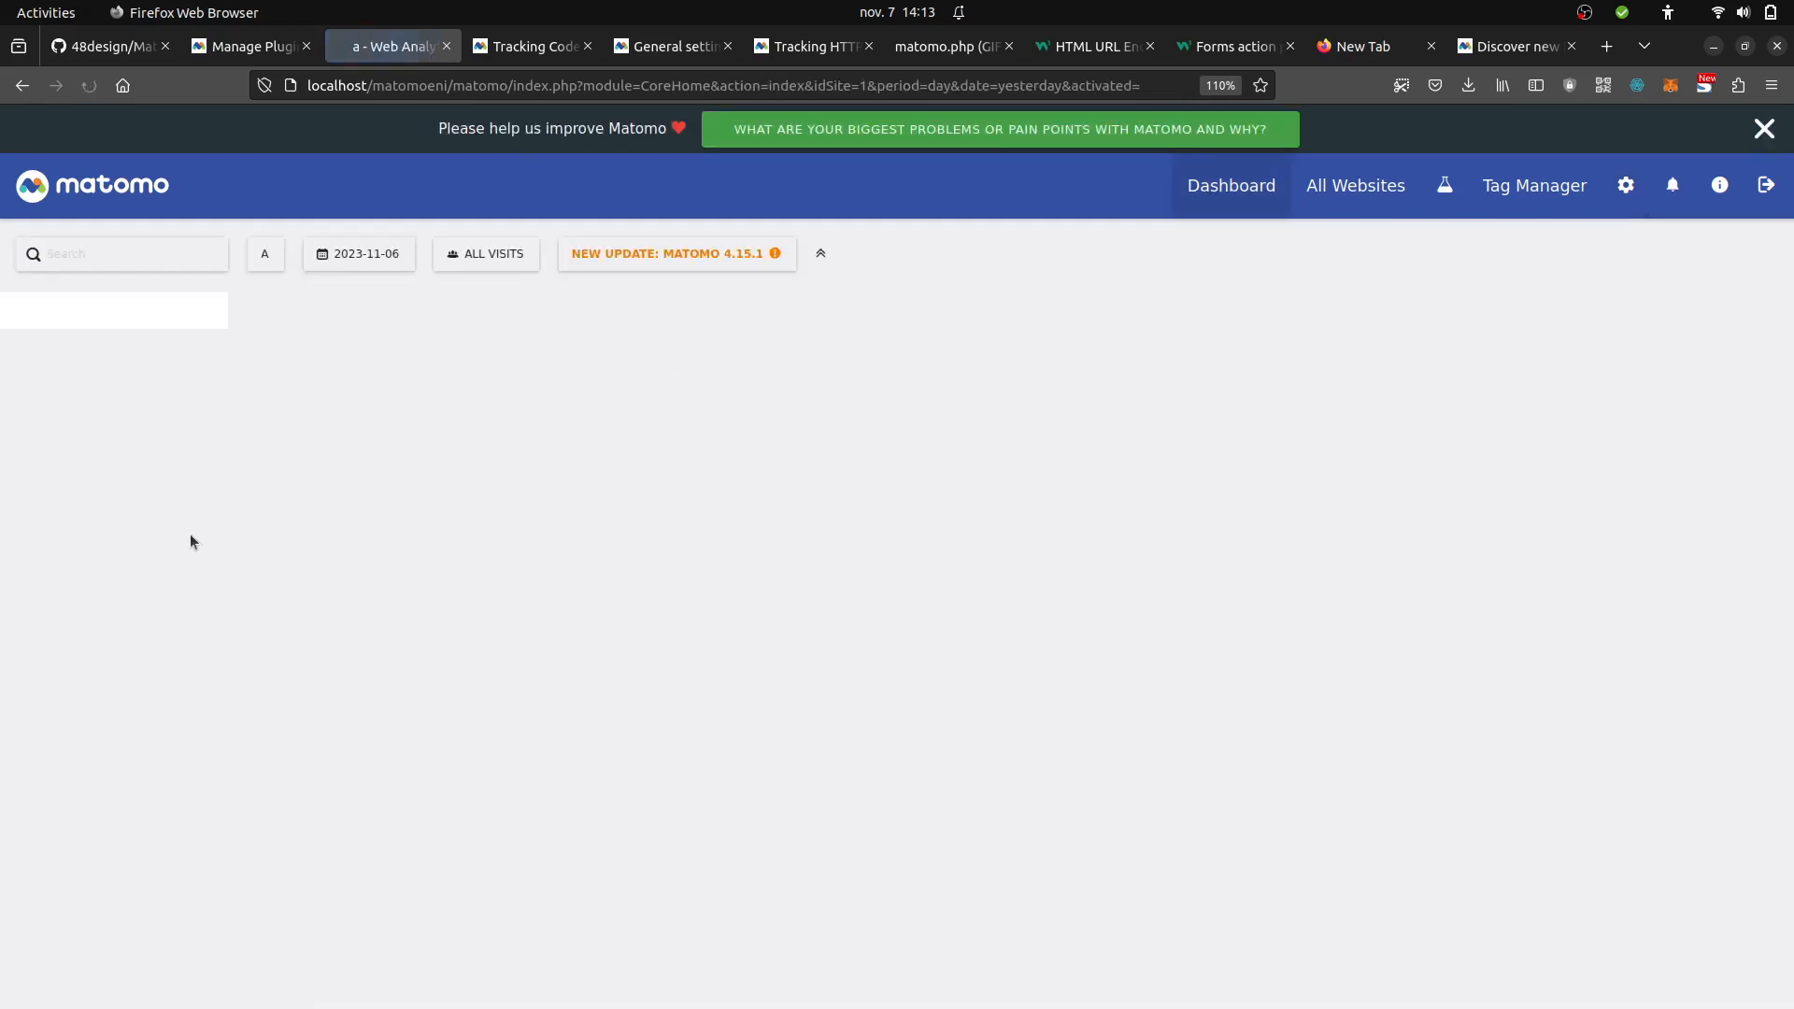
left_click(92, 555)
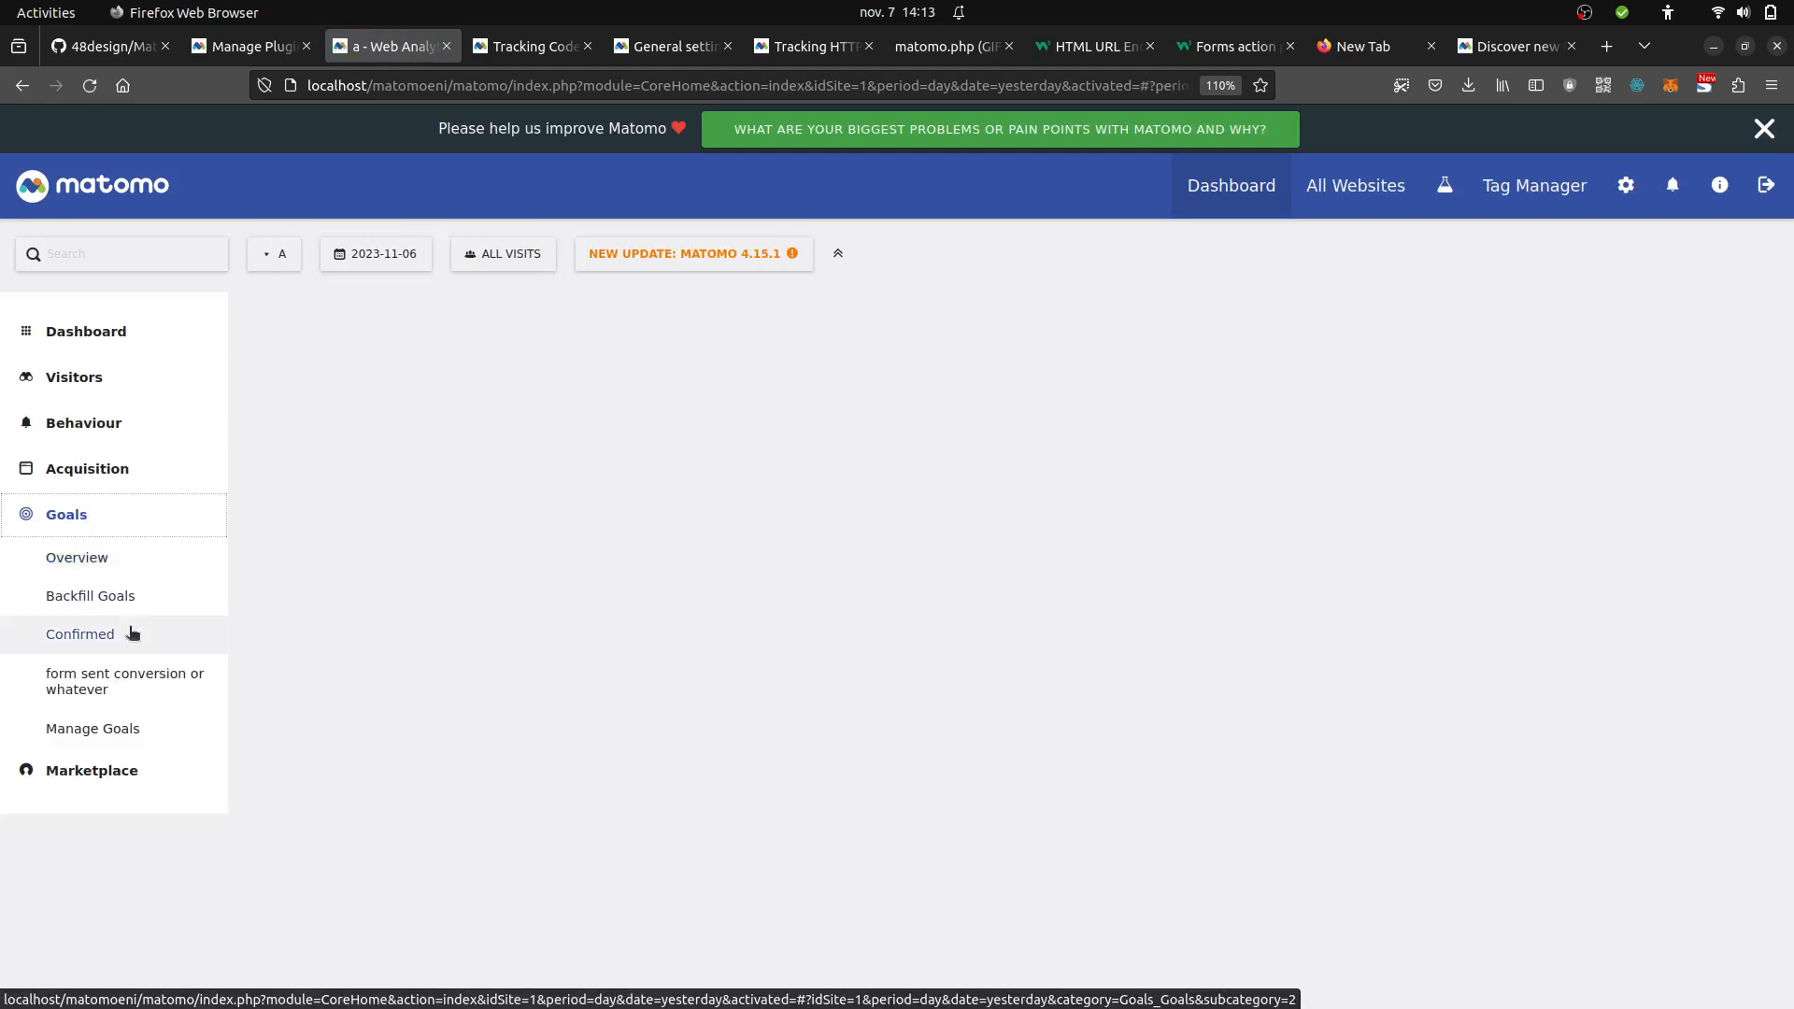
left_click(132, 675)
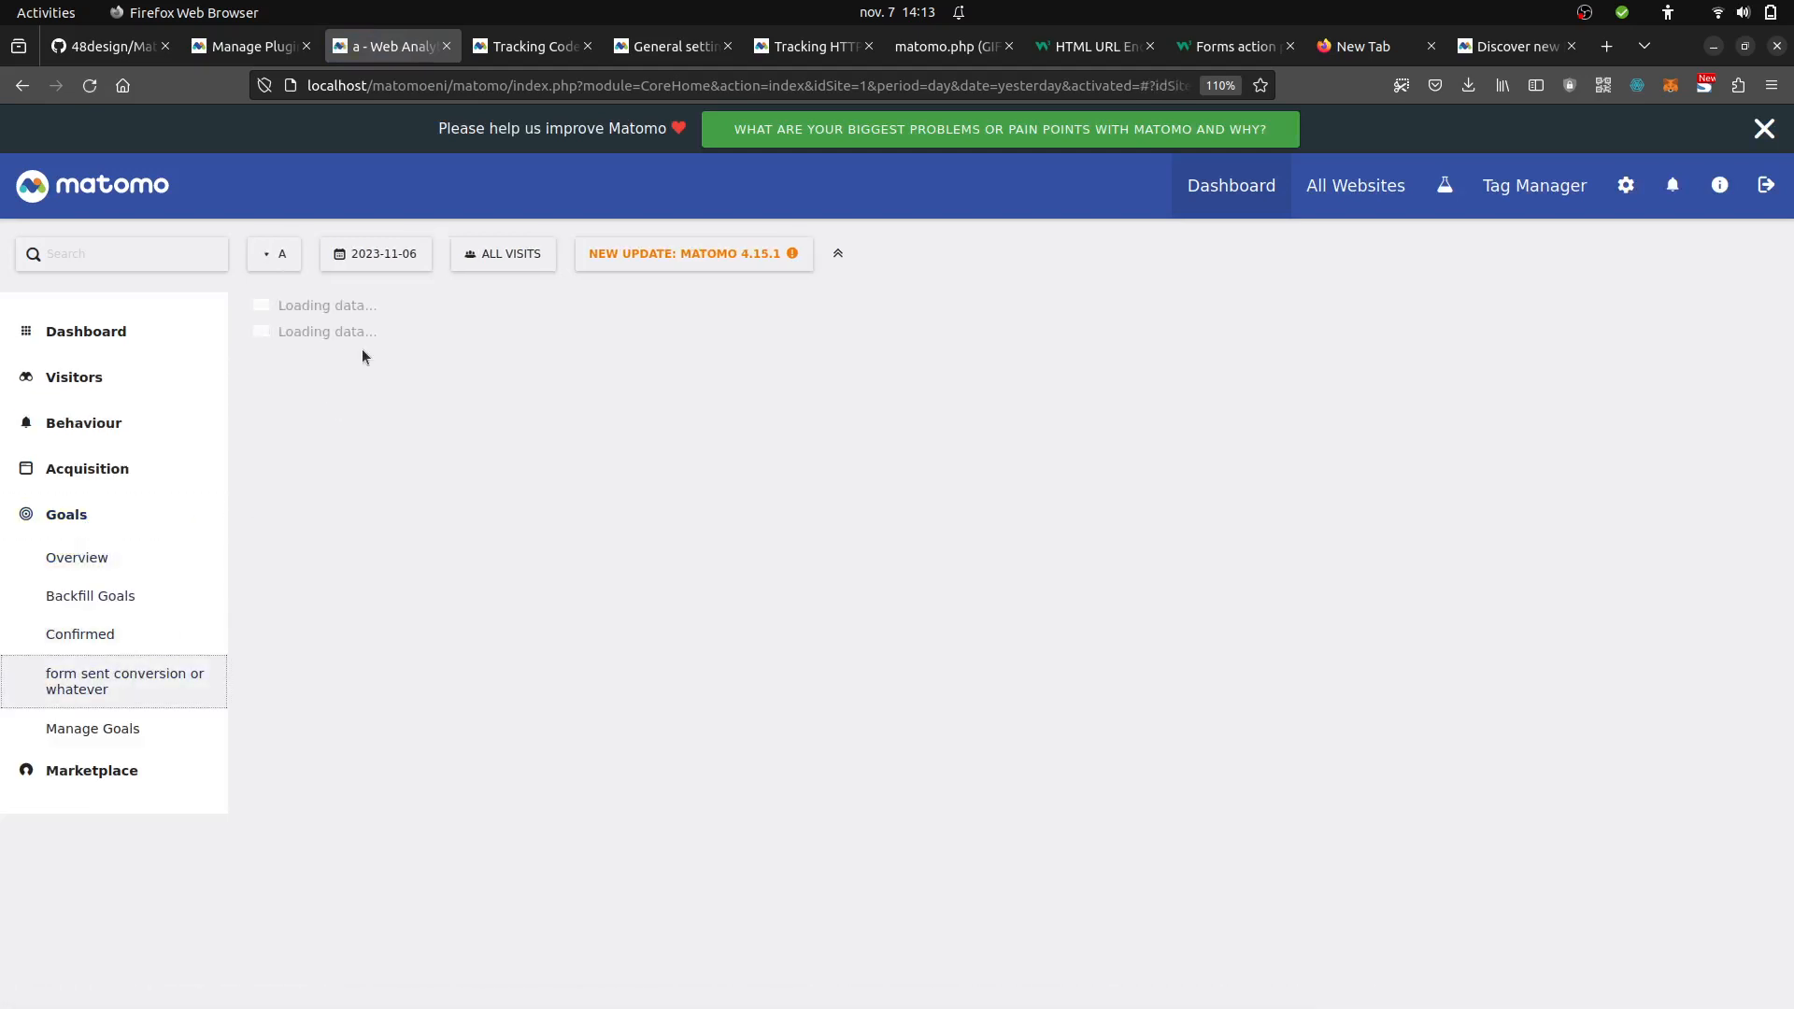
left_click(371, 256)
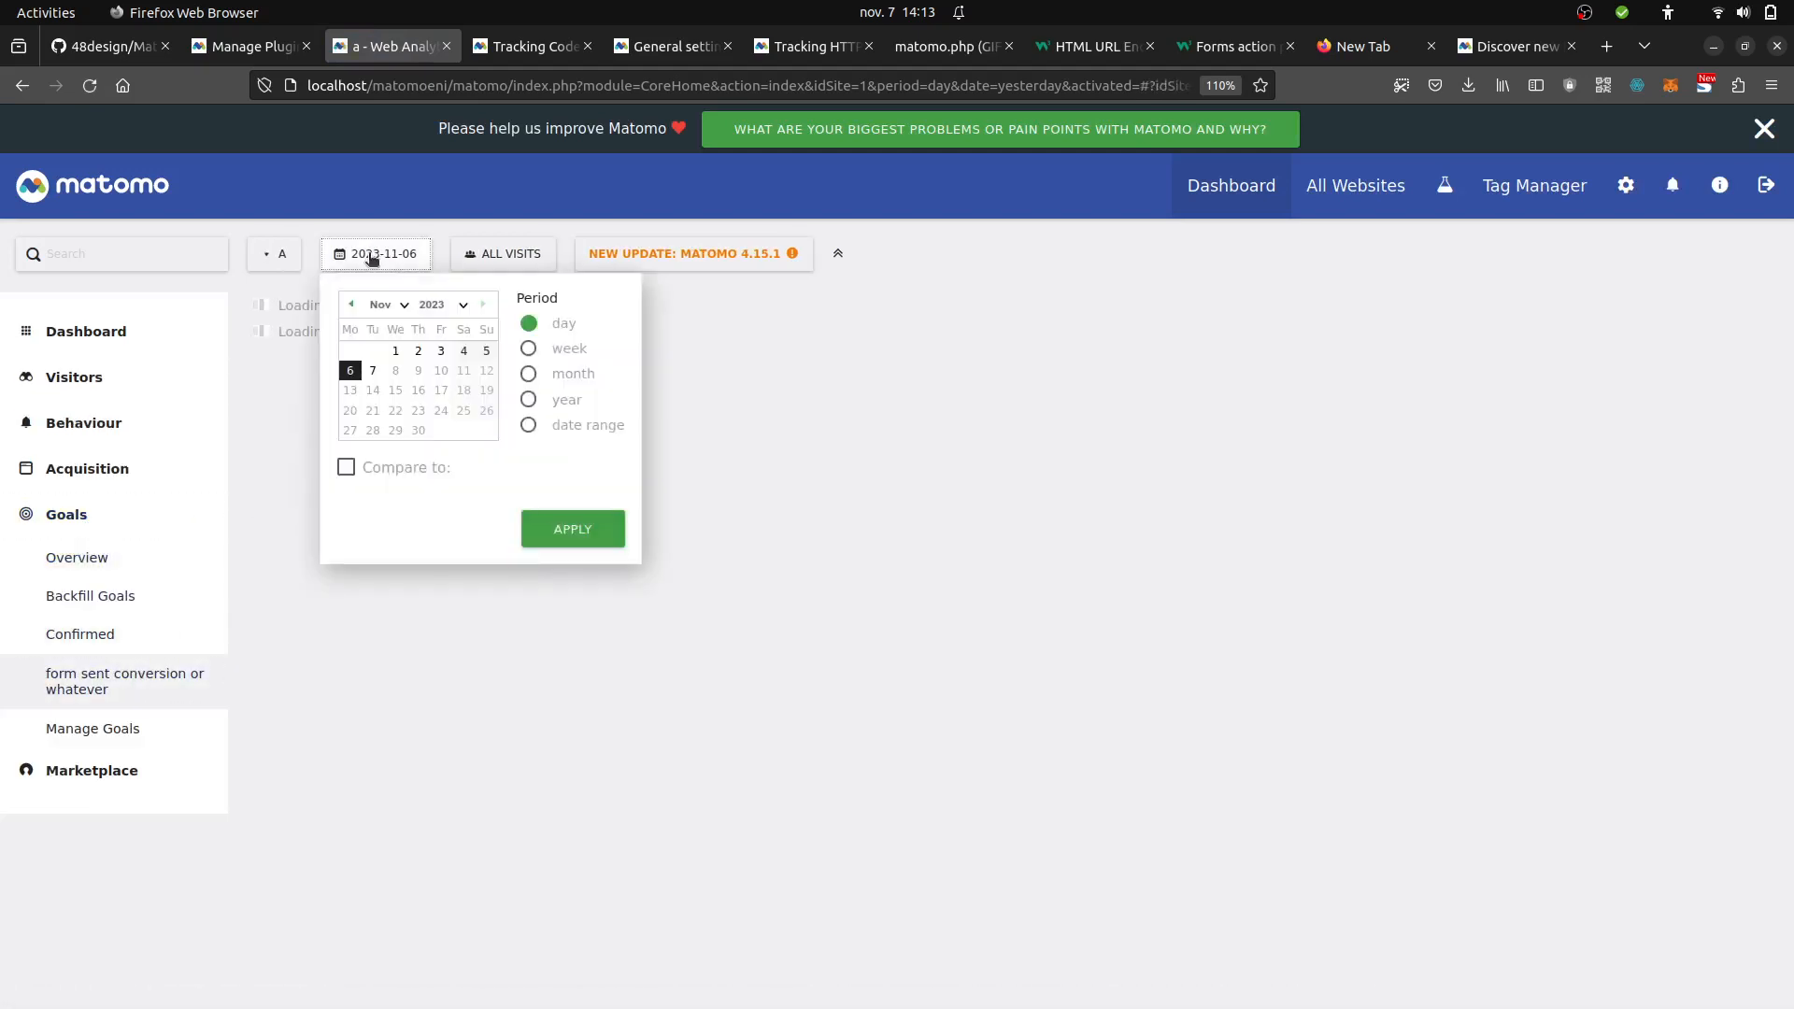
left_click(372, 372)
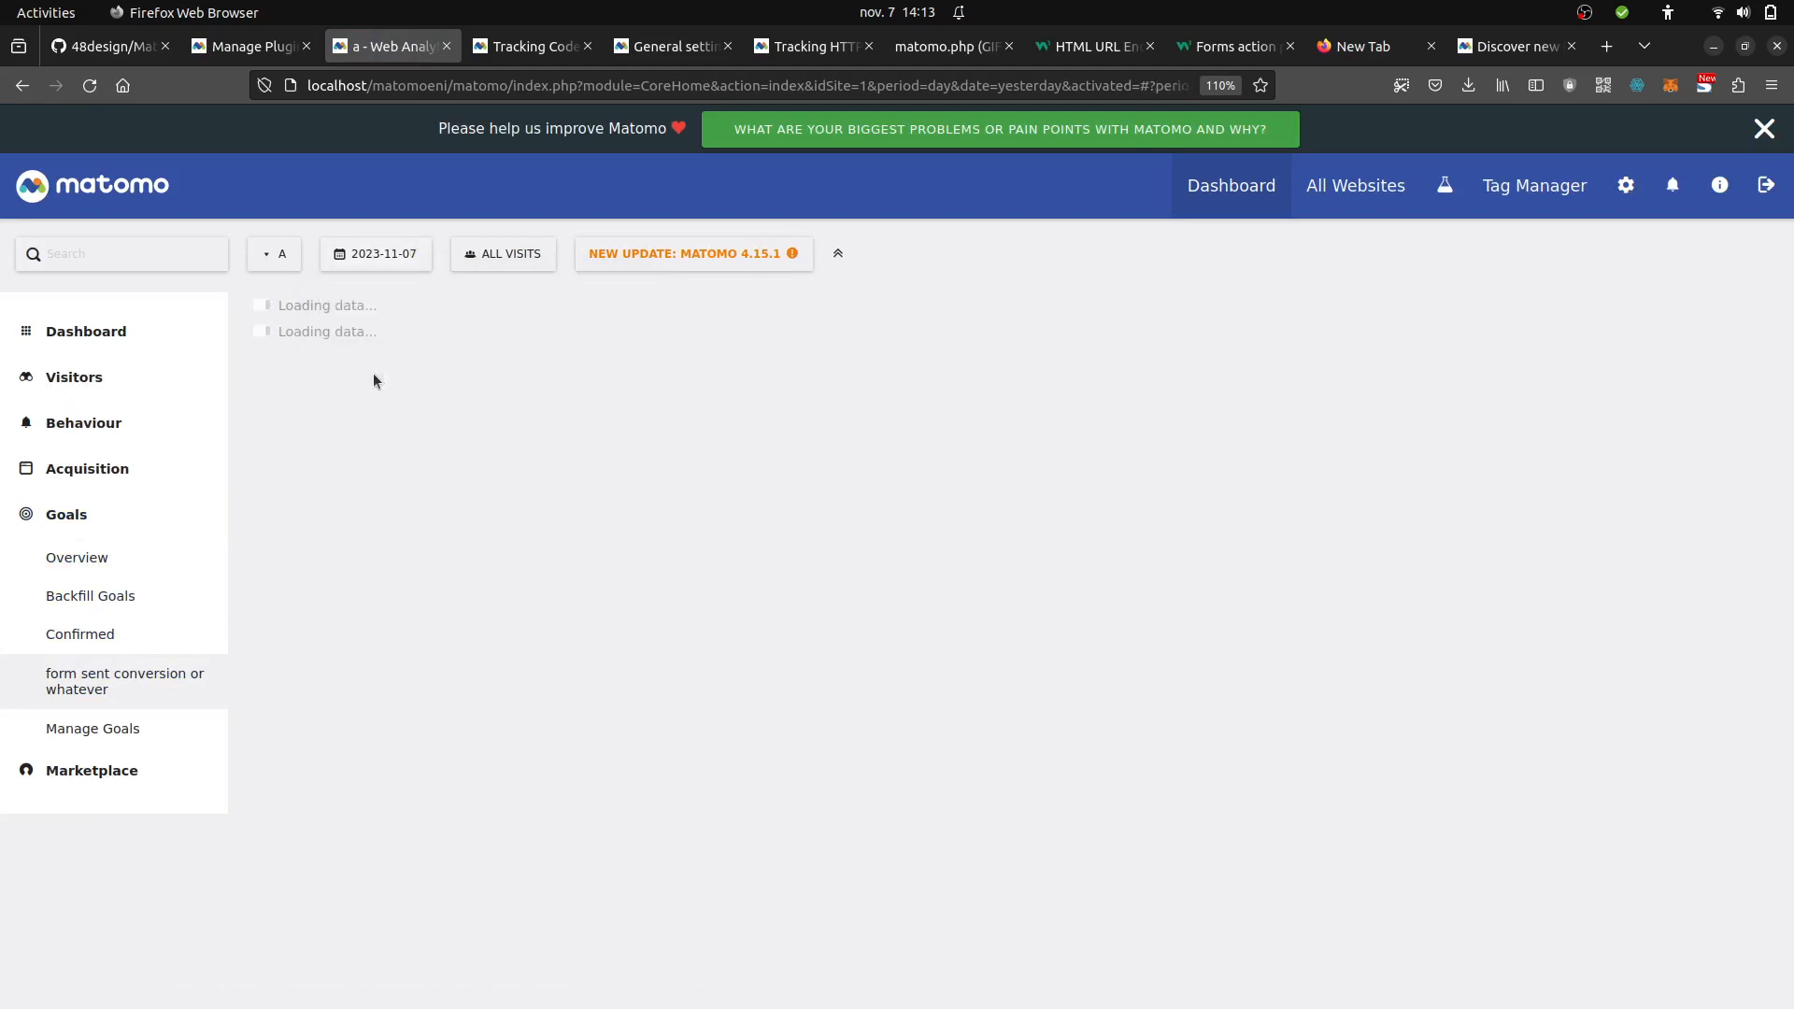